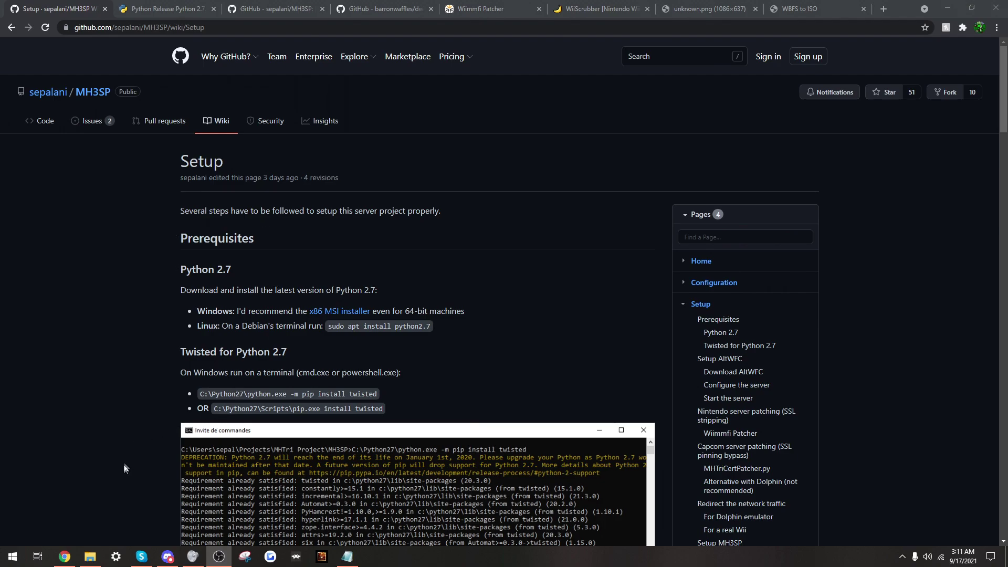
Make and open an empty 'MhTri Private Server' folder on D:, then return to Chrome.
left_click(90, 556)
left_click(531, 150)
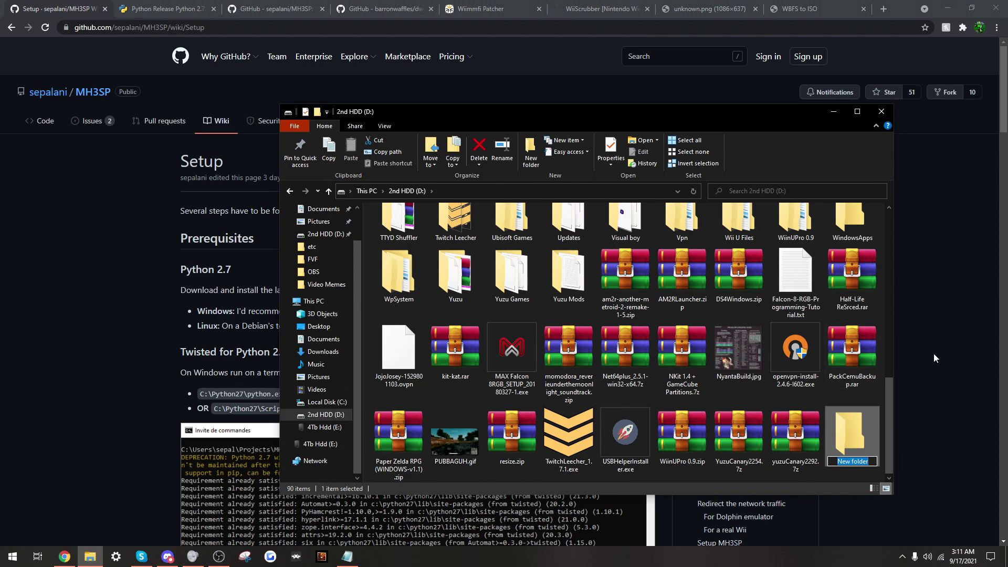
type("MhTri Private Server")
key("Return")
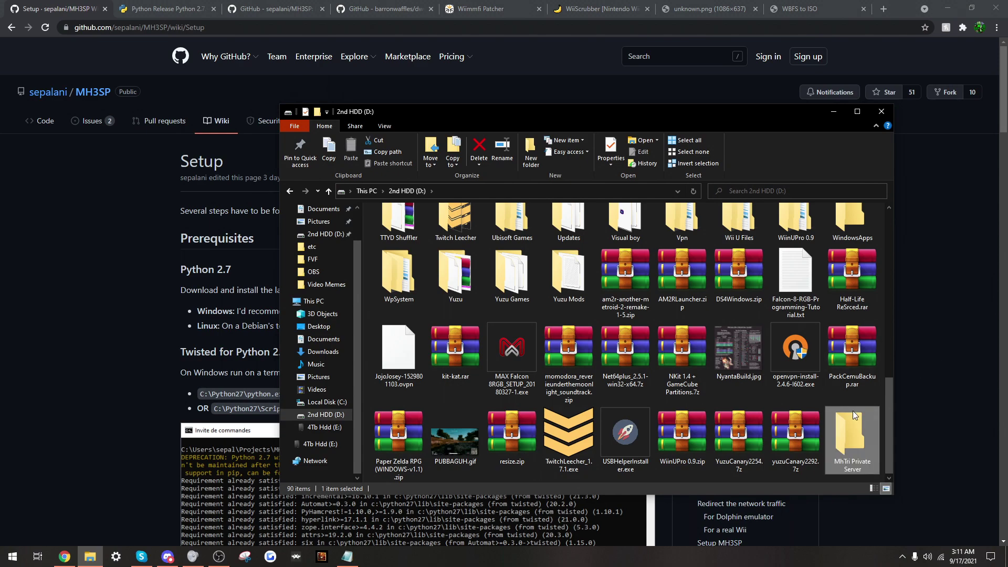
double_click(859, 437)
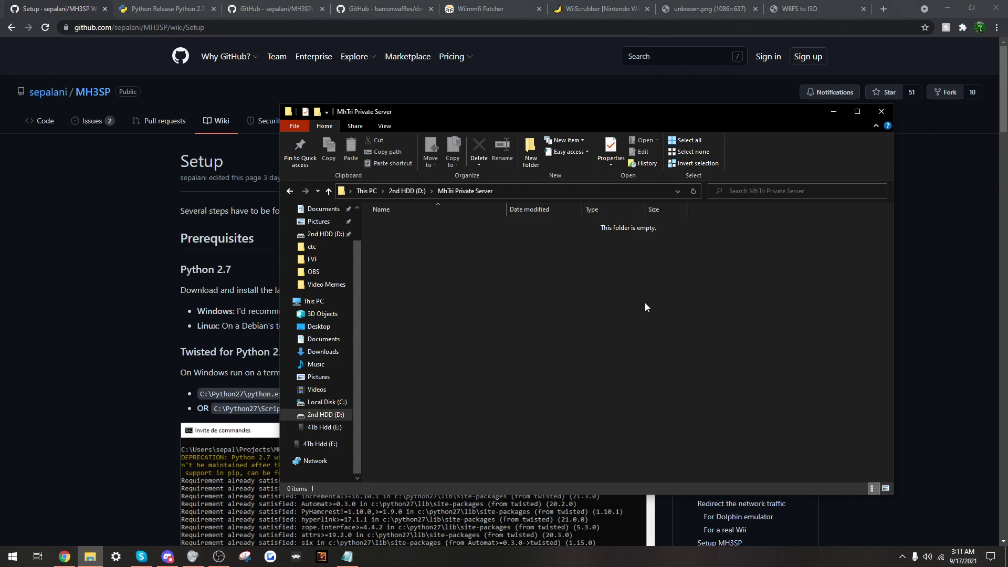
left_click(60, 295)
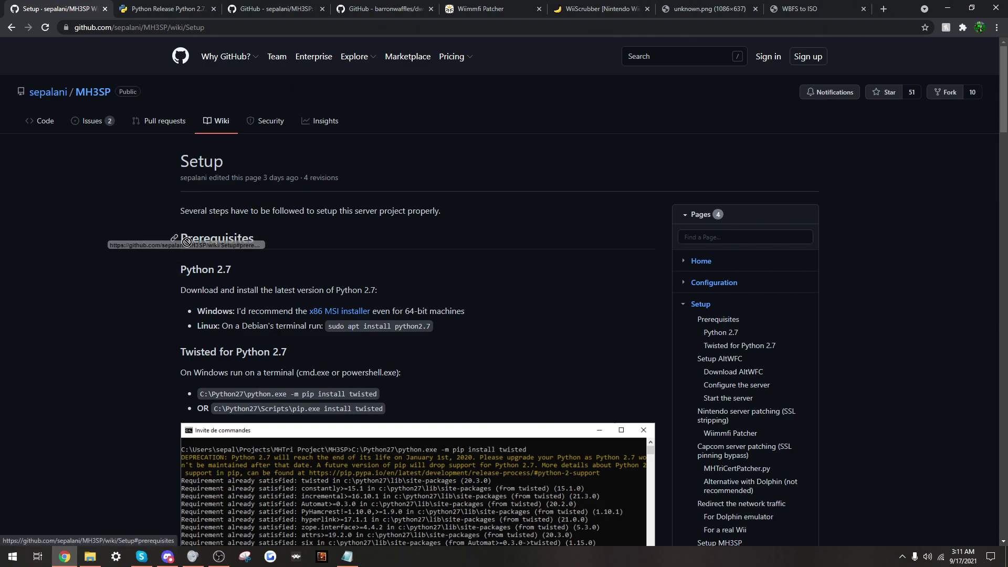
Switch to the Python 2.7.18 release page and scroll down to its file list.
scroll(96, 288, "down", 3)
scroll(100, 293, "up", 3)
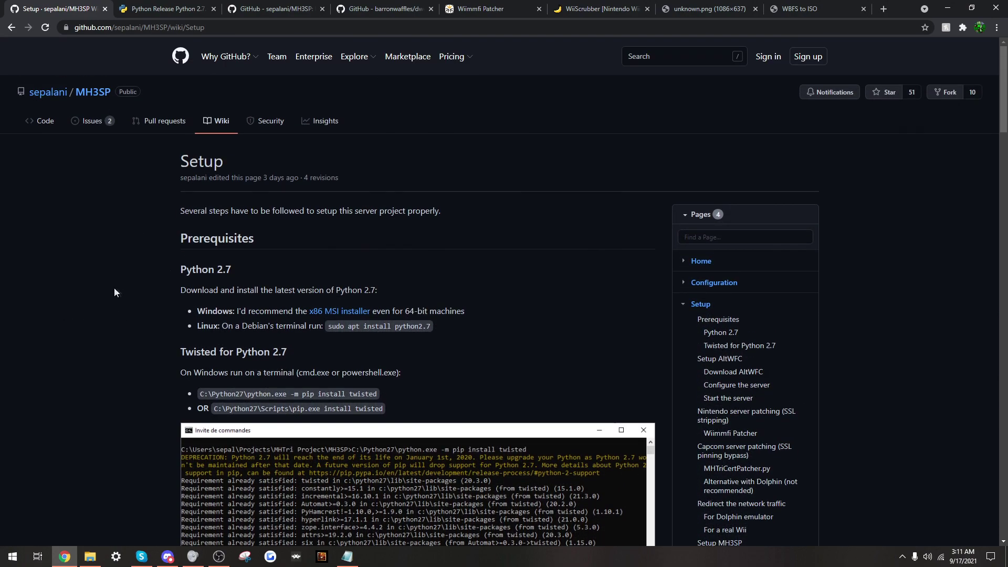
left_click(178, 9)
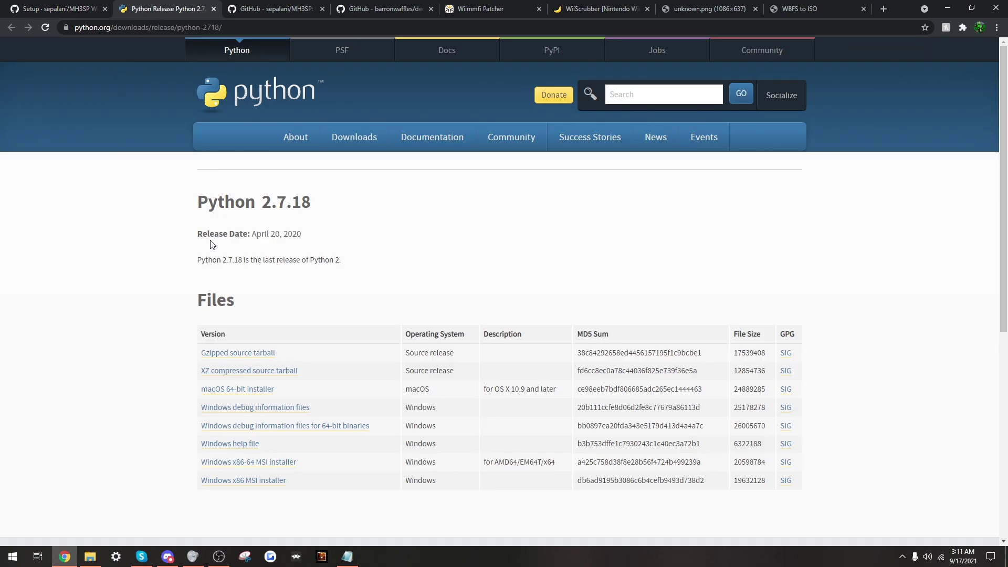
left_click_drag(201, 208, 312, 205)
left_click(265, 206)
left_click(370, 221)
scroll(170, 377, "down", 1)
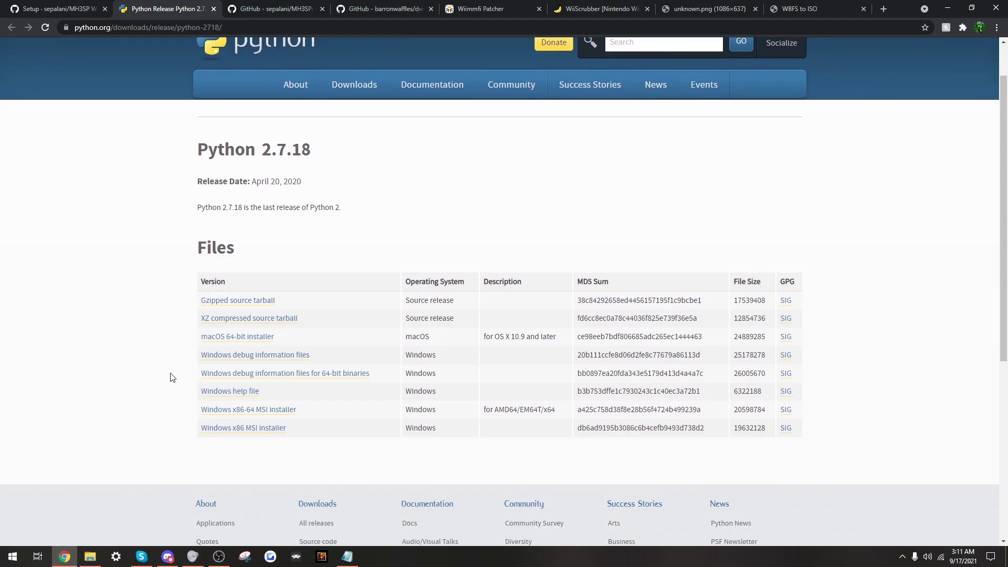
Save the Windows x86 MSI installer into D:\MhTri Private Server and close the Python page.
left_click(237, 434)
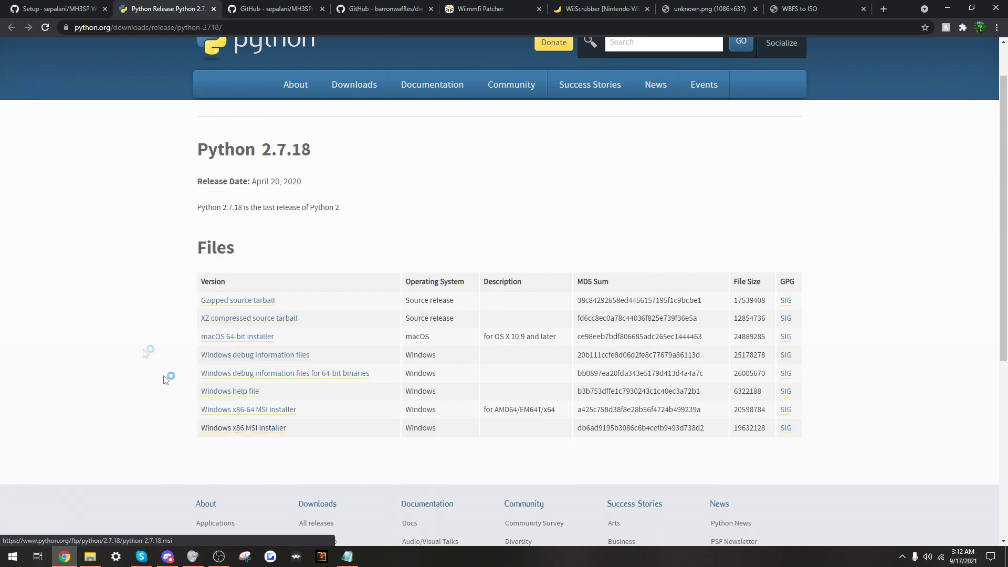
scroll(60, 173, "down", 1)
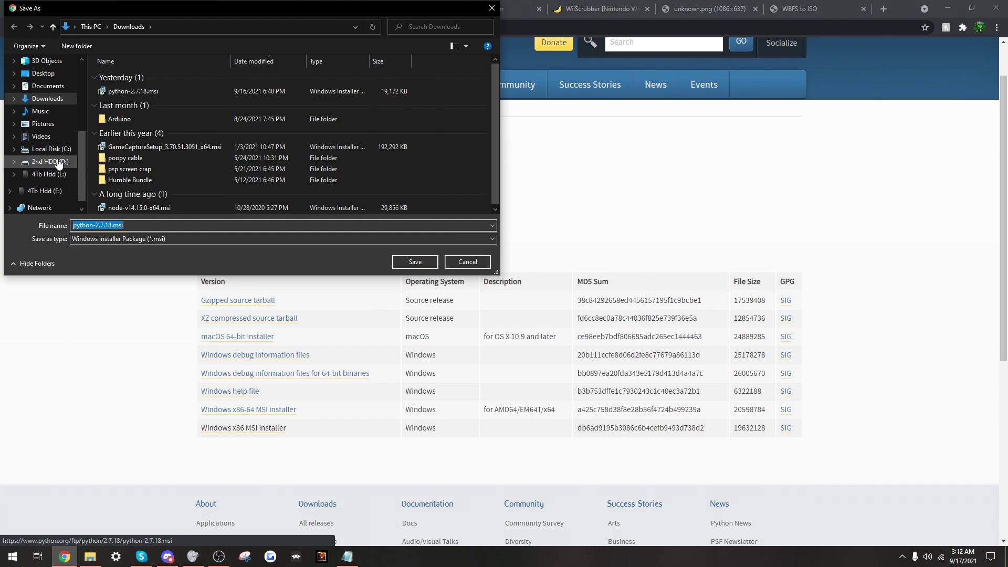
left_click(59, 162)
scroll(212, 163, "down", 6)
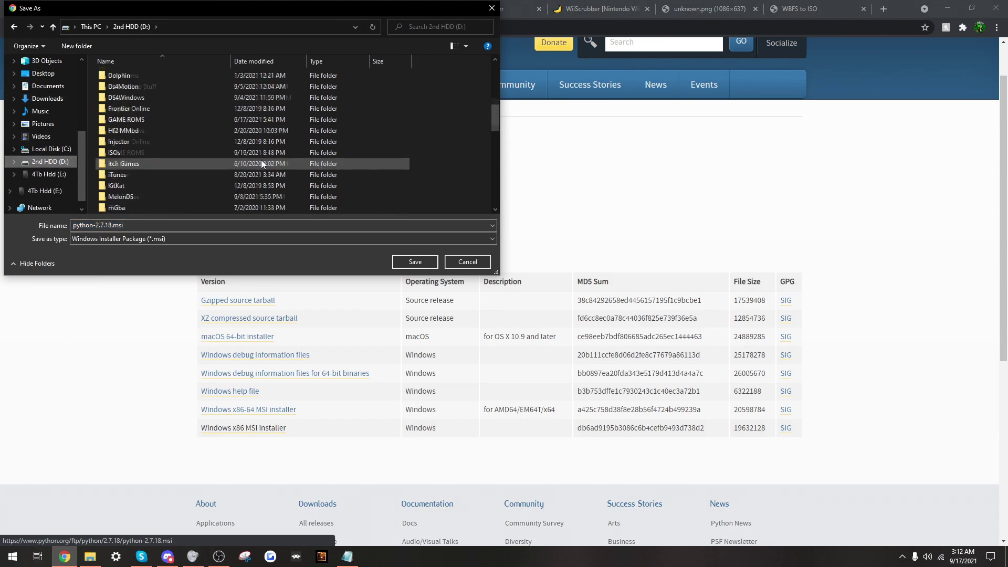
scroll(212, 162, "down", 3)
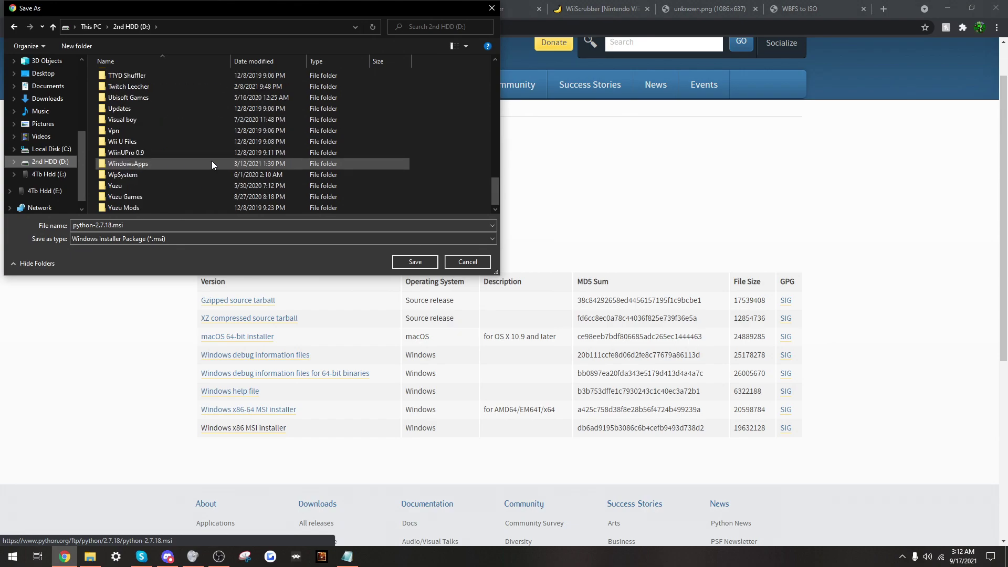
double_click(192, 153)
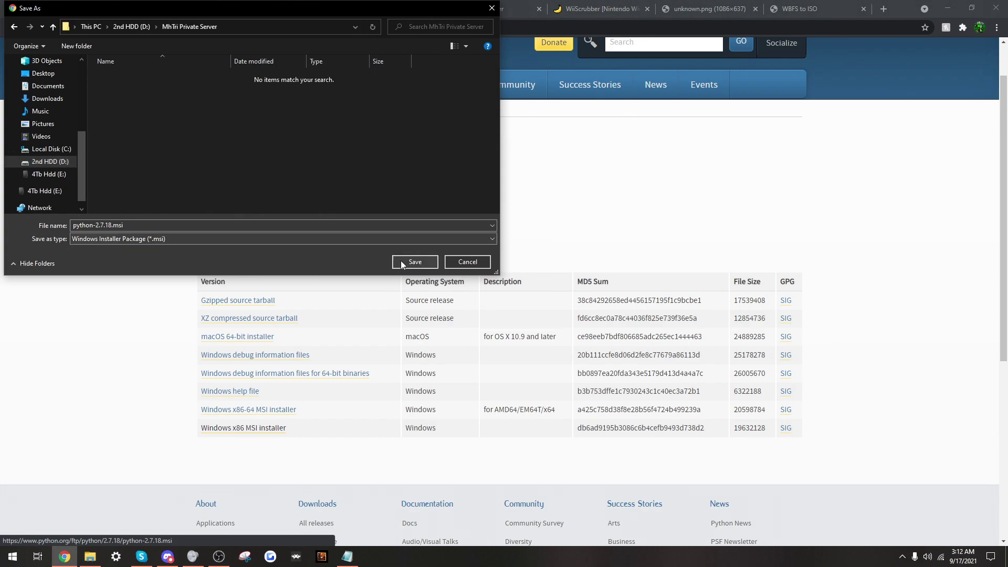
left_click(417, 262)
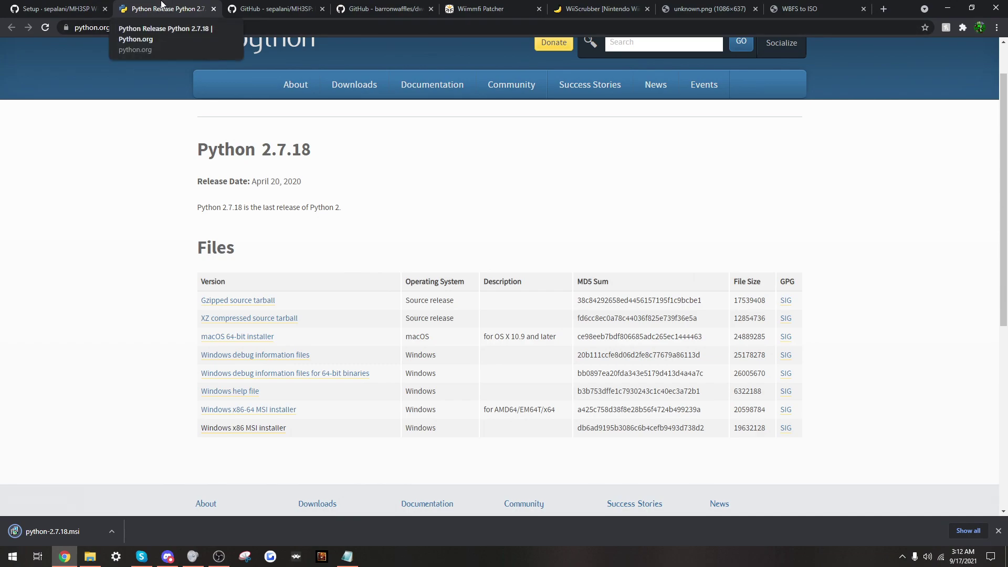
left_click(213, 8)
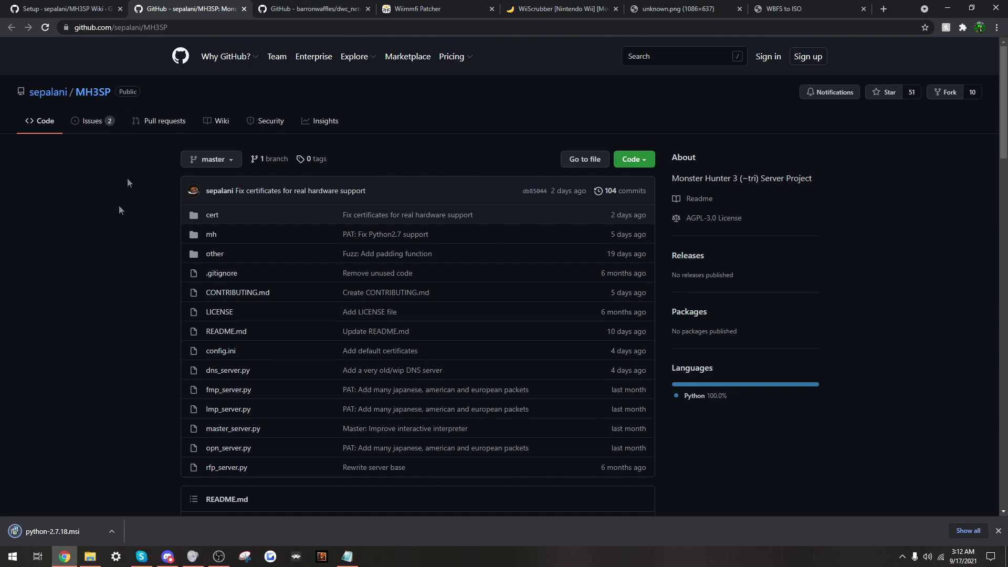
Save MH3SP-master.zip via Code > Download ZIP and close the MH3SP repository tab.
scroll(59, 274, "down", 4)
scroll(58, 274, "up", 4)
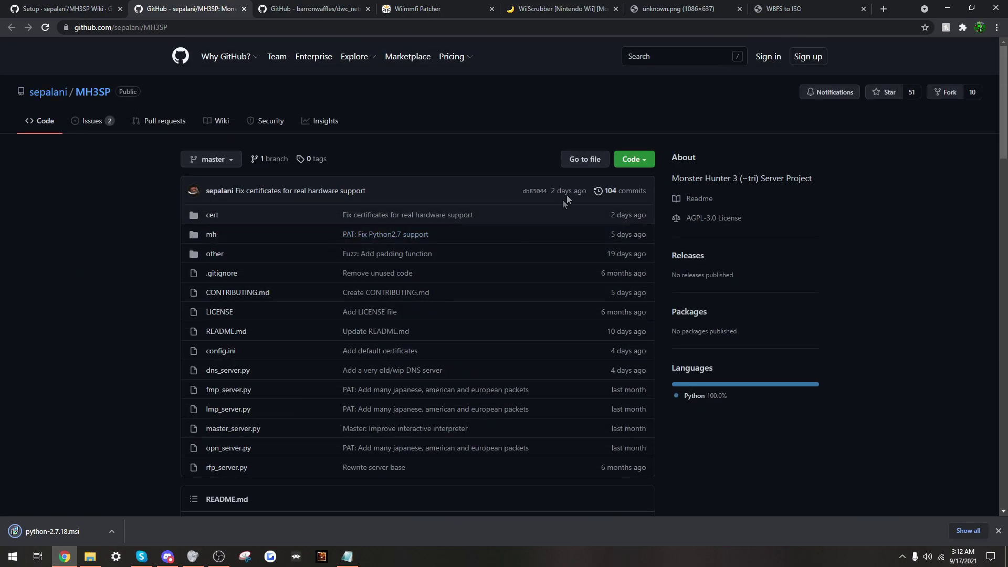
left_click(640, 161)
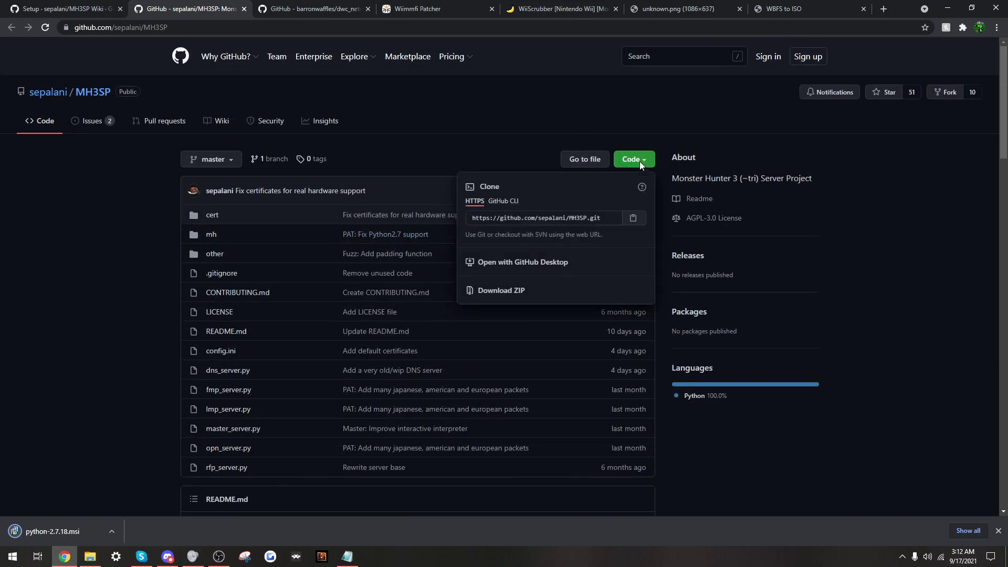
left_click(501, 291)
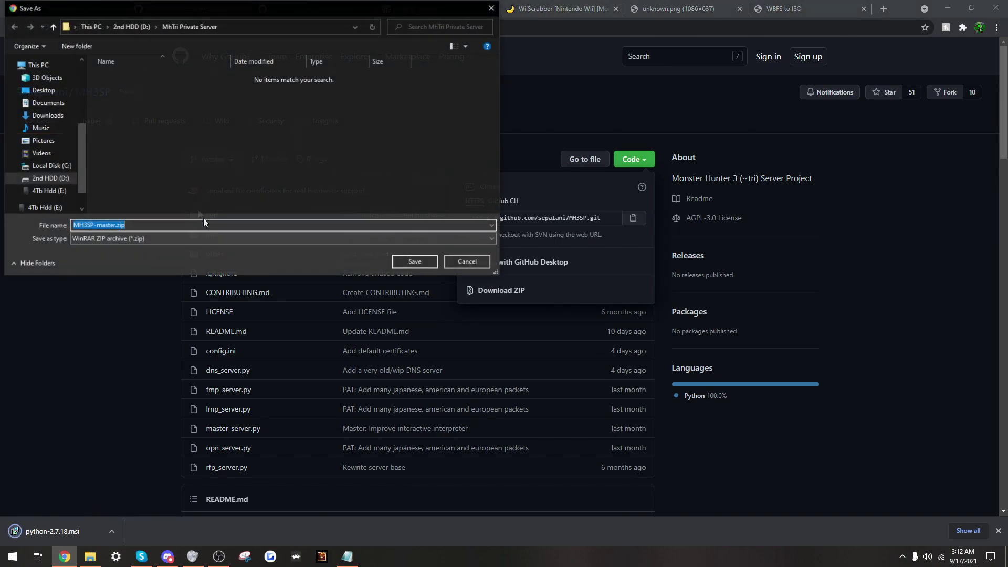
left_click(414, 262)
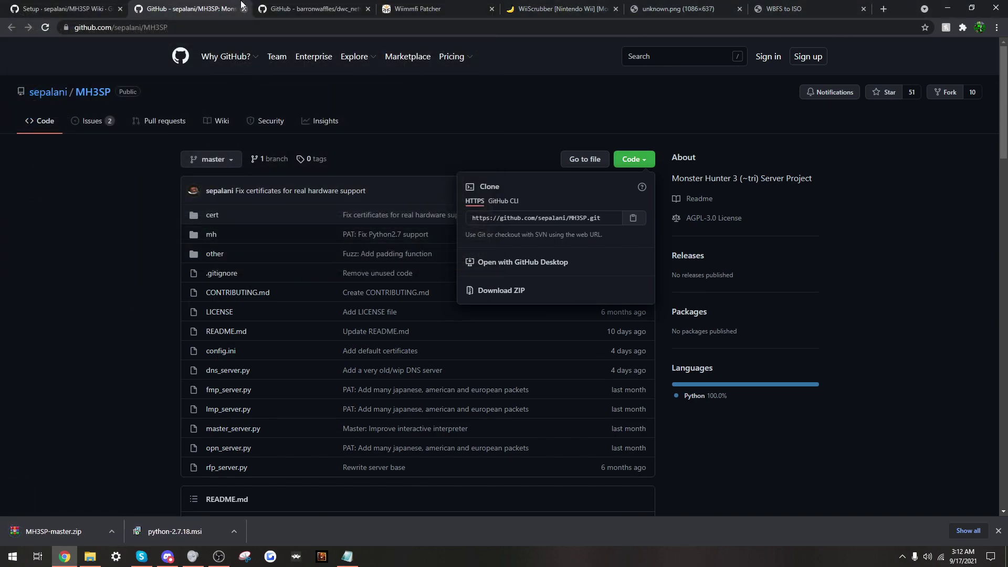
middle_click(210, 4)
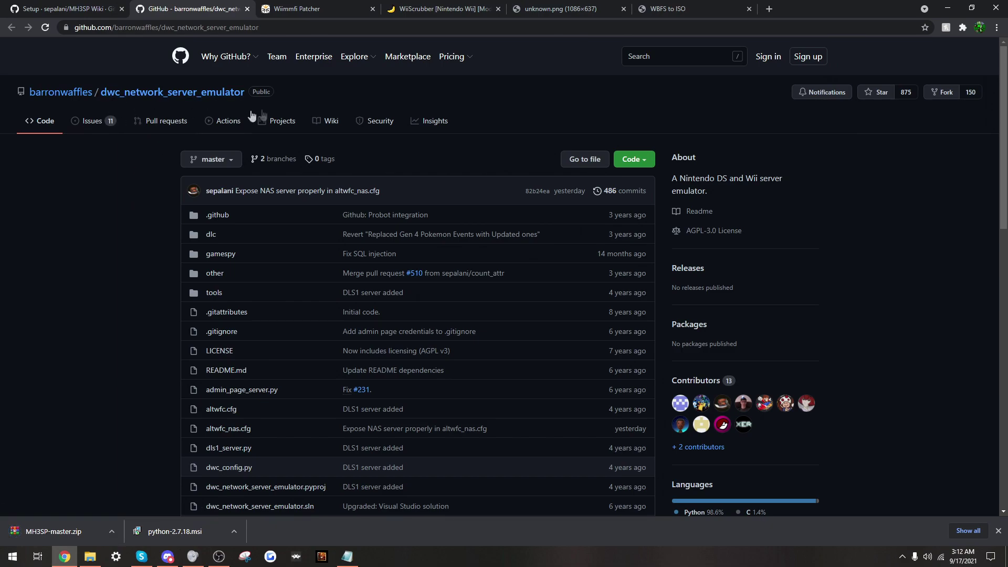
Save the dwc_network_server_emulator repository ZIP and close its tab.
left_click(634, 158)
left_click(530, 291)
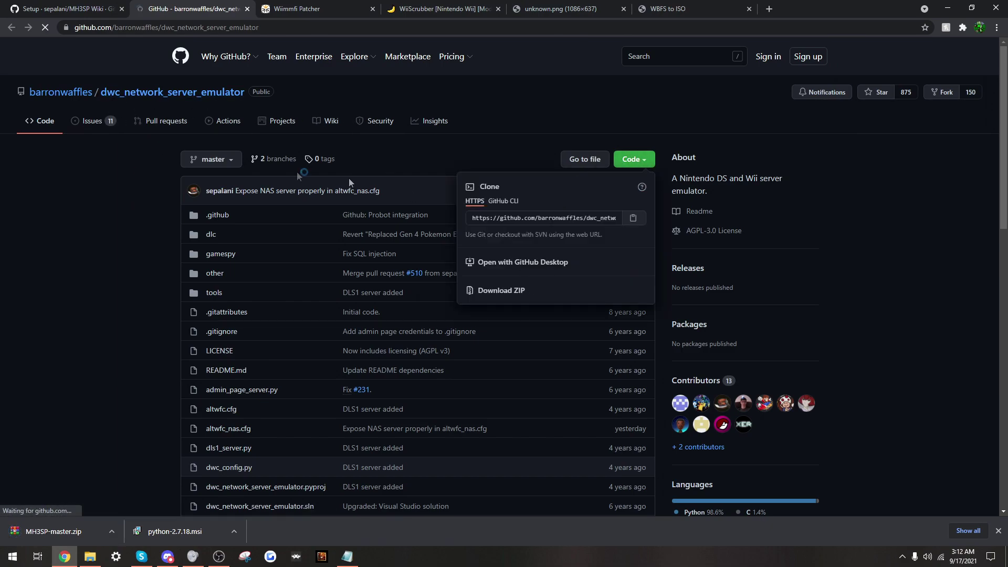
left_click(412, 261)
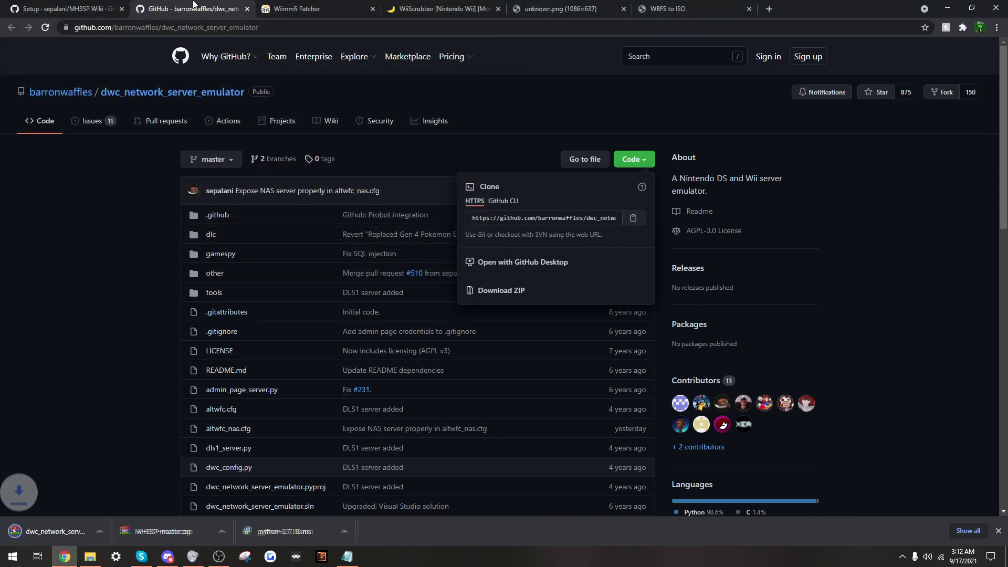
key("ctrl+w")
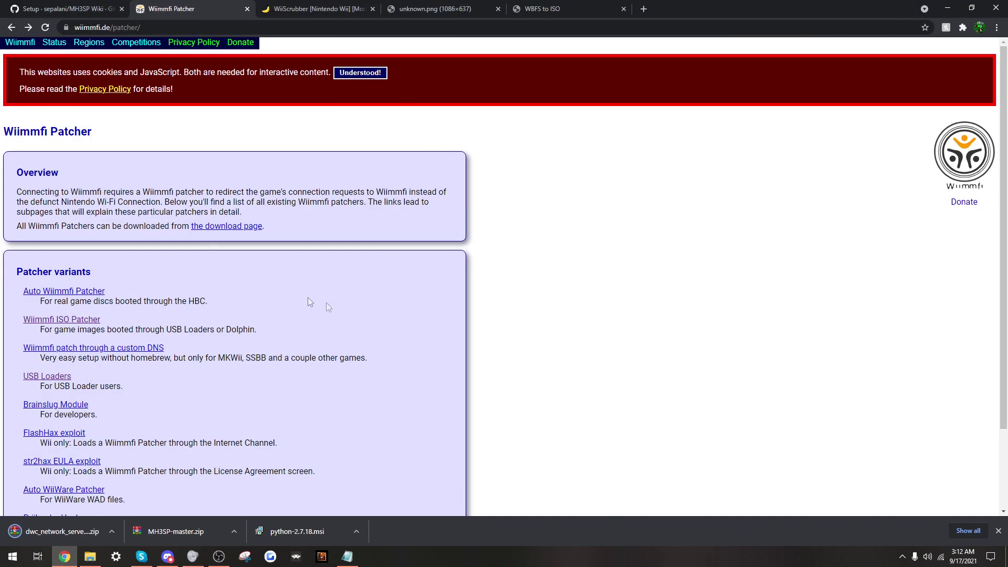
Save the Wiimmfi ISO Patcher zip from the Patcher variants page and close that tab.
left_click(79, 319)
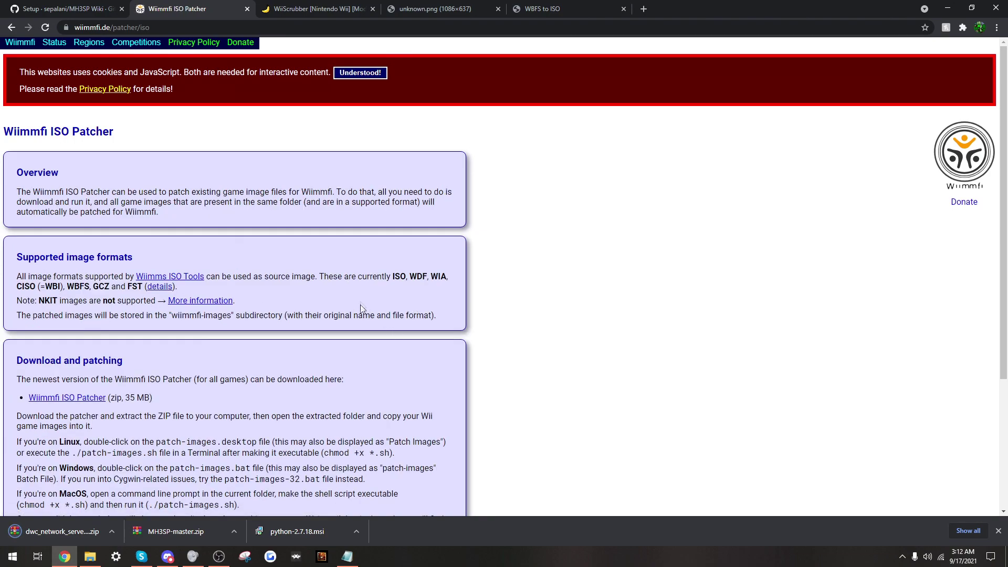
left_click(89, 399)
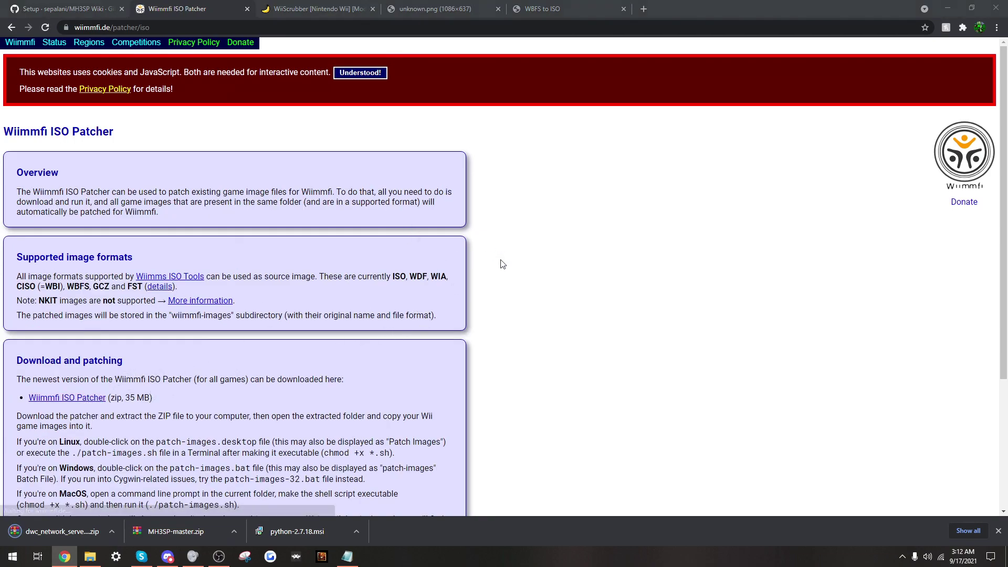
left_click(433, 259)
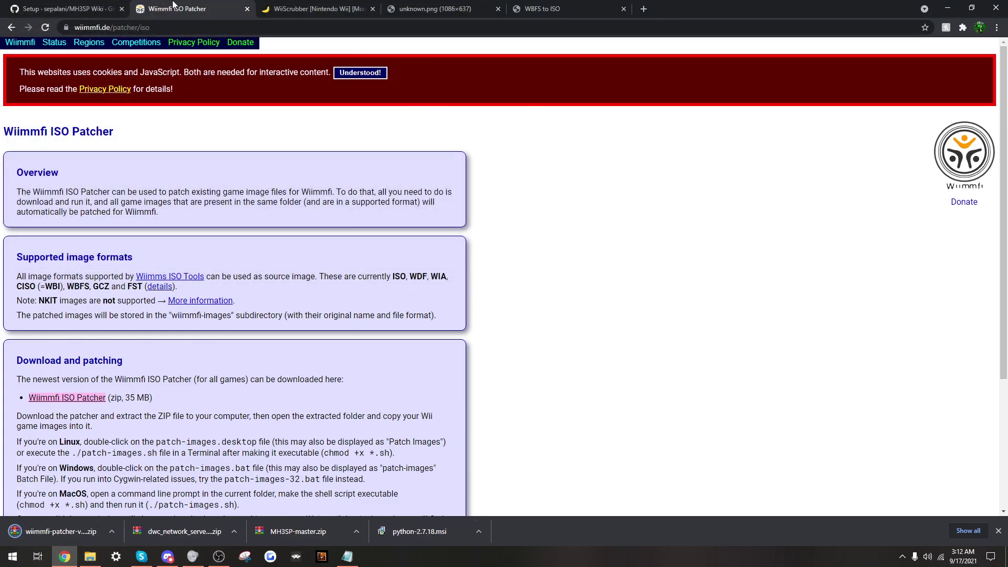
key("ctrl+w")
scroll(126, 305, "down", 6)
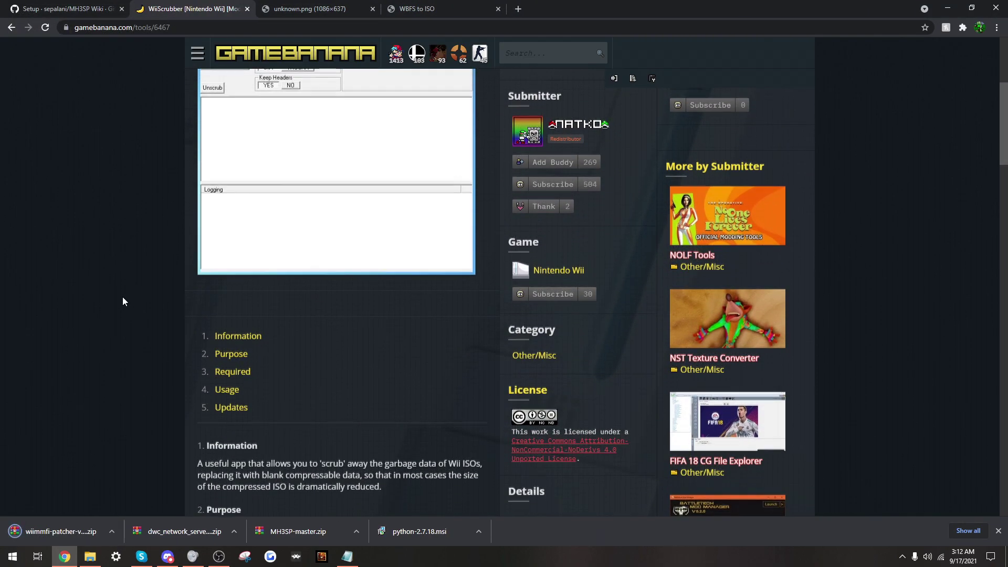
Save wiiscrubber140.rar from the GameBanana page and switch back to the MH3SP Setup wiki.
scroll(122, 301, "up", 6)
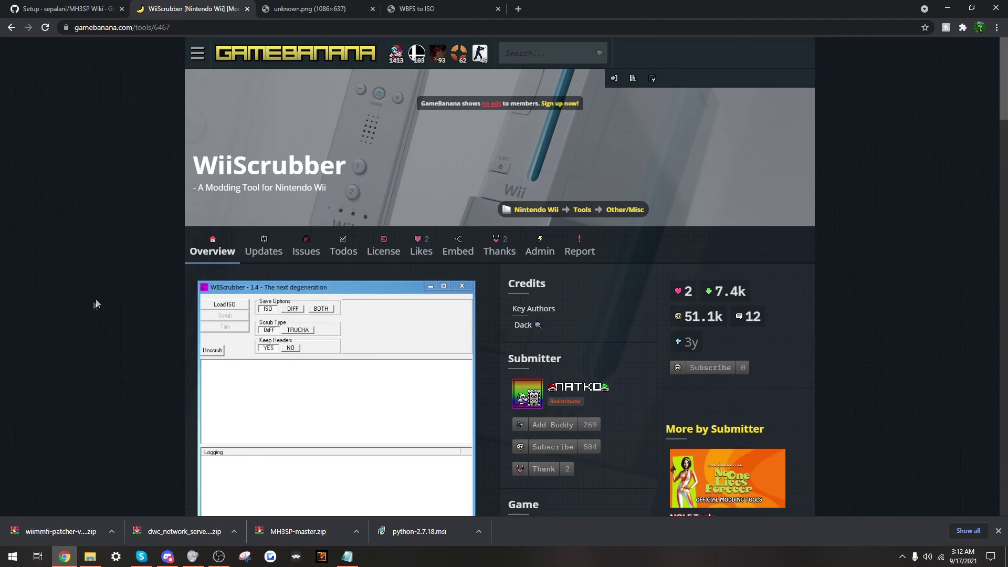
scroll(93, 302, "down", 9)
scroll(105, 304, "down", 15)
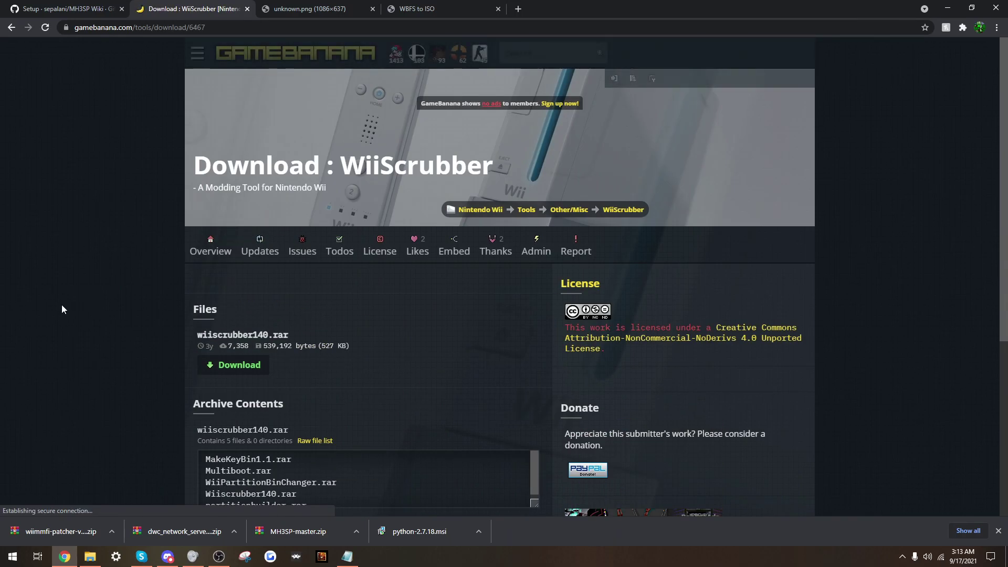
scroll(61, 305, "down", 3)
scroll(229, 265, "up", 2)
left_click(228, 265)
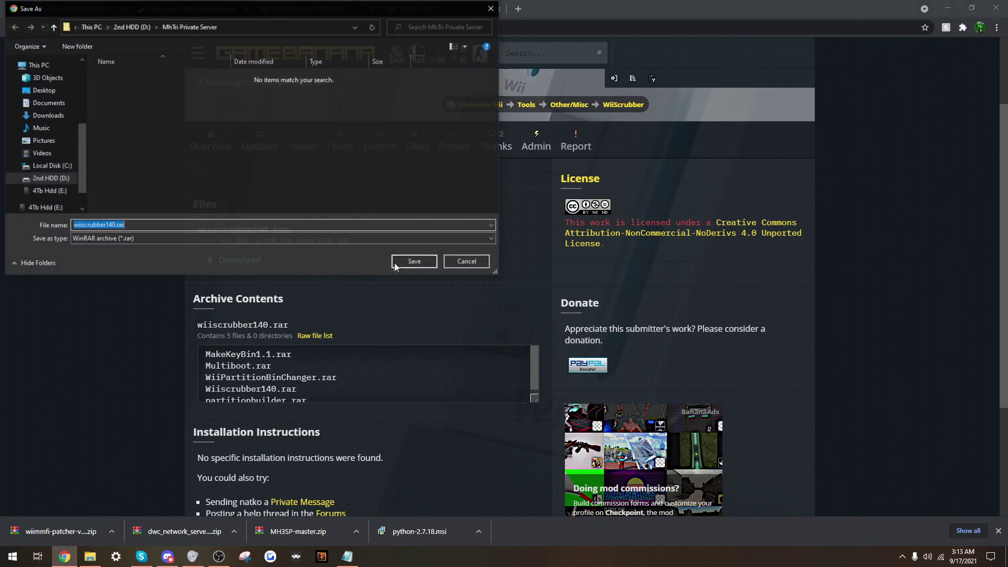
left_click(409, 261)
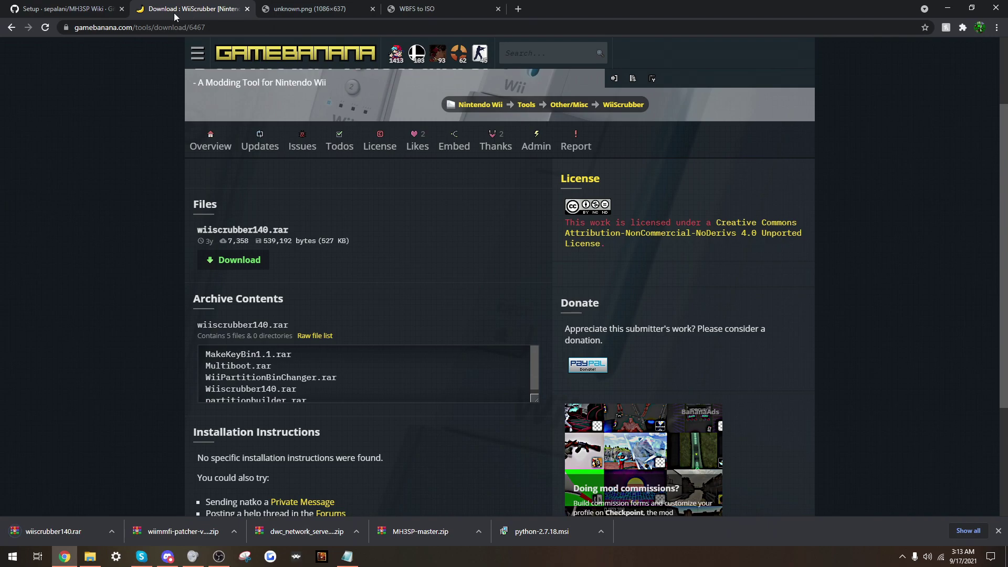
left_click(95, 7)
Close the WiiScrubber tab, then reposition and minimize the MhTri Private Server folder window.
left_click(247, 9)
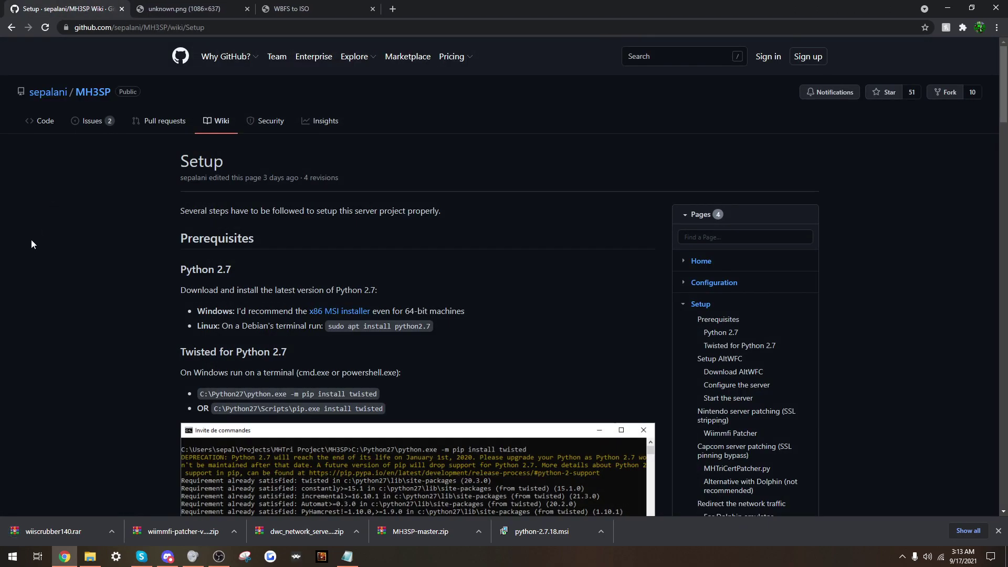
key("alt+Tab")
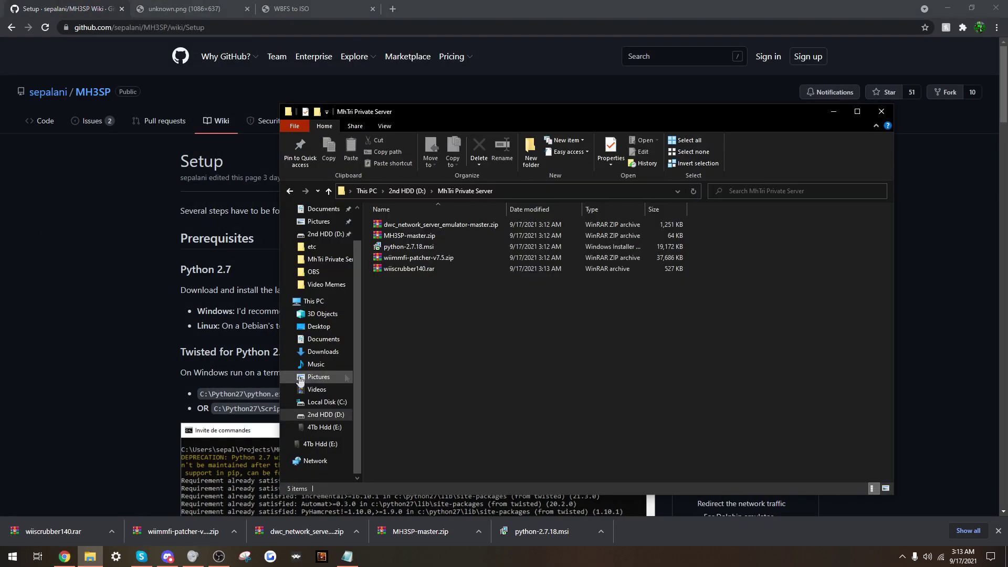
left_click(998, 531)
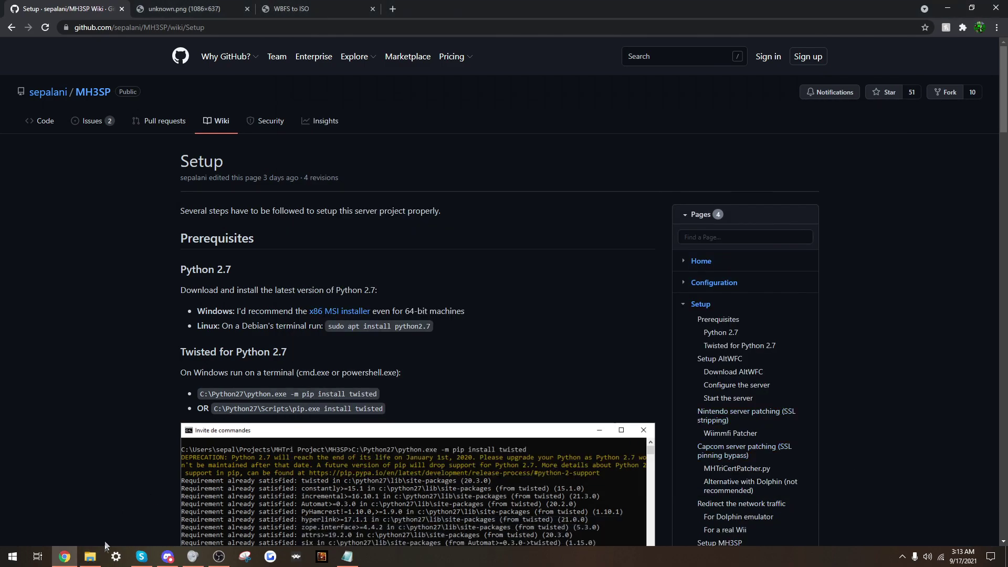
left_click(95, 556)
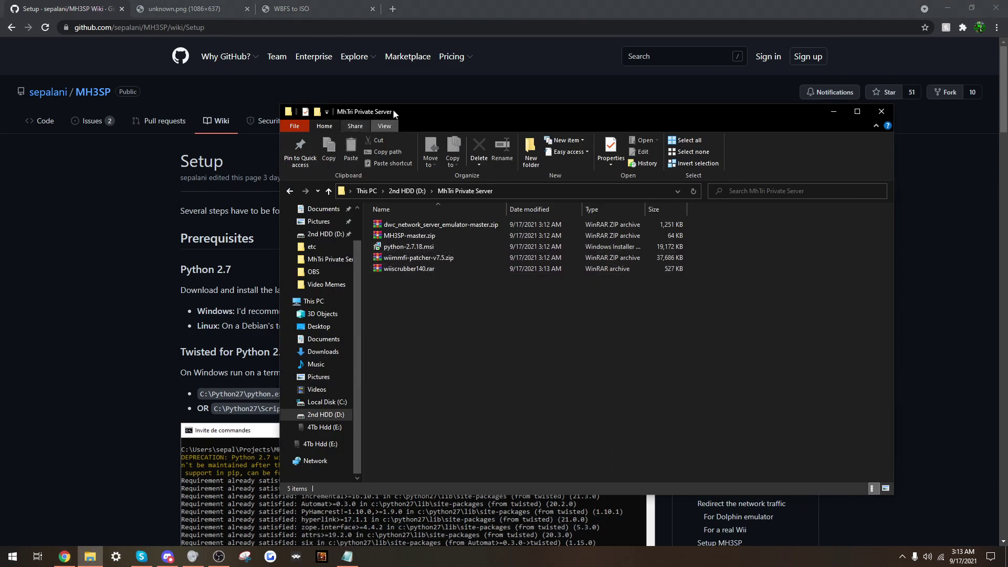
left_click_drag(394, 111, 361, 136)
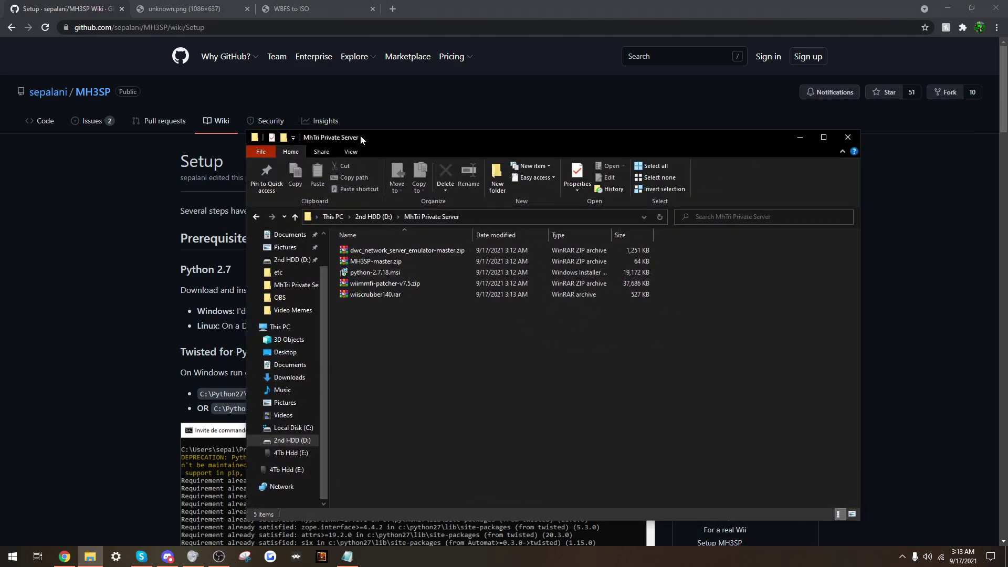
scroll(50, 276, "down", 5)
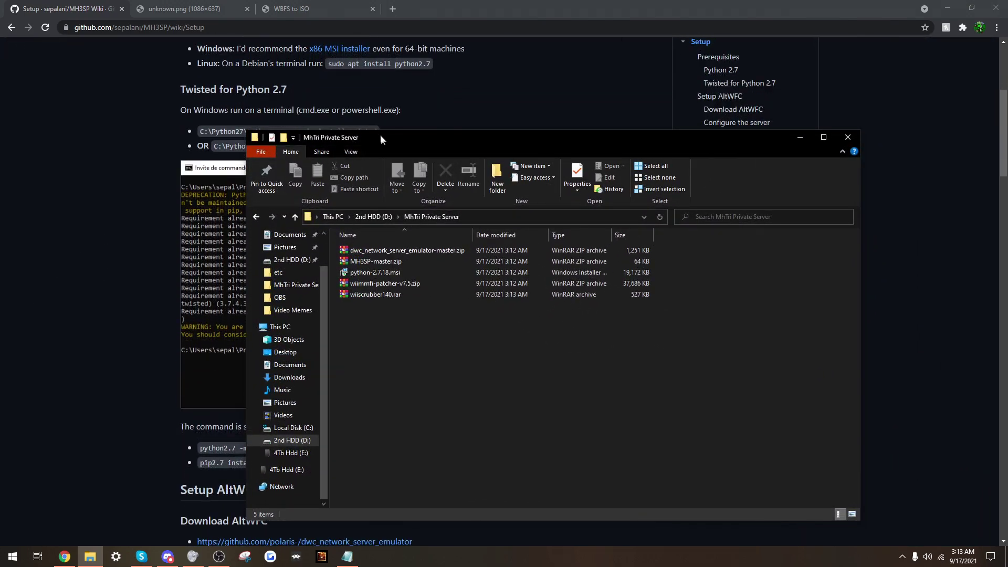
left_click_drag(380, 136, 370, 154)
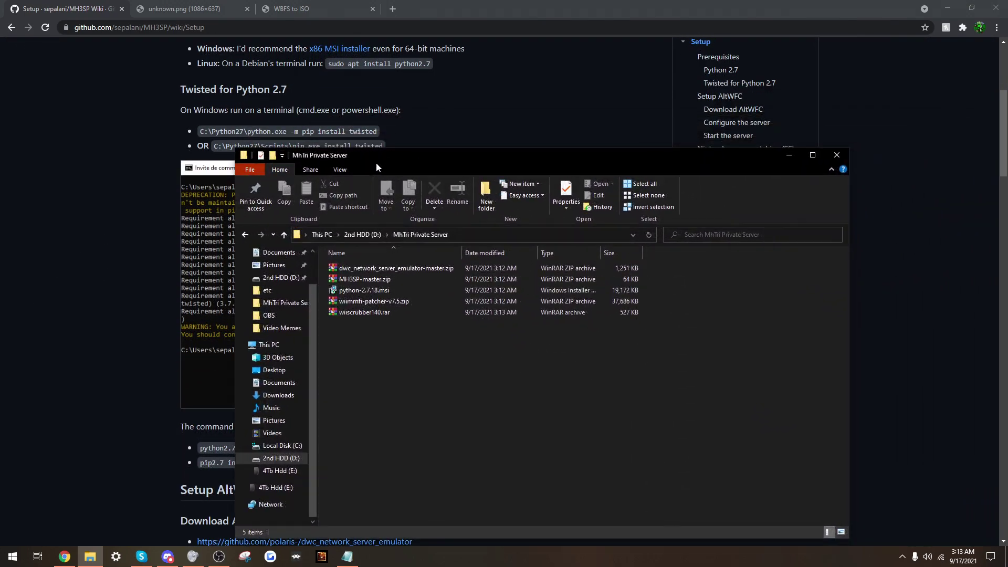
left_click(789, 156)
Read the wiki's 'pip install twisted' Setup AltWFC instructions, then restore the server folder.
scroll(251, 184, "up", 1)
left_click_drag(201, 184, 381, 184)
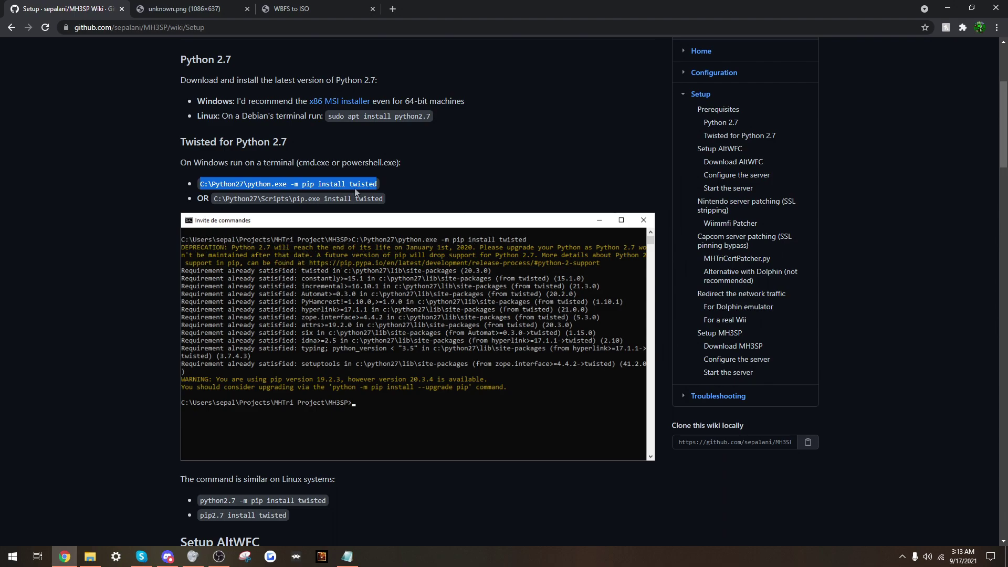
left_click_drag(194, 142, 307, 143)
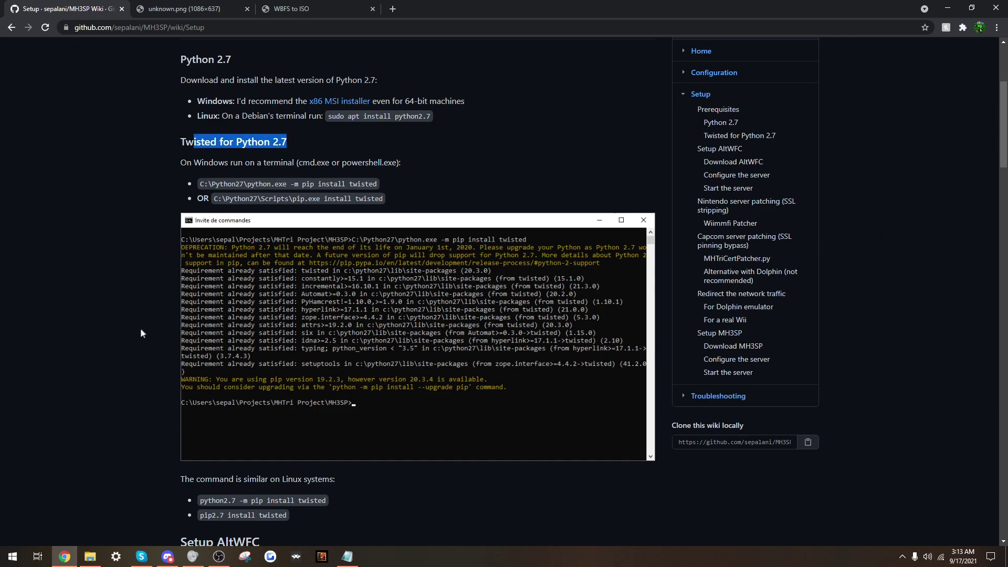
left_click(108, 319)
scroll(101, 276, "down", 7)
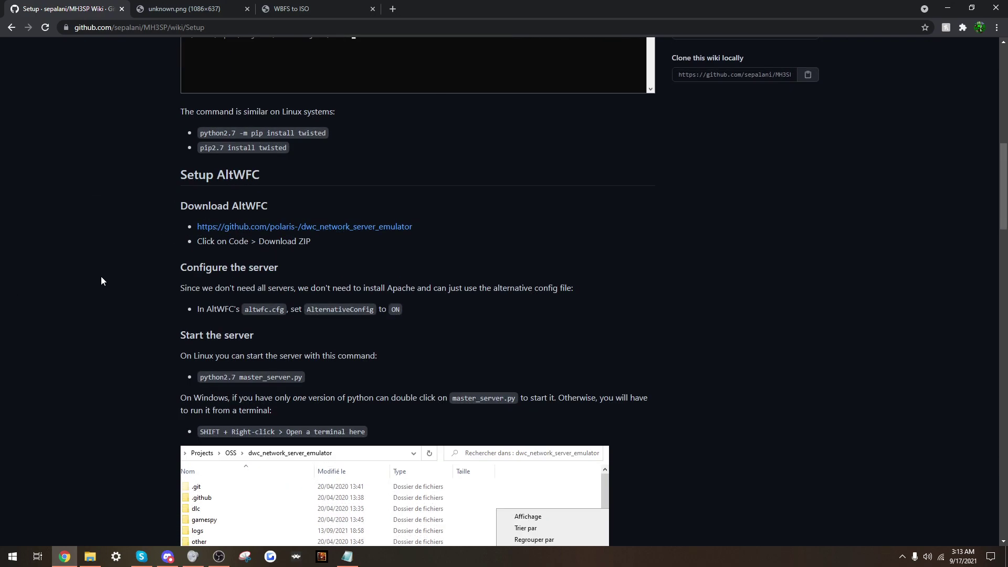
left_click(92, 554)
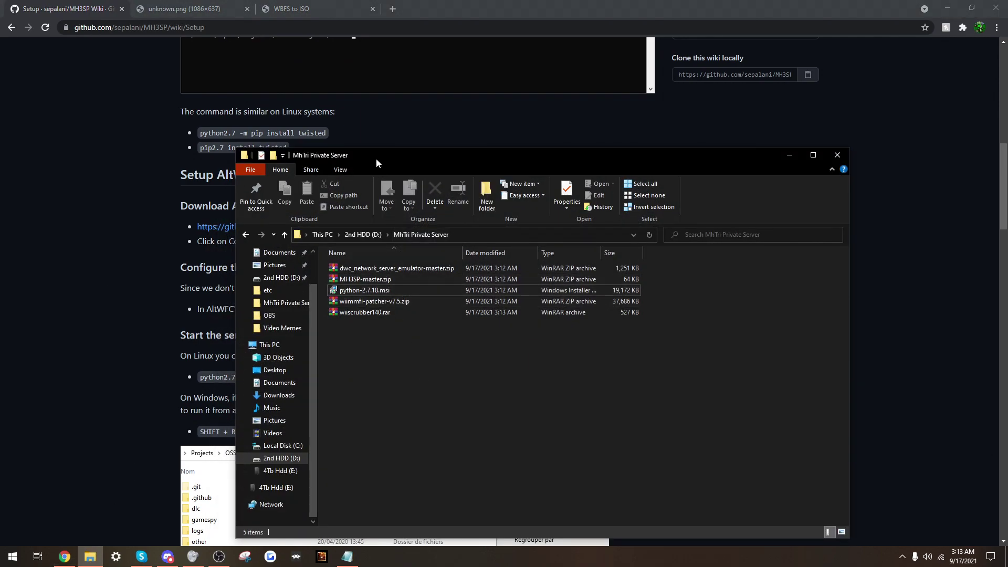
Add a ZIPS folder and extract dwc_network_server_emulator-master.zip into MhTri Private Server.
left_click_drag(376, 158, 401, 127)
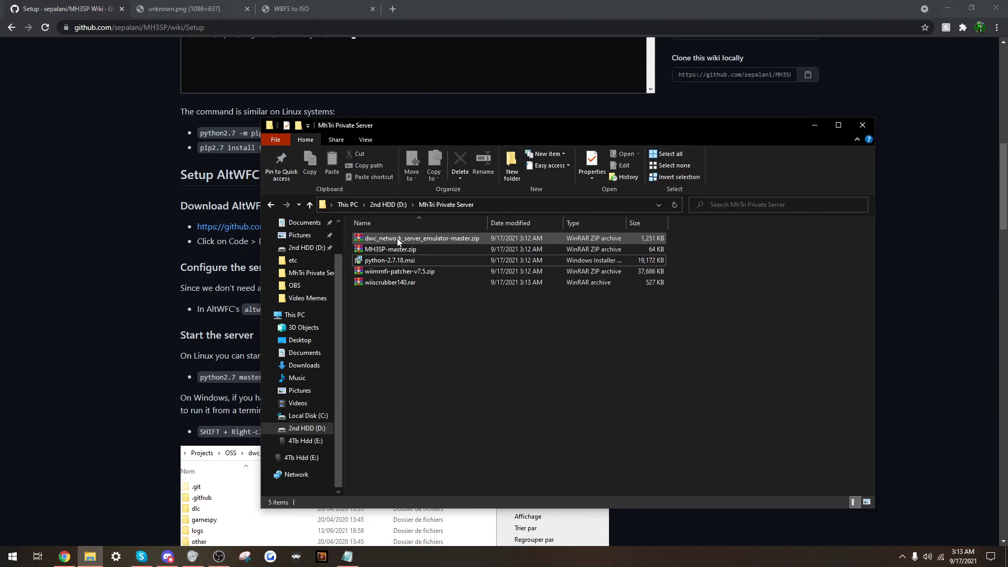
left_click(397, 238)
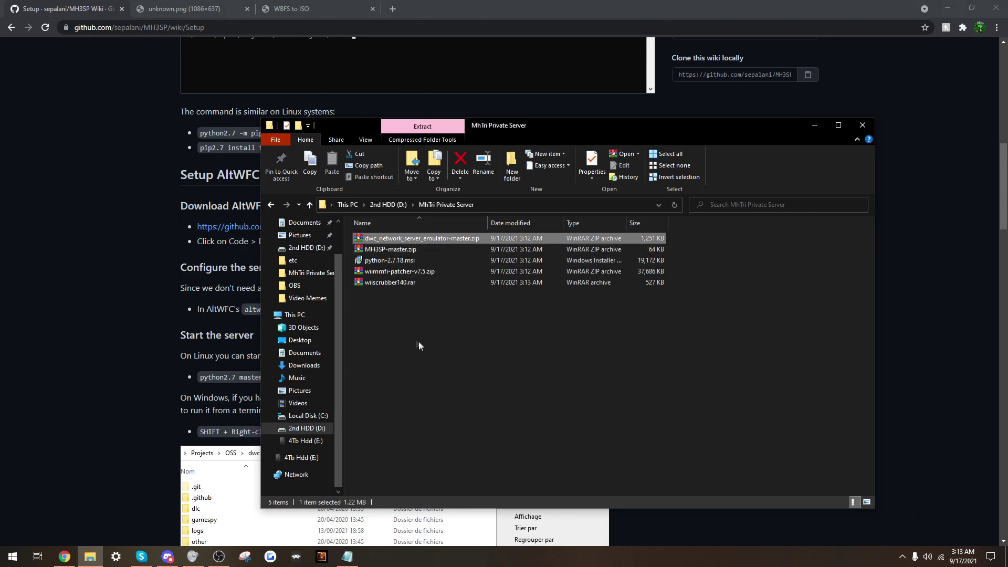
right_click(404, 330)
mouse_move(432, 456)
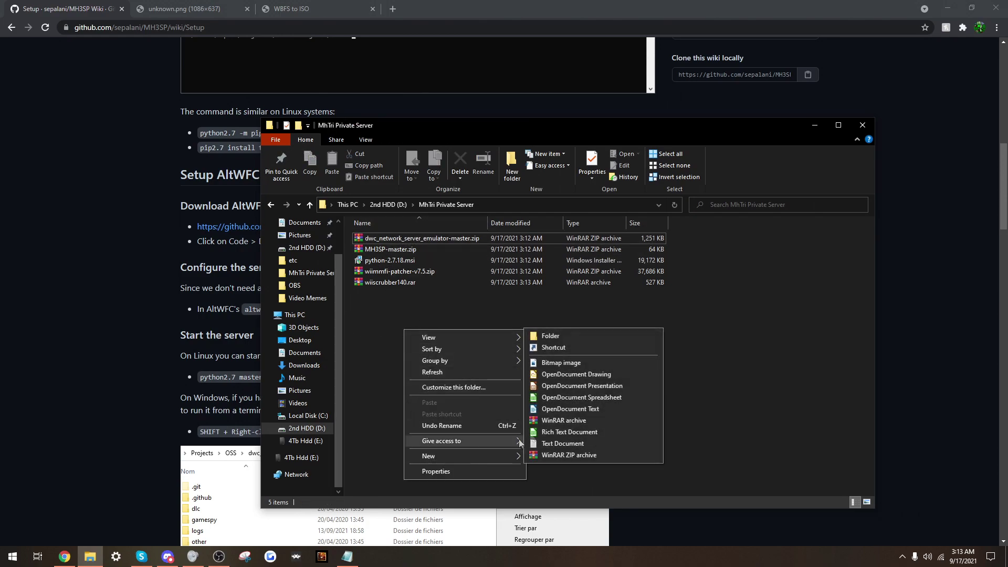
left_click(565, 335)
type("ZIPS")
key("Return")
right_click(407, 248)
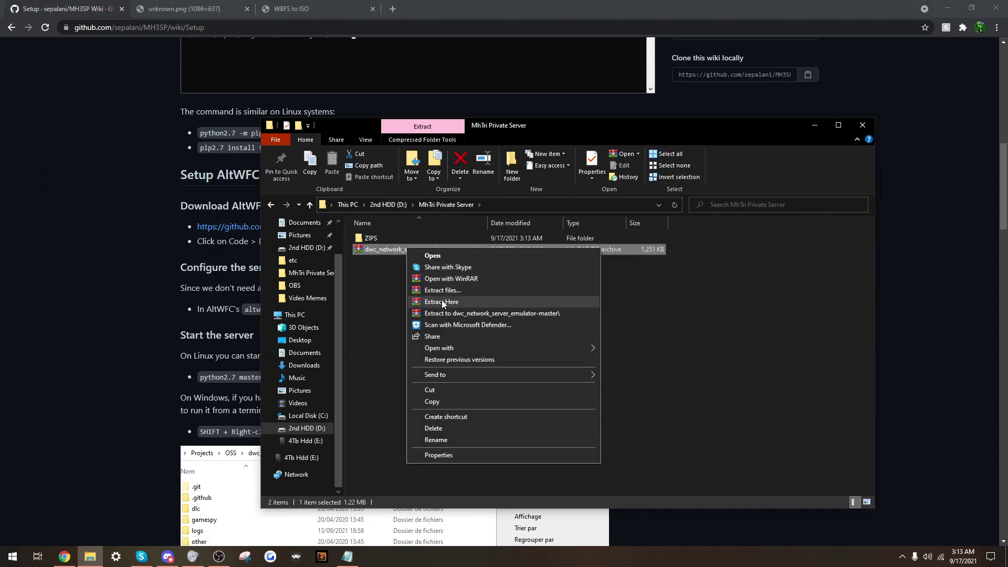
left_click(442, 301)
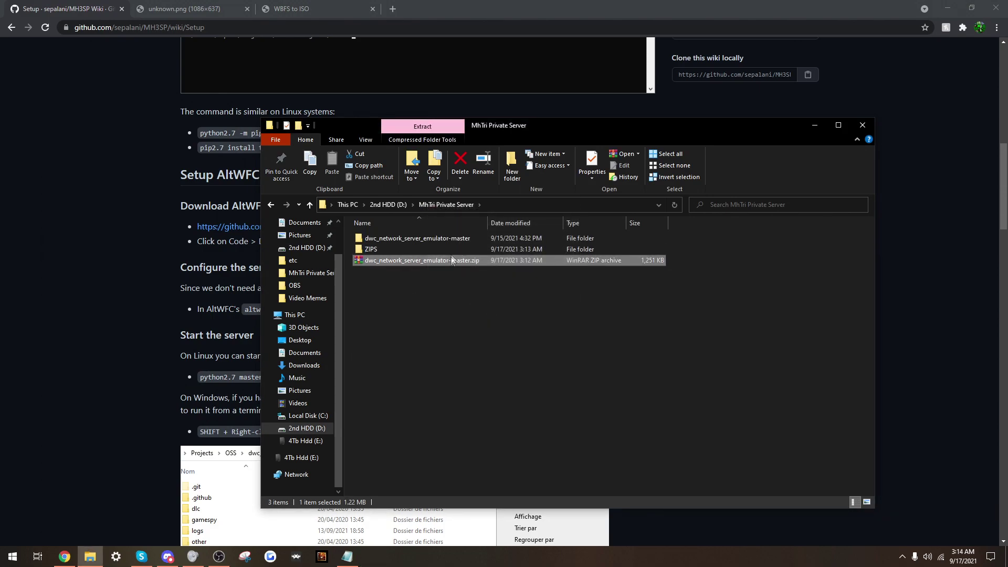
Open altwfc.cfg from the extracted emulator folder in Notepad.
double_click(456, 240)
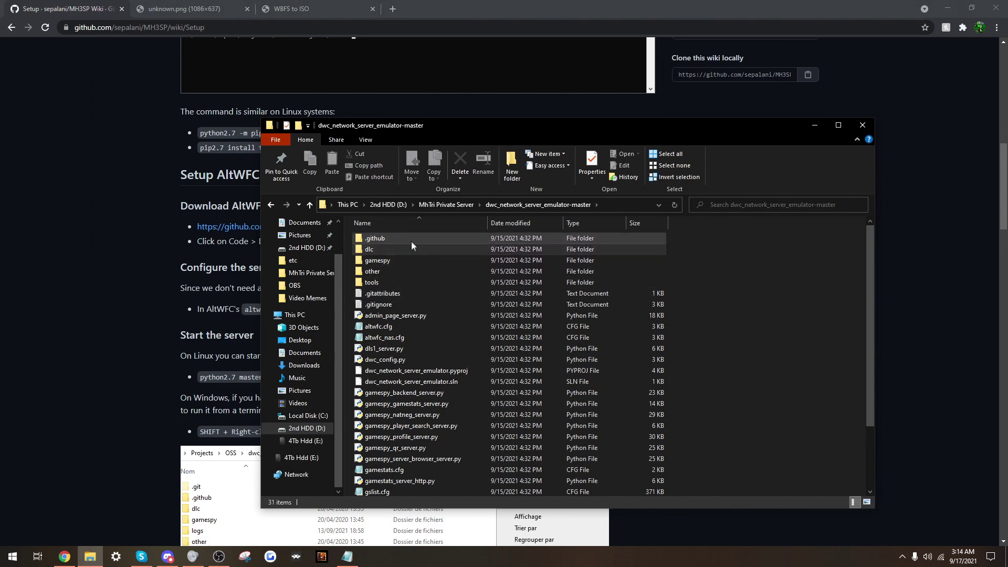
left_click_drag(411, 125, 386, 84)
scroll(386, 285, "down", 1)
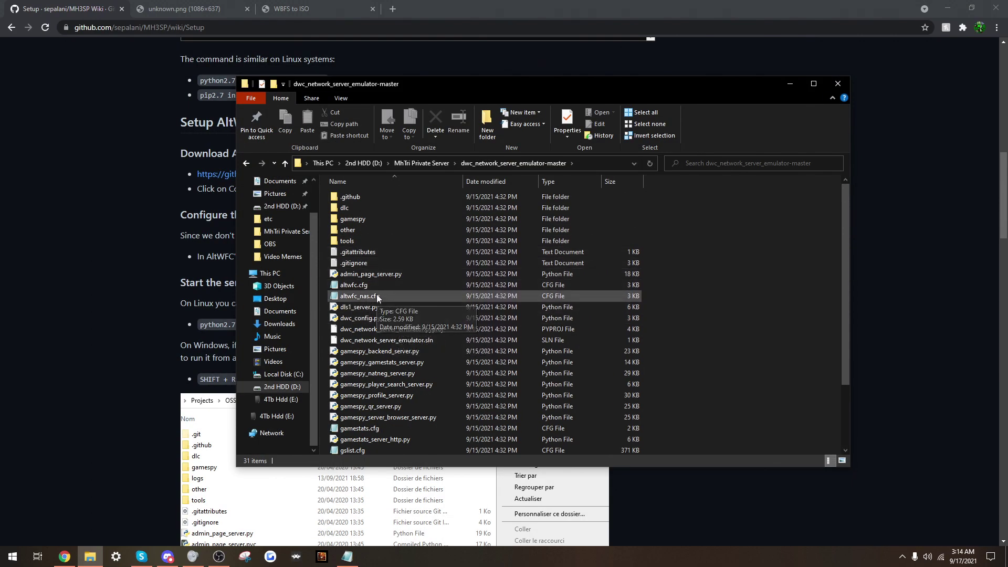
right_click(376, 283)
left_click(371, 284)
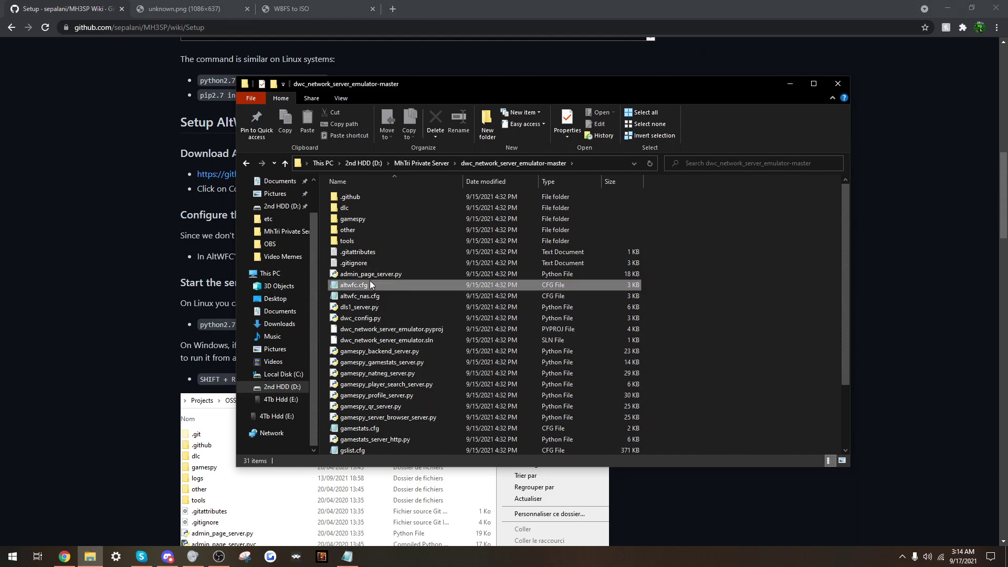
right_click(369, 283)
left_click(444, 289)
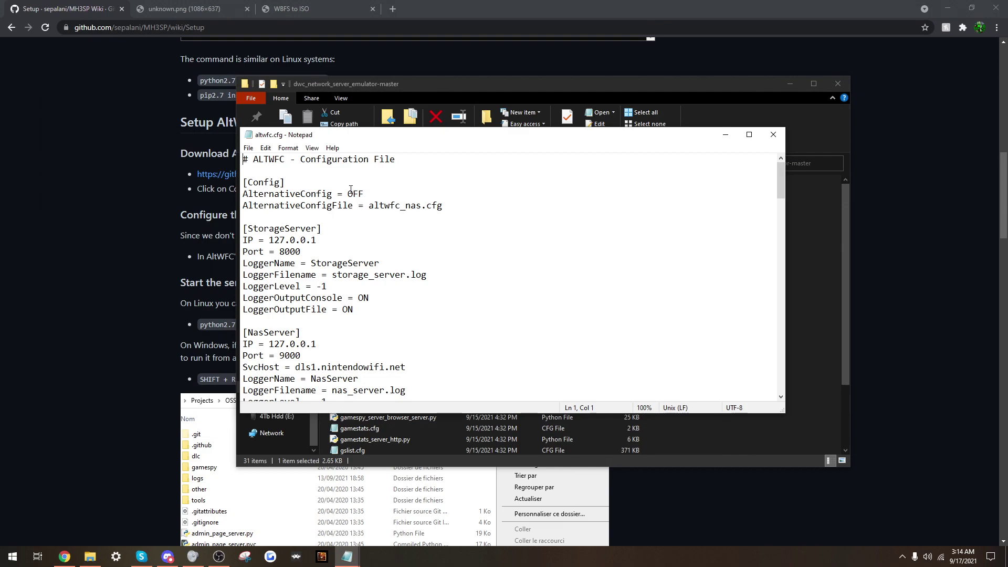
Change AlternativeConfig from OFF to ON, save and close, then launch master_server.py.
key("BackSpace")
key("BackSpace")
key("ctrl+s")
left_click(773, 134)
scroll(388, 367, "down", 3)
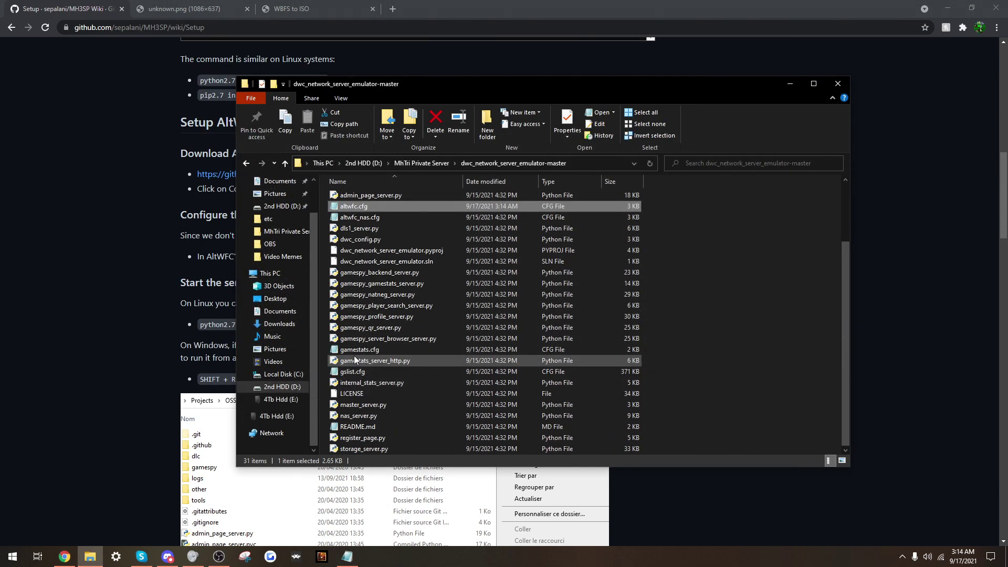
double_click(386, 406)
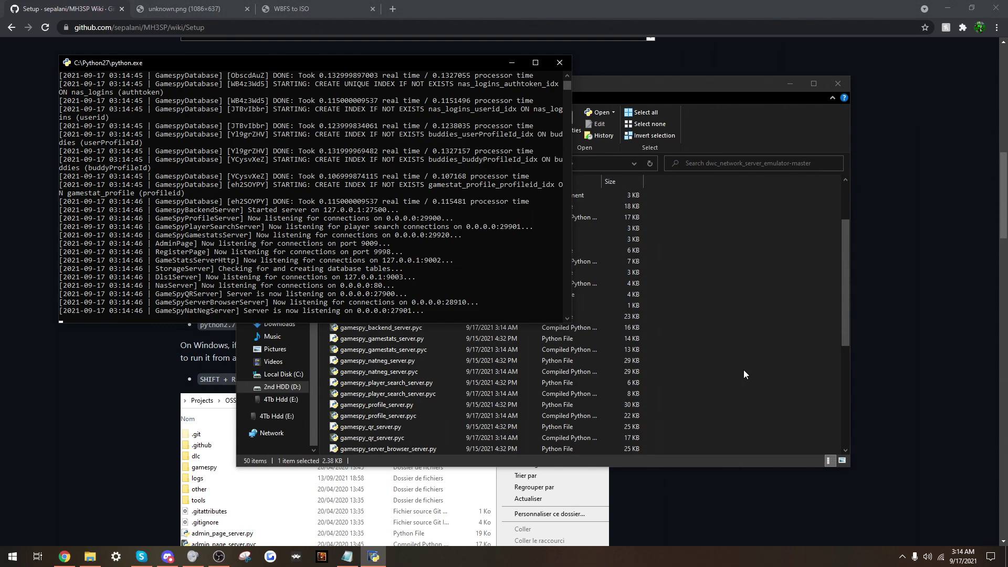
Close the master_server.py console after its servers report listening.
left_click(553, 63)
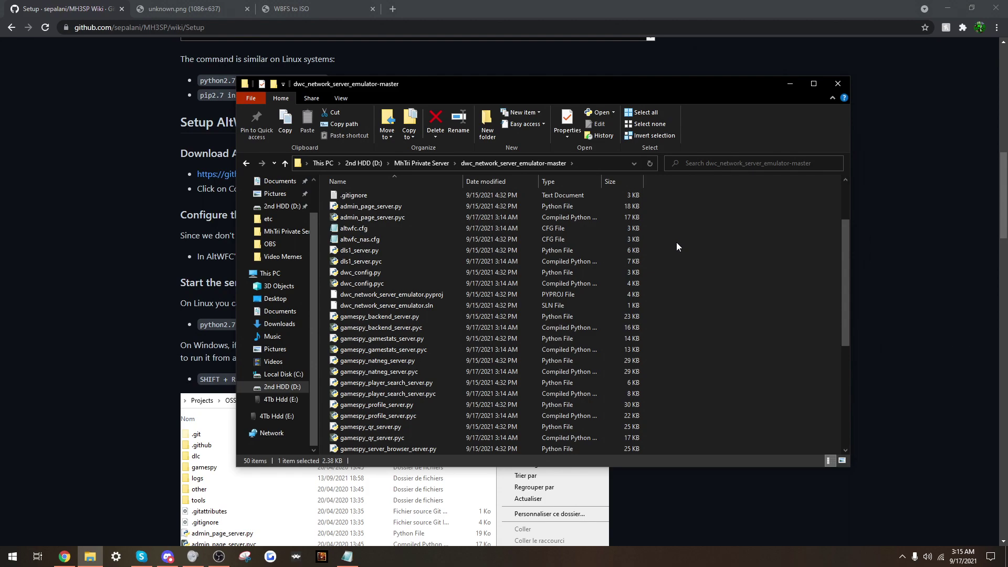
Review the wbfstoiso.com page, then close its tab and return to the Setup AltWFC wiki.
left_click(314, 4)
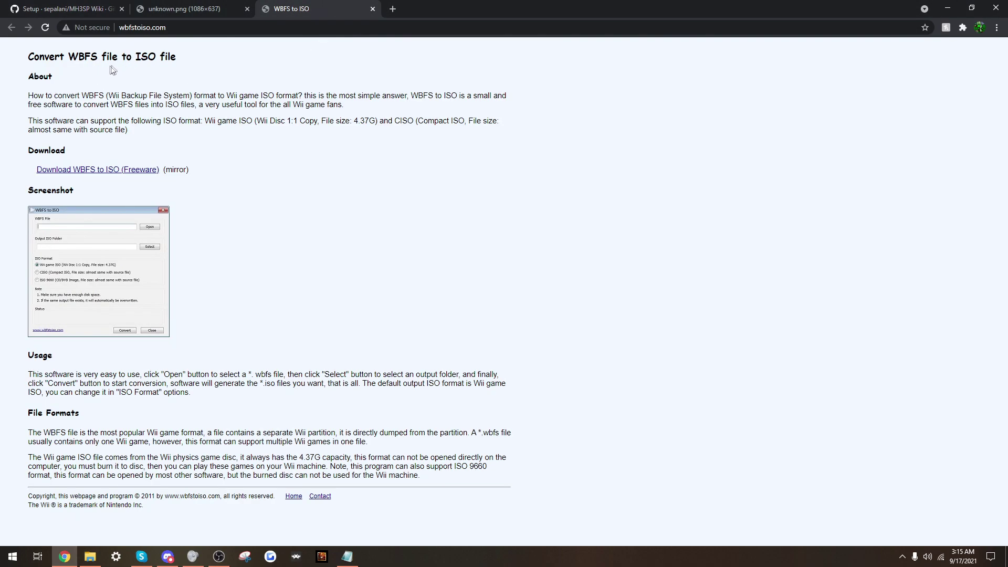
double_click(81, 56)
left_click(275, 151)
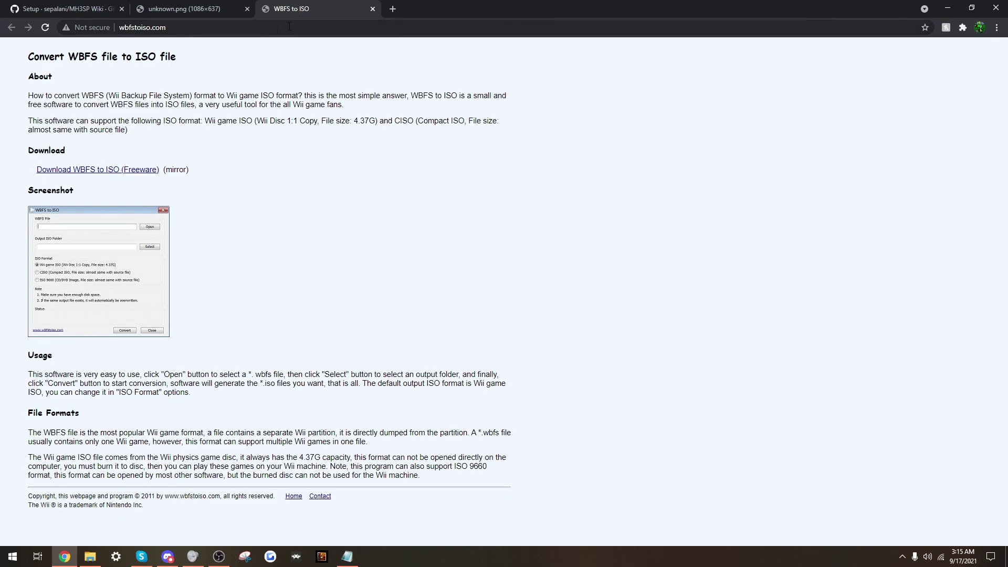
key("ctrl+Tab")
middle_click(336, 5)
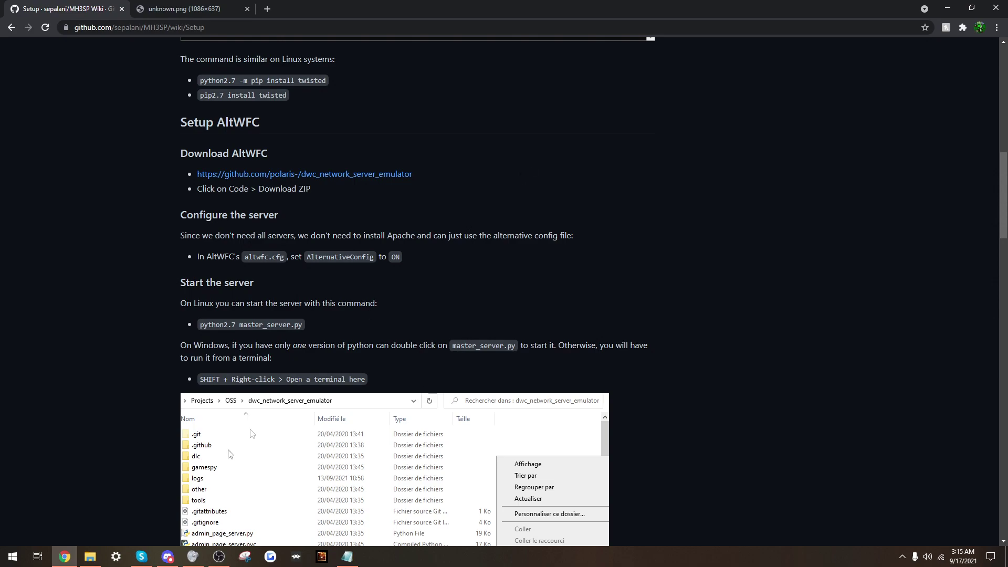
Move wiimmfi-patcher-v7.5.zip from the ZIPS folder into MhTri Private Server.
left_click(90, 557)
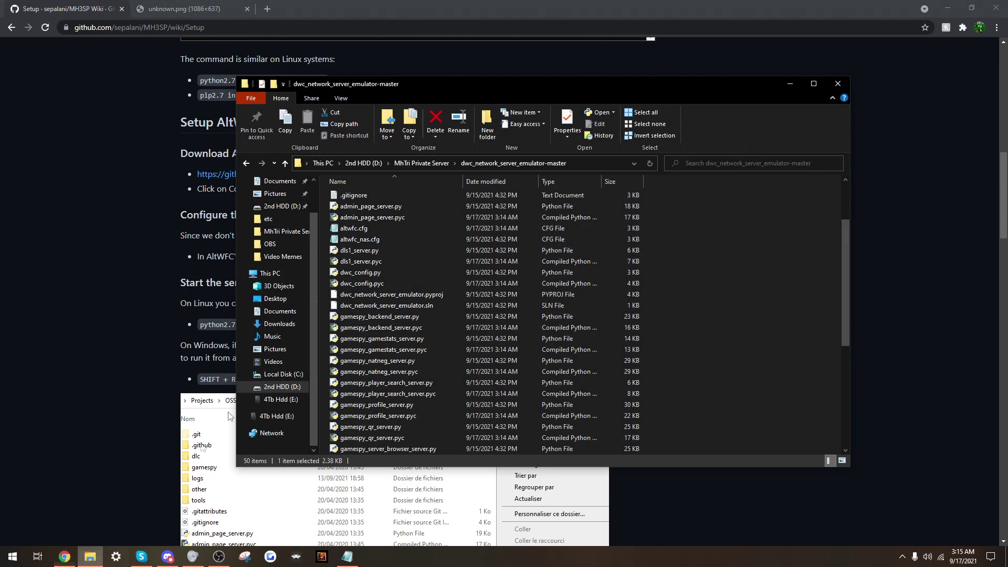
left_click(422, 164)
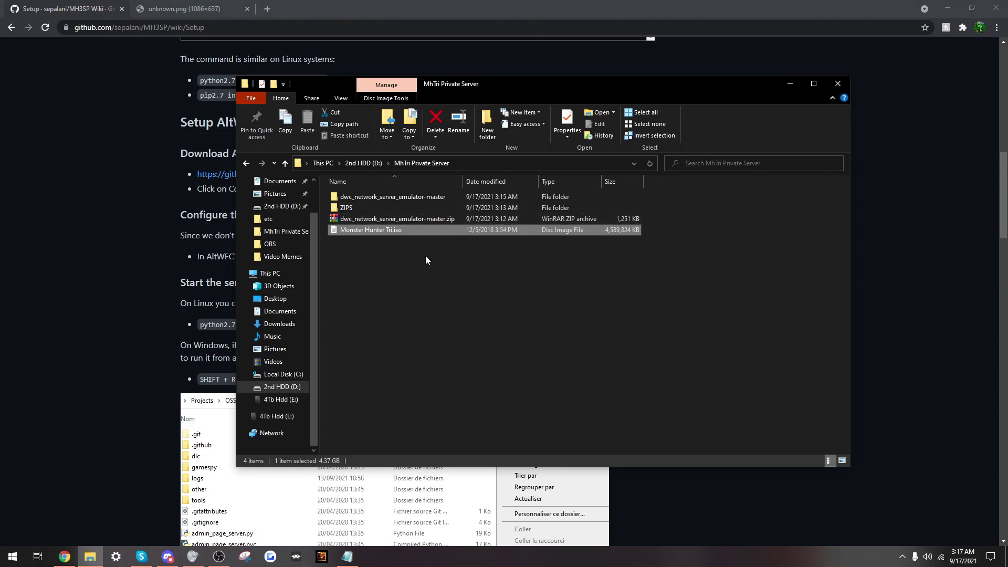
left_click(380, 292)
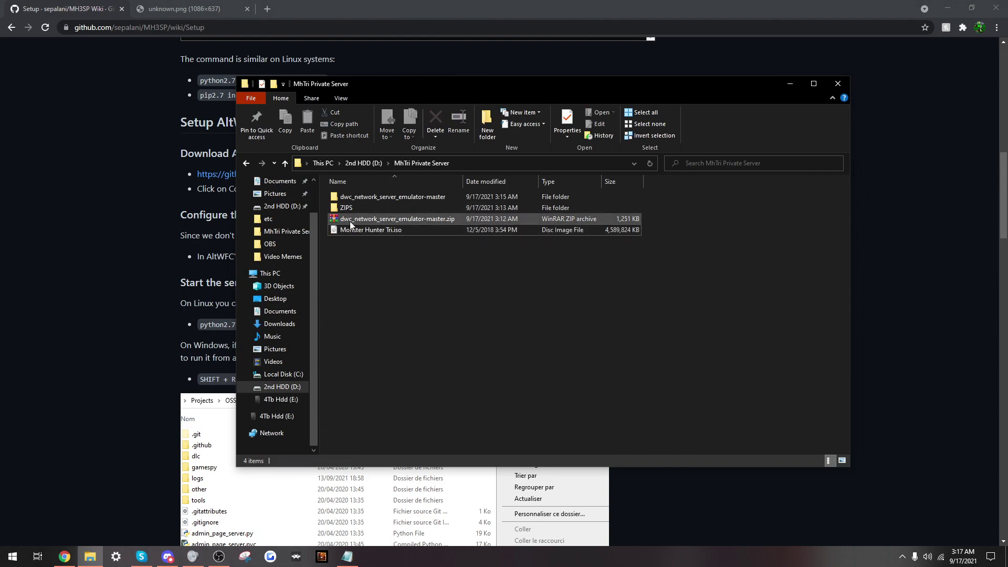
double_click(380, 208)
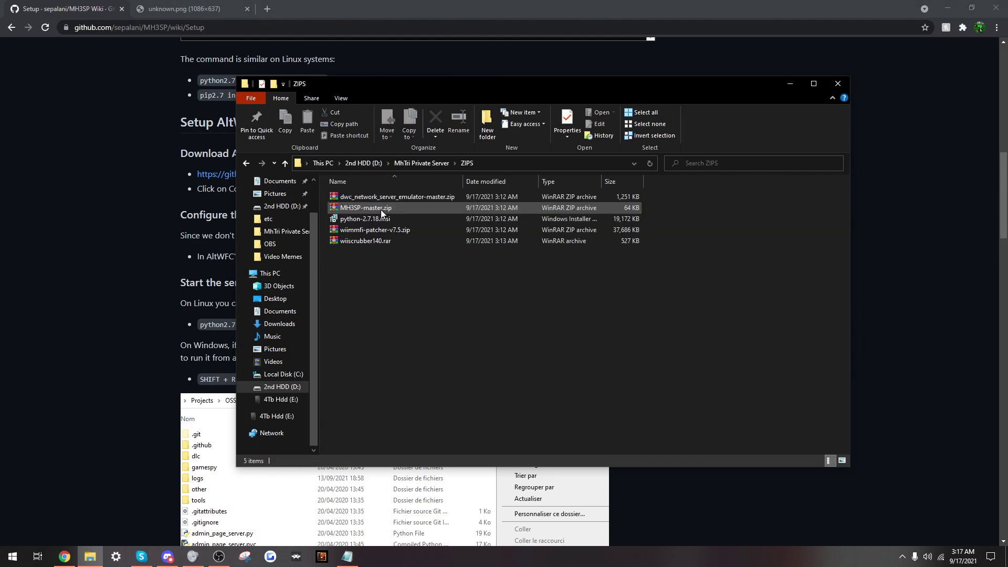
left_click(382, 231)
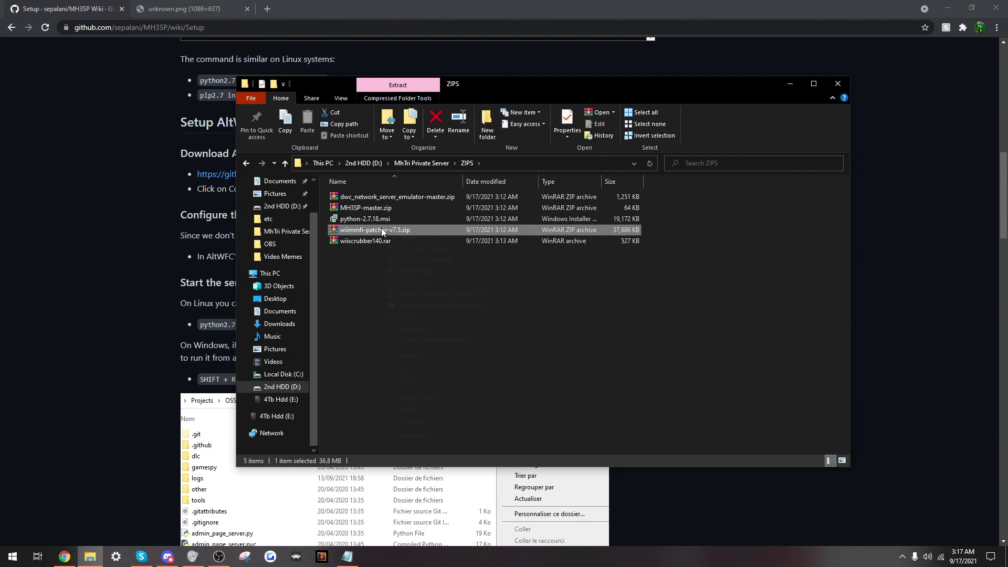
left_click(418, 371)
left_click(417, 168)
right_click(406, 284)
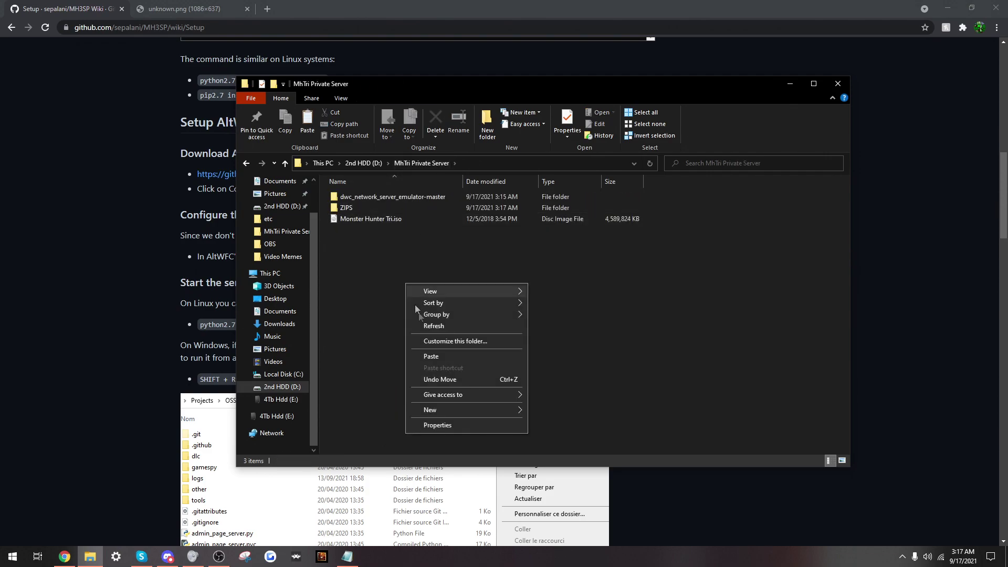
left_click(431, 356)
Extract the patcher archive to a wiimmfi-patcher-v7.5 folder and tuck the zip away.
right_click(368, 231)
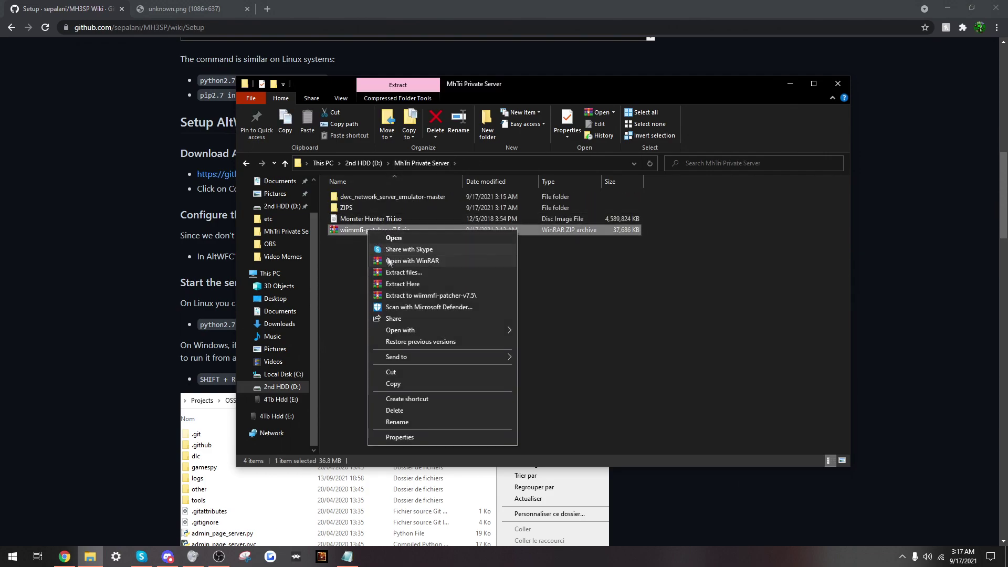
left_click(411, 295)
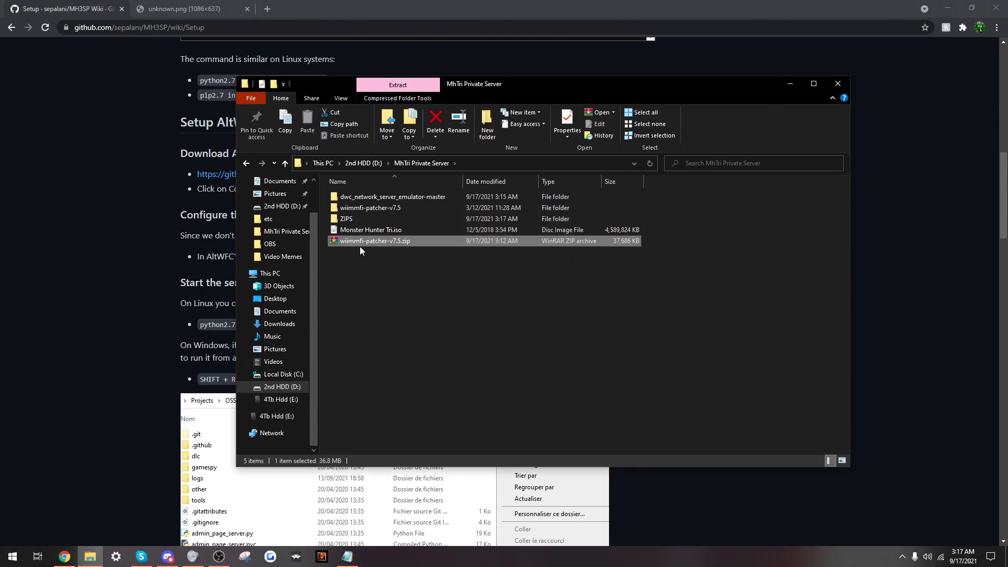
left_click_drag(360, 247, 393, 210)
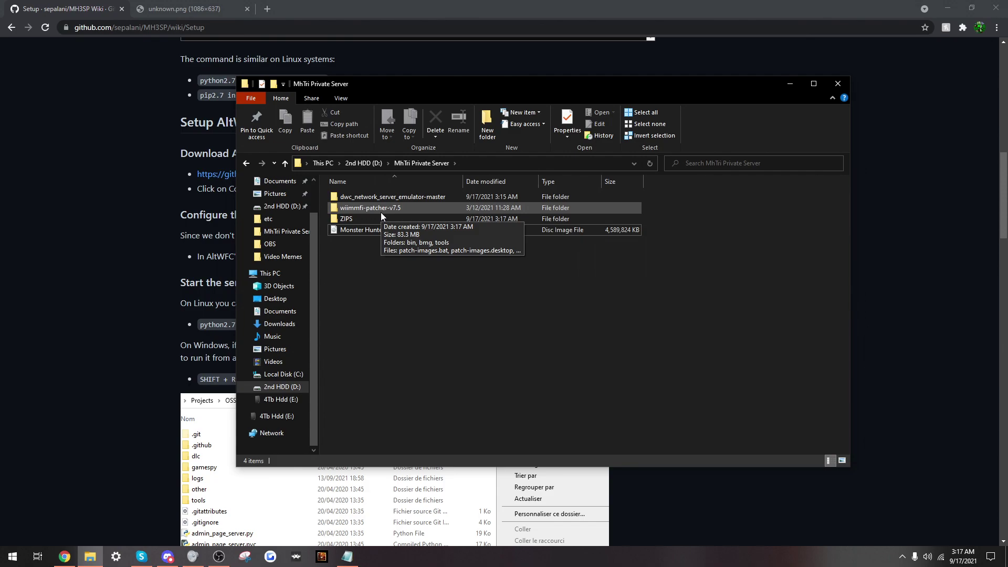
Move Monster Hunter Tri.iso into wiimmfi-patcher-v7.5 and drop it onto the patch script.
left_click_drag(372, 231, 402, 208)
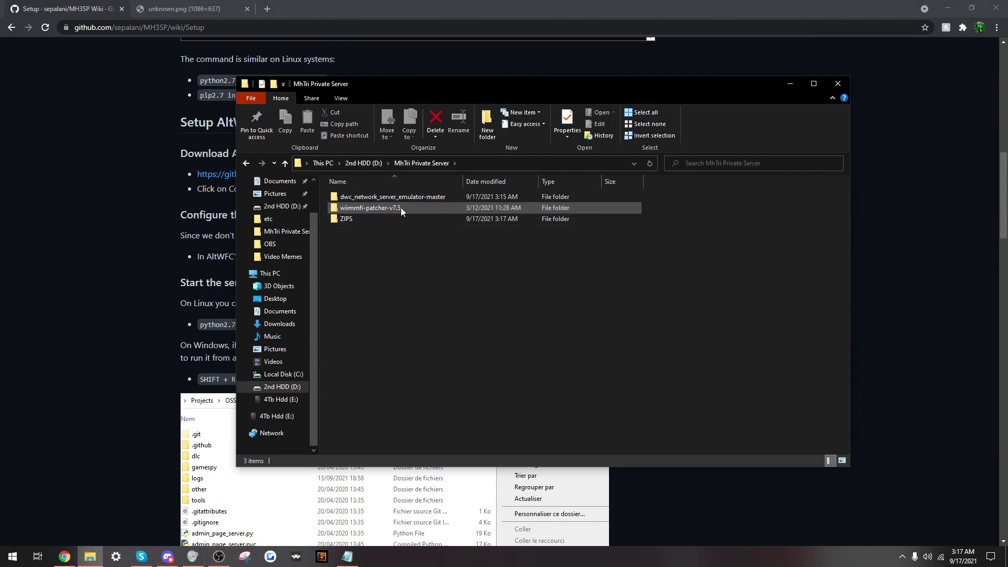
double_click(401, 207)
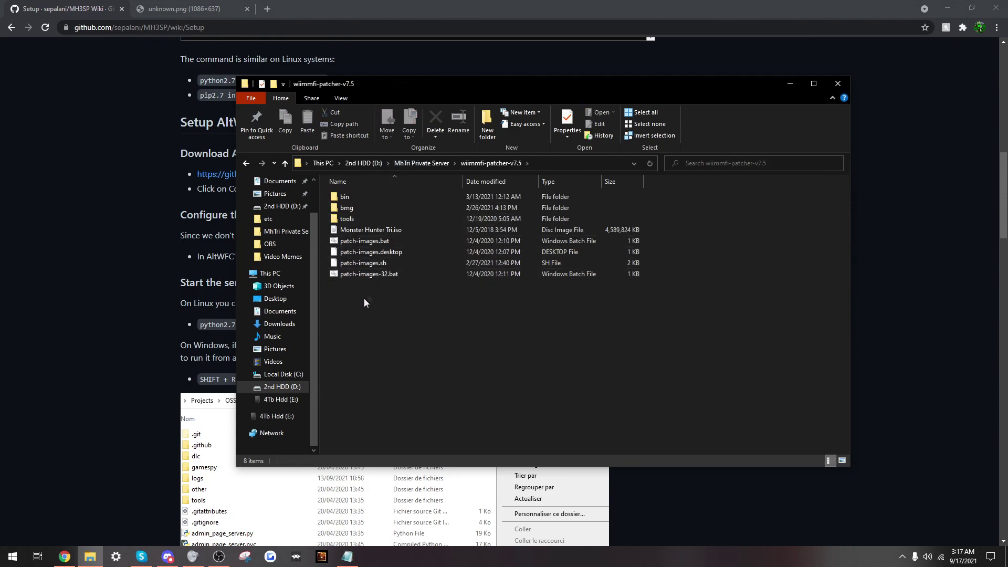
left_click_drag(354, 229, 391, 239)
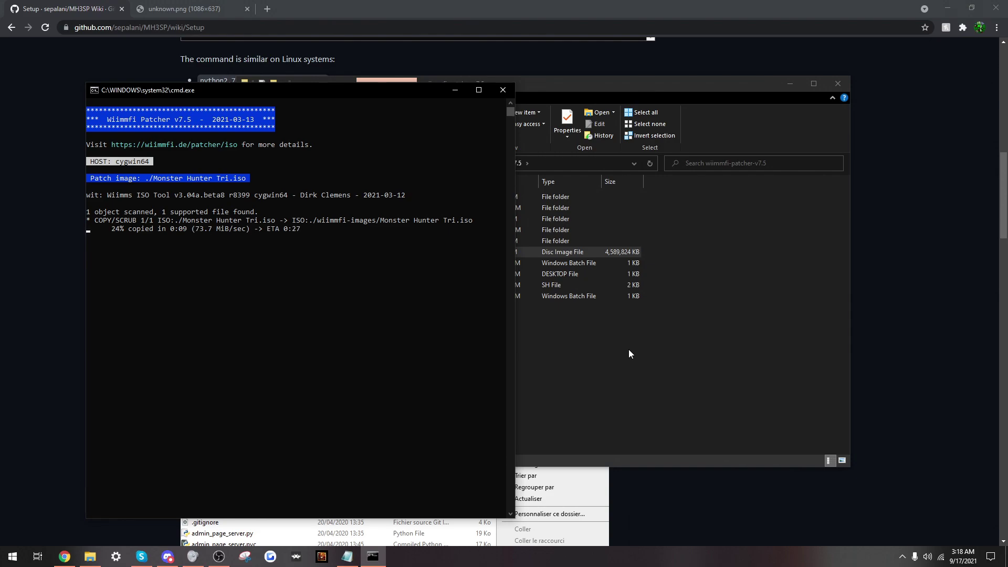
Return to the MH3SP Setup wiki in Chrome while the patcher copies the image.
left_click(9, 354)
Open the wiki's Troubleshooting page in a new tab.
scroll(68, 342, "up", 6)
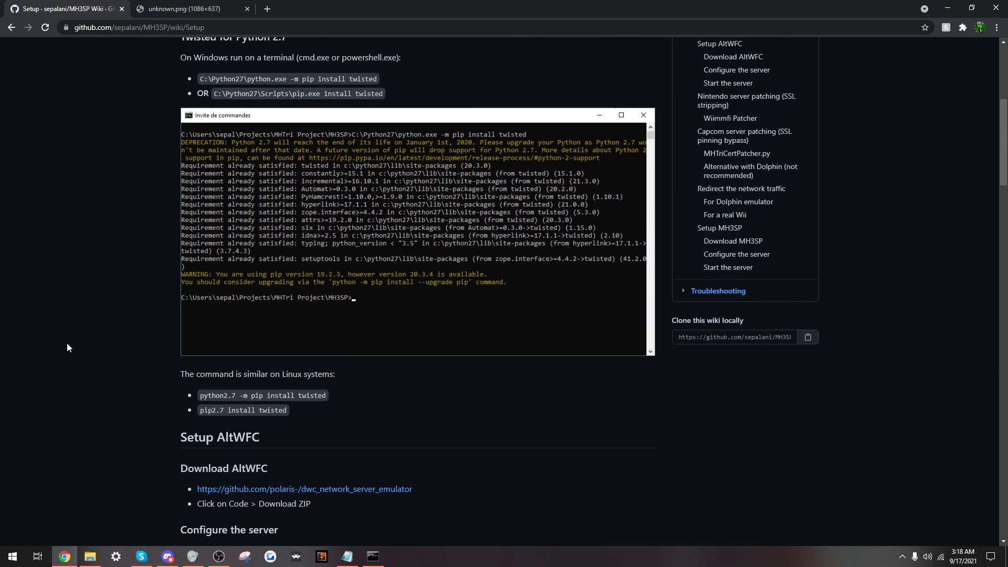
scroll(67, 343, "up", 4)
scroll(75, 346, "down", 3)
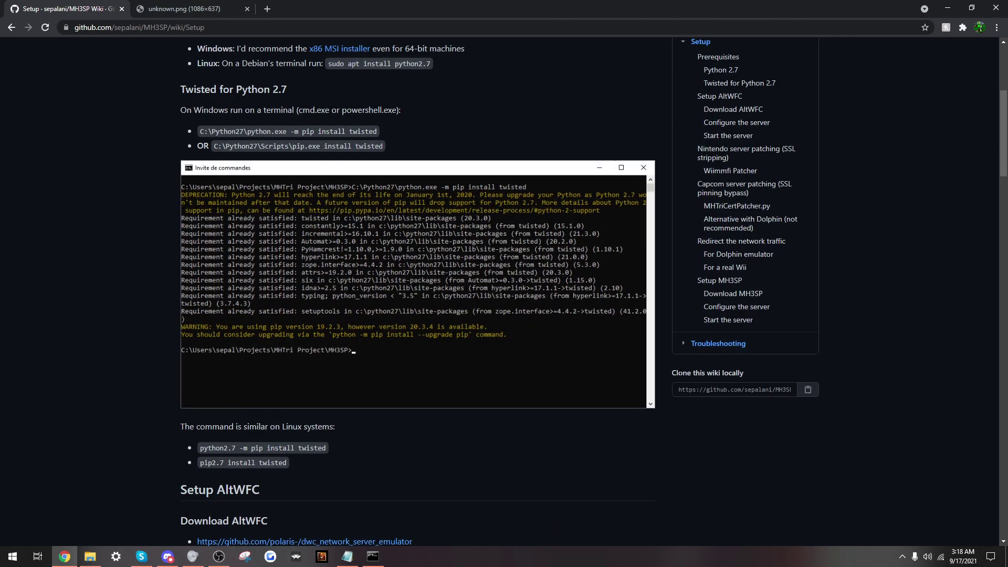
middle_click(714, 344)
left_click(172, 6)
Find and select error code 23400, then return to the Setup page.
scroll(76, 333, "down", 15)
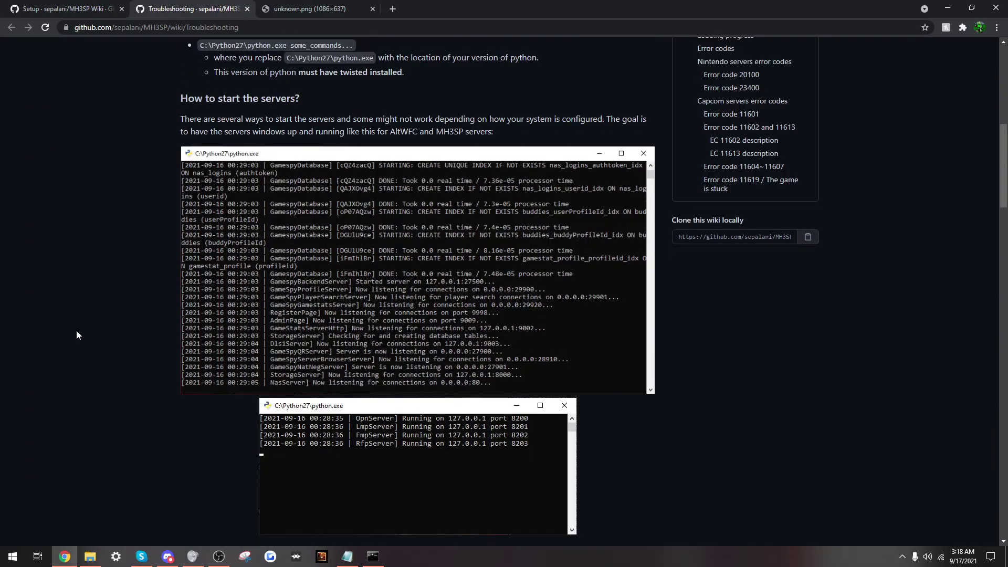
scroll(77, 335, "down", 15)
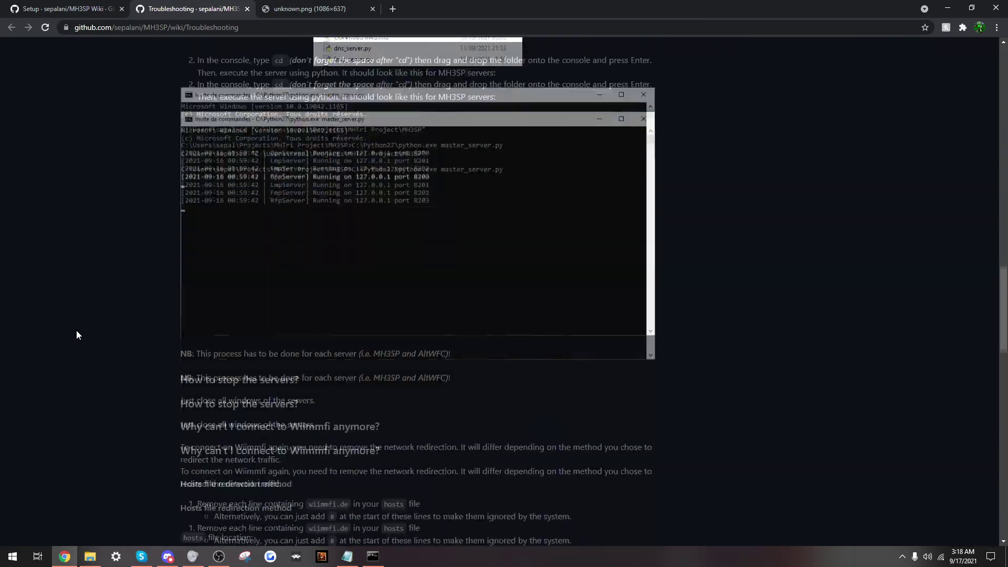
scroll(77, 335, "down", 8)
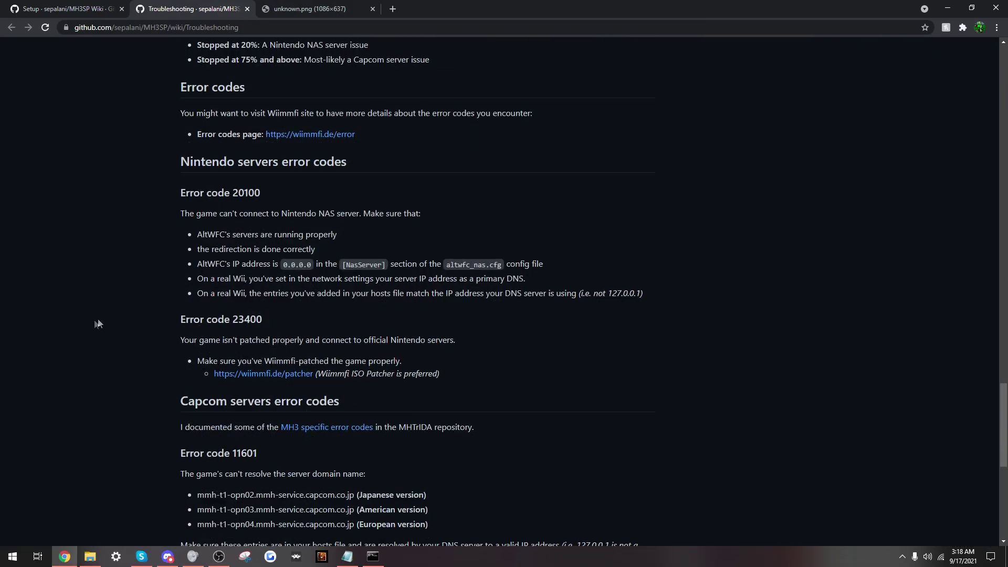
scroll(178, 298, "down", 1)
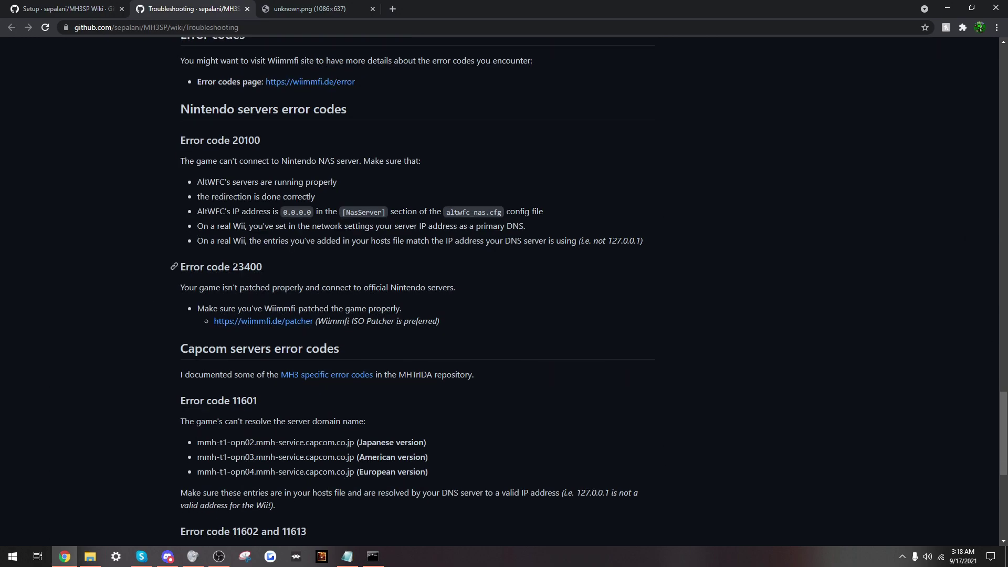
double_click(235, 266)
left_click(70, 7)
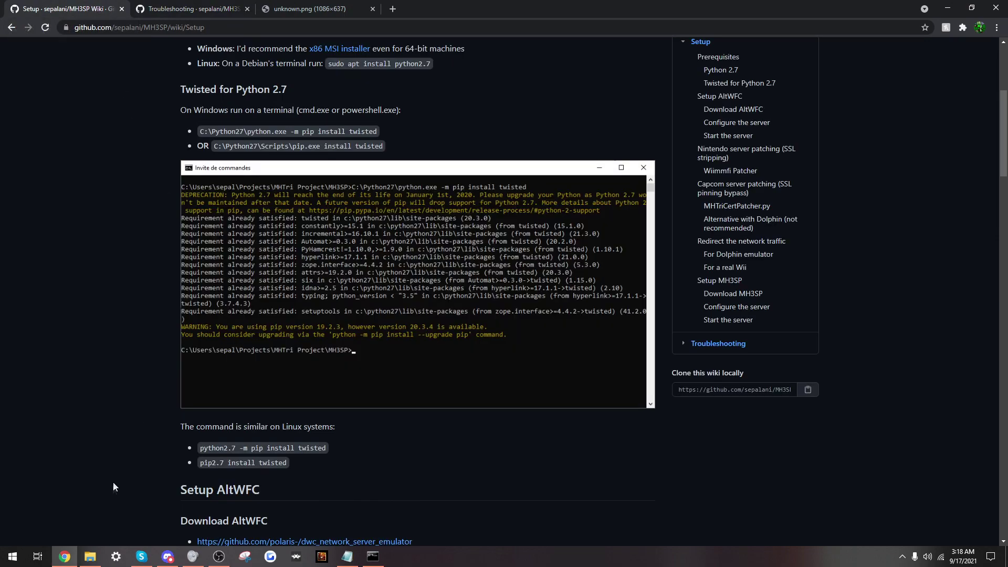
left_click(90, 556)
Close the finished patcher console and confirm the patched Monster Hunter Tri.iso in wiimmfi-images.
left_click(373, 556)
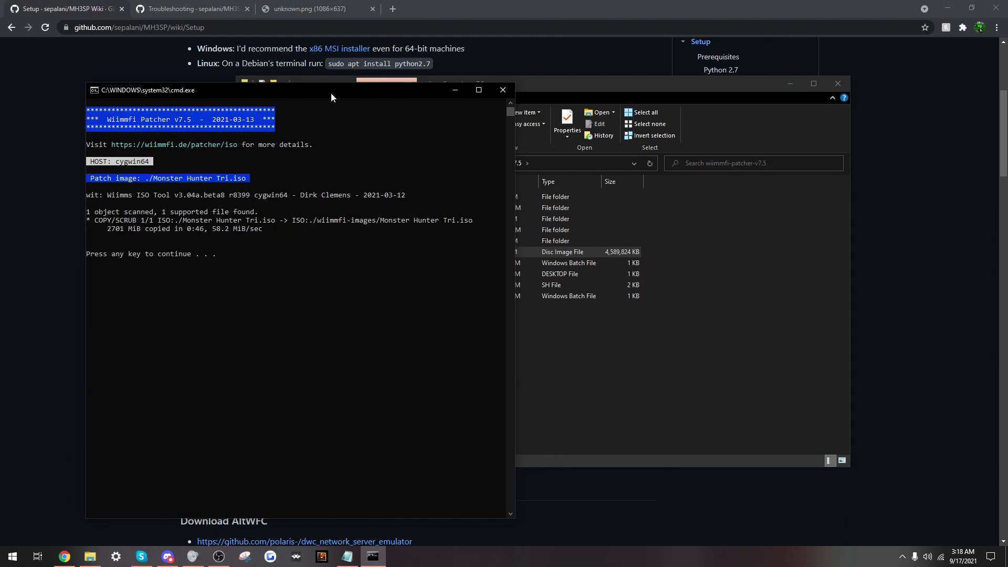
key("Return")
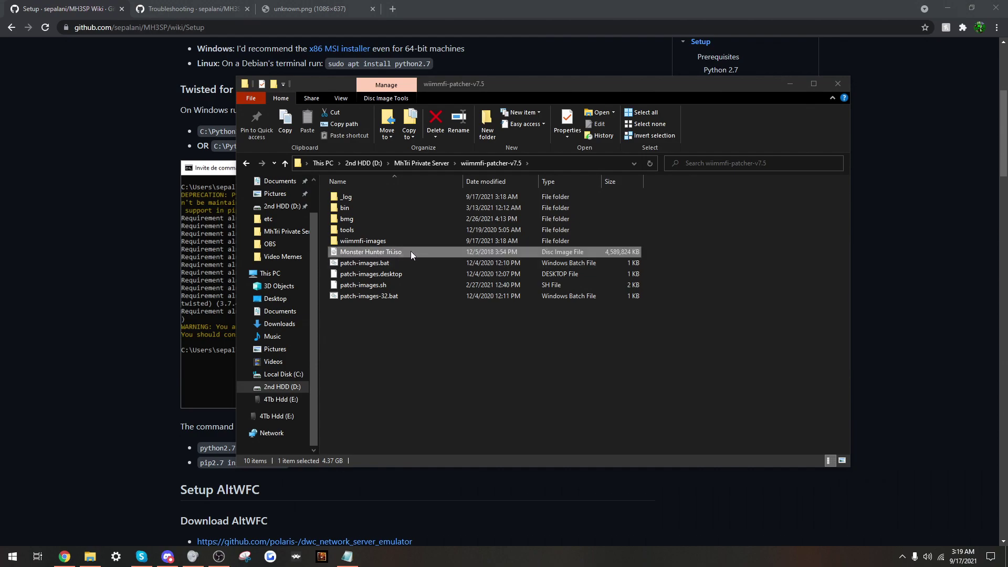
double_click(389, 245)
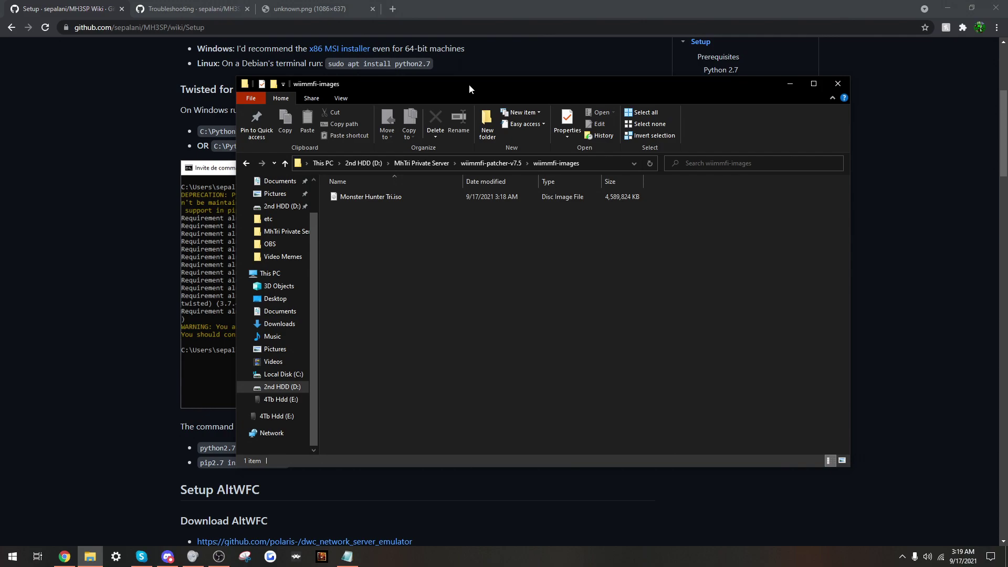
left_click_drag(469, 85, 566, 123)
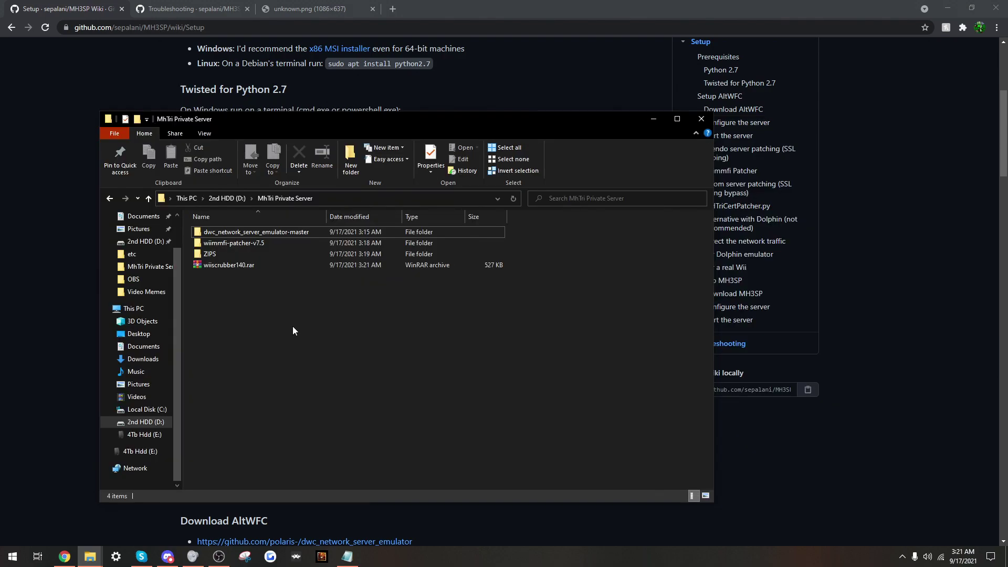
Copy MakeKeyBin1.1.rar and Wiiscrubber140.rar out of wiiscrubber140.rar into MhTri Private Server, replacing the existing file.
left_click(223, 267)
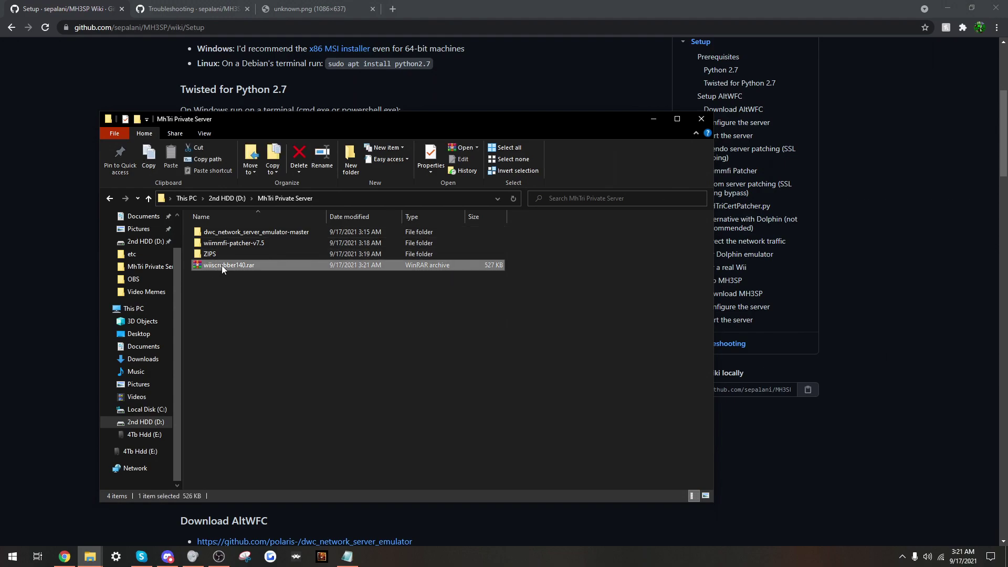
right_click(222, 266)
double_click(218, 266)
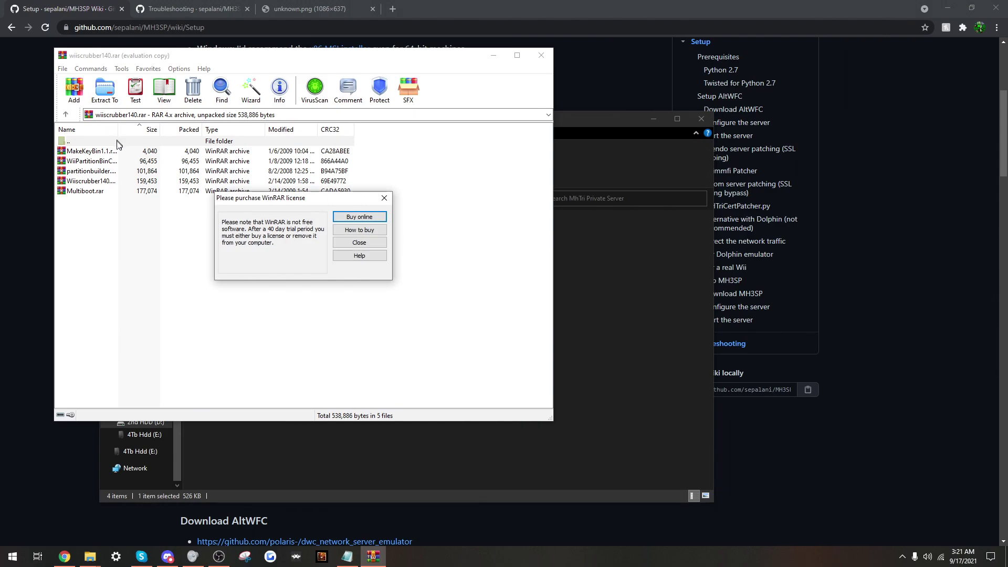
left_click(384, 198)
left_click(135, 157)
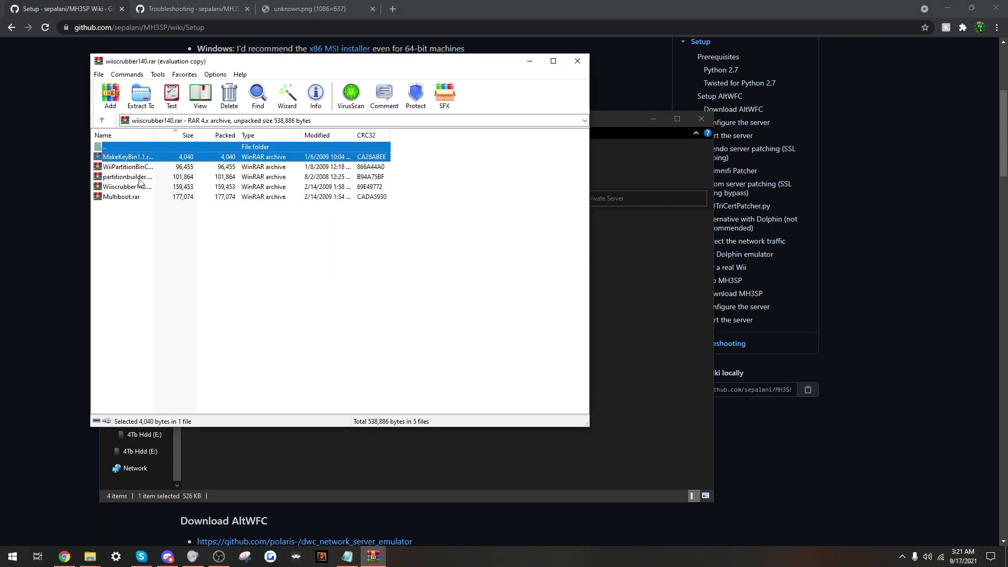
left_click(136, 187, "ctrl")
left_click_drag(134, 189, 622, 350)
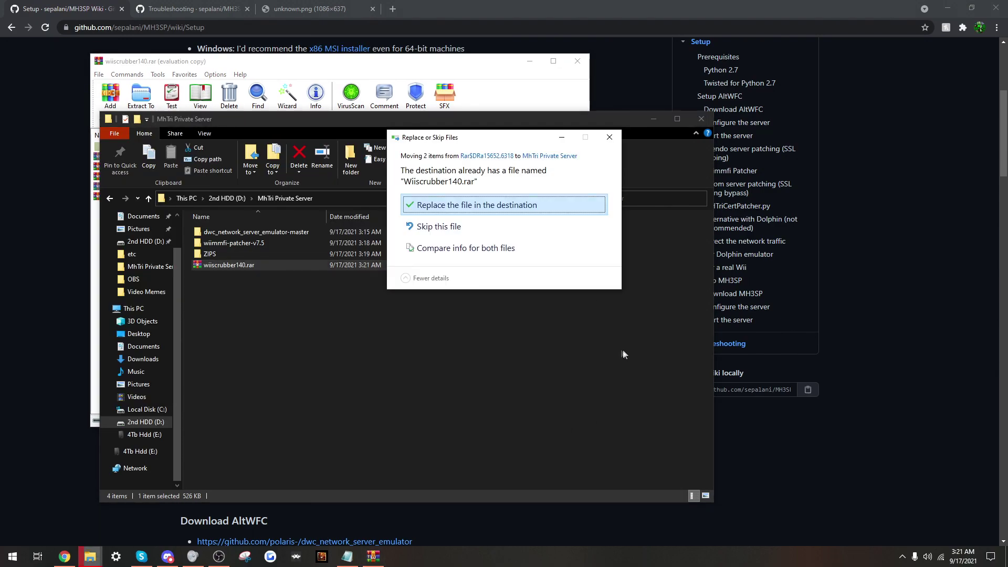
left_click(482, 210)
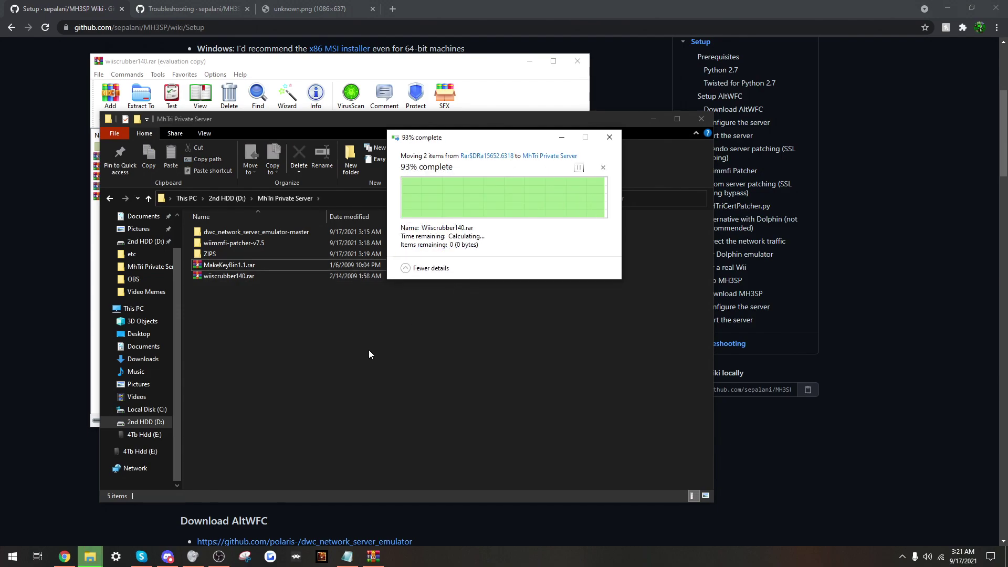
left_click(578, 61)
Extract both inner archives here to get MakeKeyBin.exe and WiiScrubber.exe.
left_click_drag(237, 303, 251, 268)
right_click(250, 272)
left_click(277, 357)
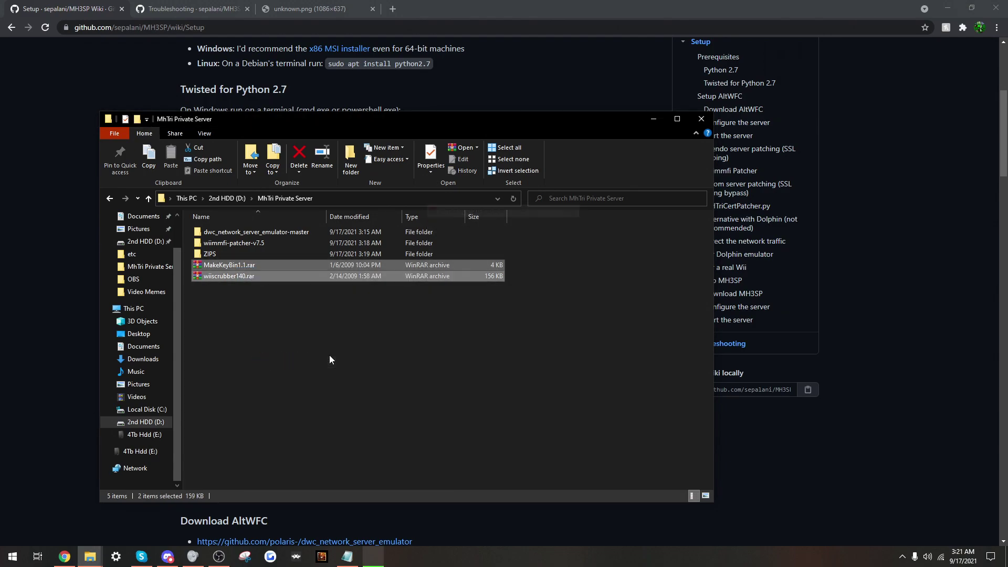
left_click(294, 397)
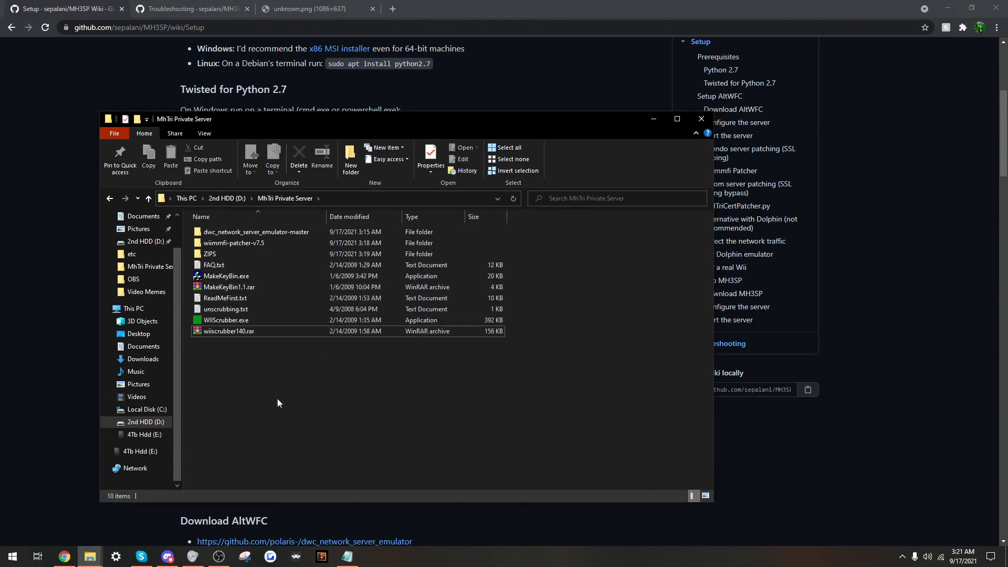
Generate key.bin and kkey.bin in MakeKeyBin from value 42, then start WiiScrubber.
double_click(251, 276)
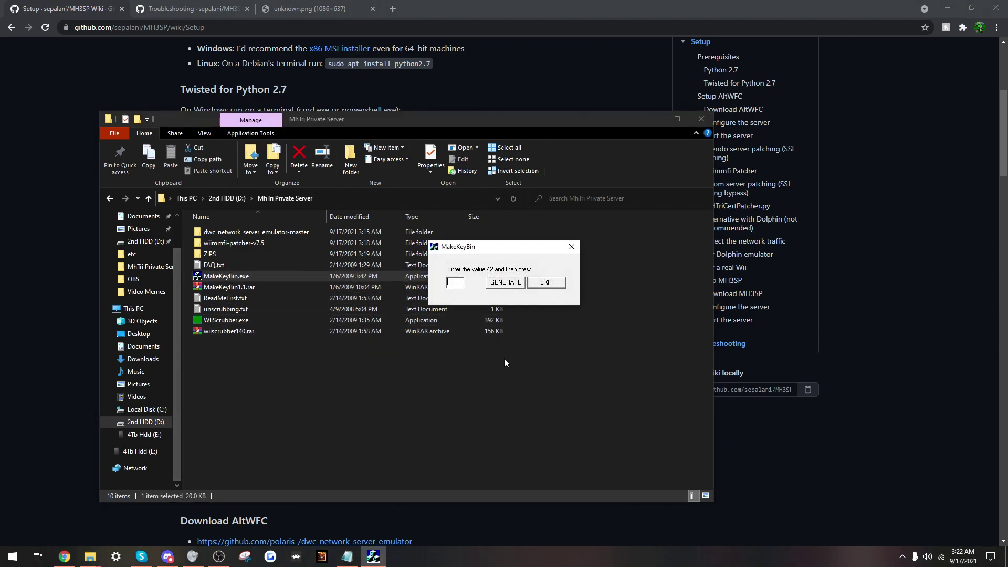
type("42")
left_click(506, 282)
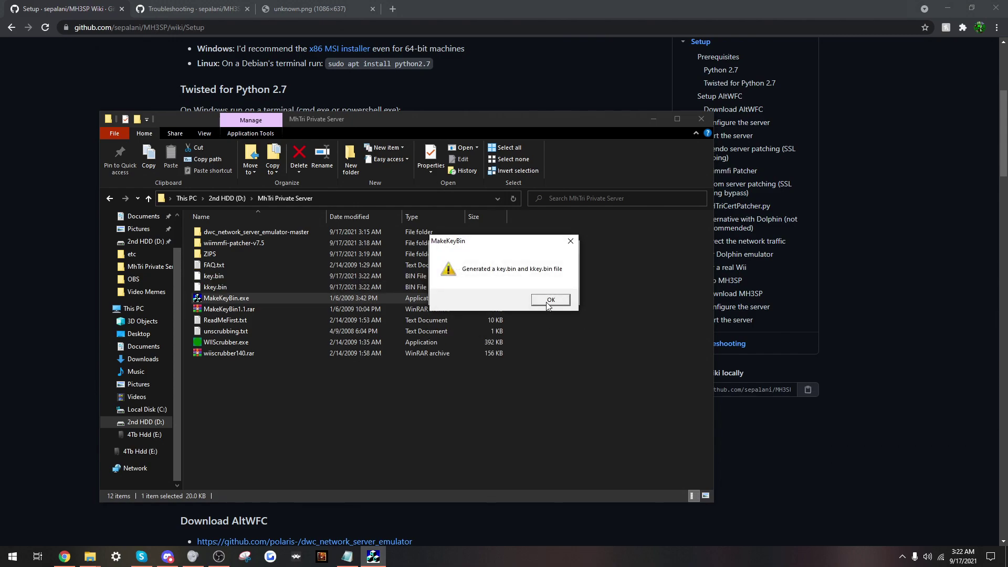
left_click(549, 299)
left_click(546, 282)
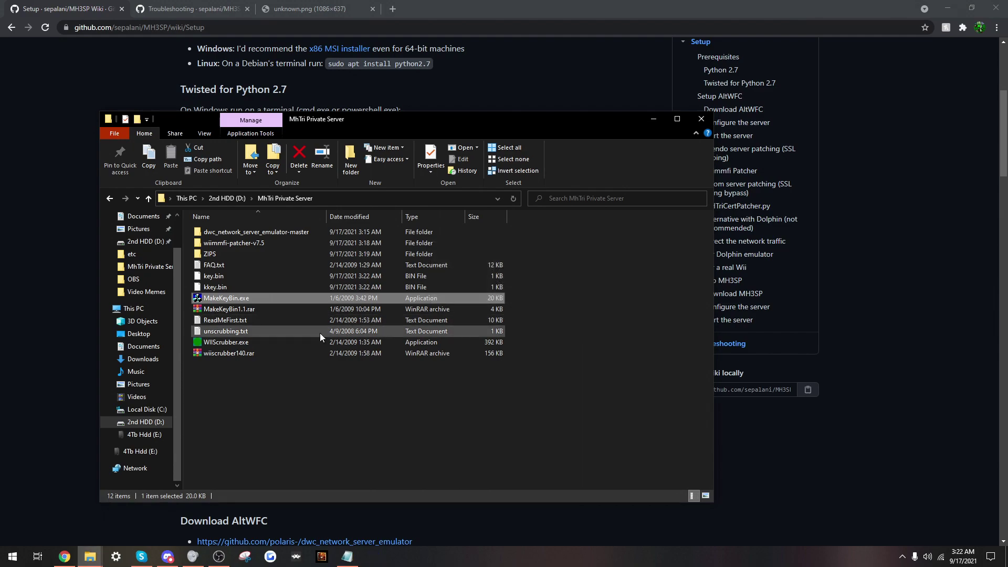
double_click(242, 343)
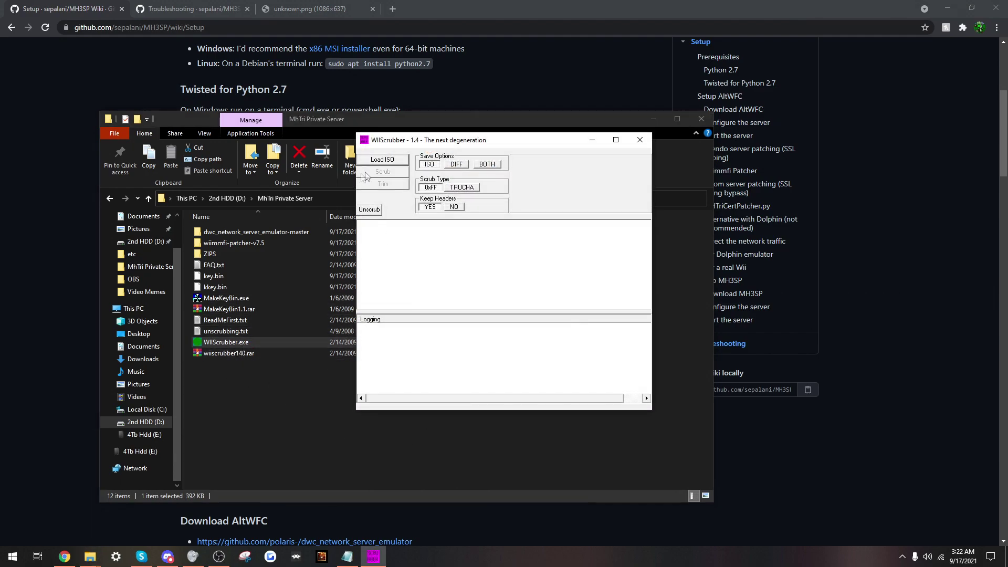
Arrange the WiiScrubber and wiimmfi-images windows side by side.
left_click_drag(412, 141, 467, 146)
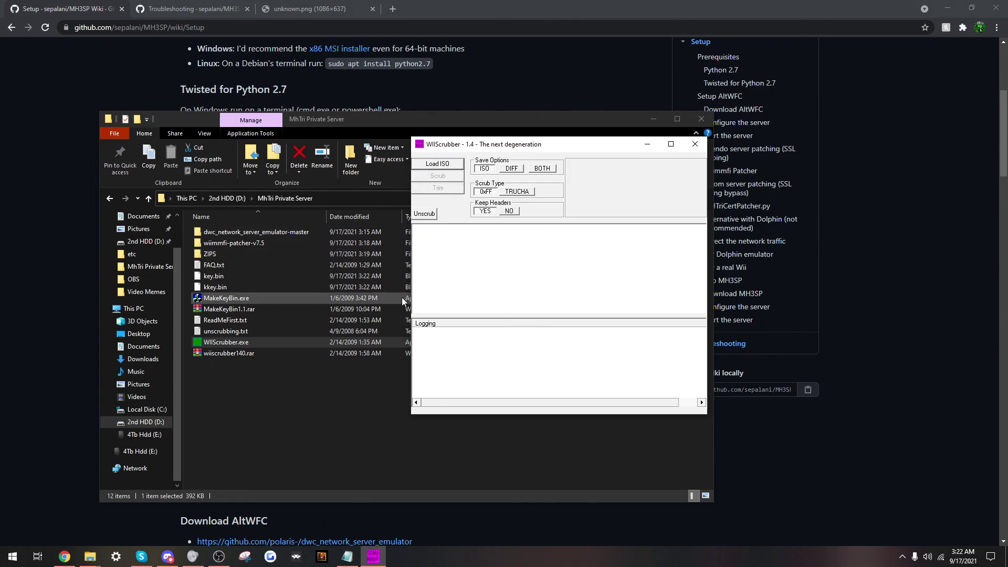
left_click(90, 557)
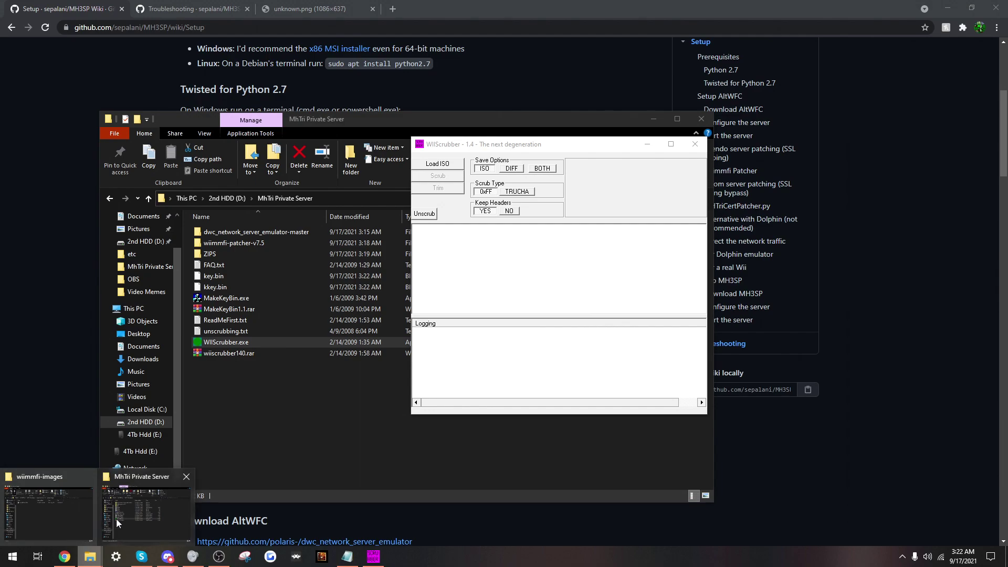
left_click(117, 519)
left_click(90, 558)
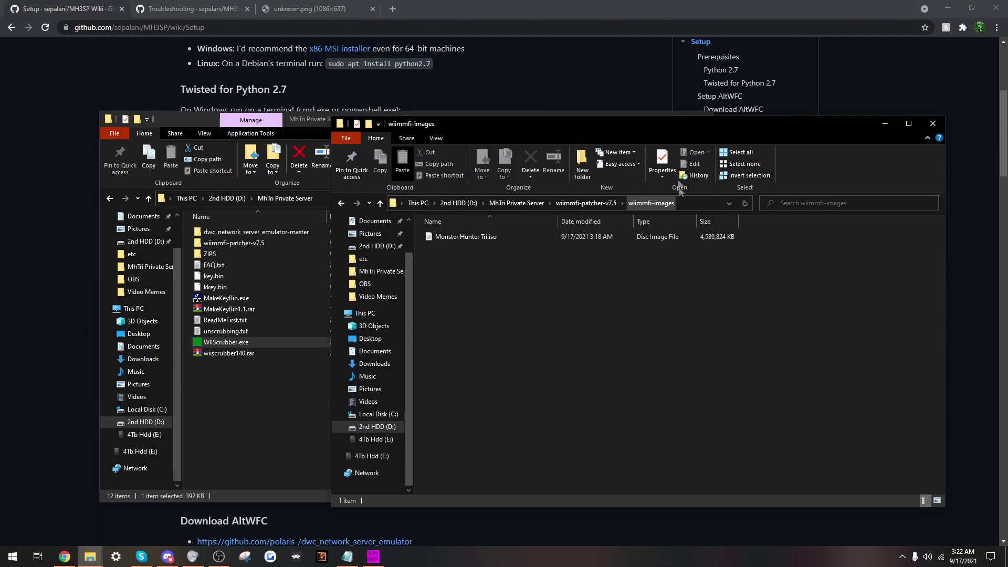
left_click_drag(486, 138, 218, 143)
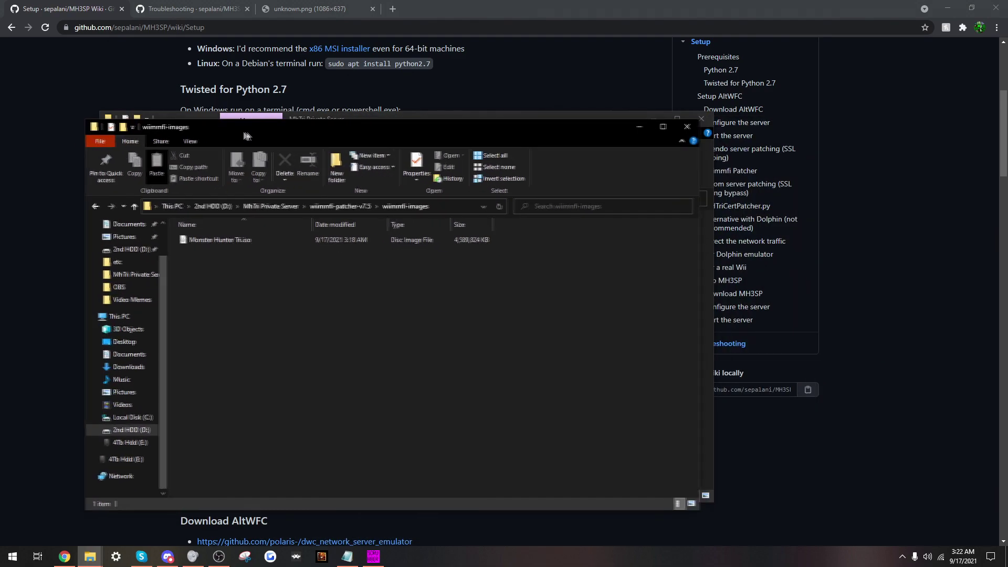
left_click(373, 557)
Load Monster Hunter Tri.iso from D:\MhTri Private Server\wiimmfi-patcher-v7.5\wiimmfi-images.
left_click(442, 167)
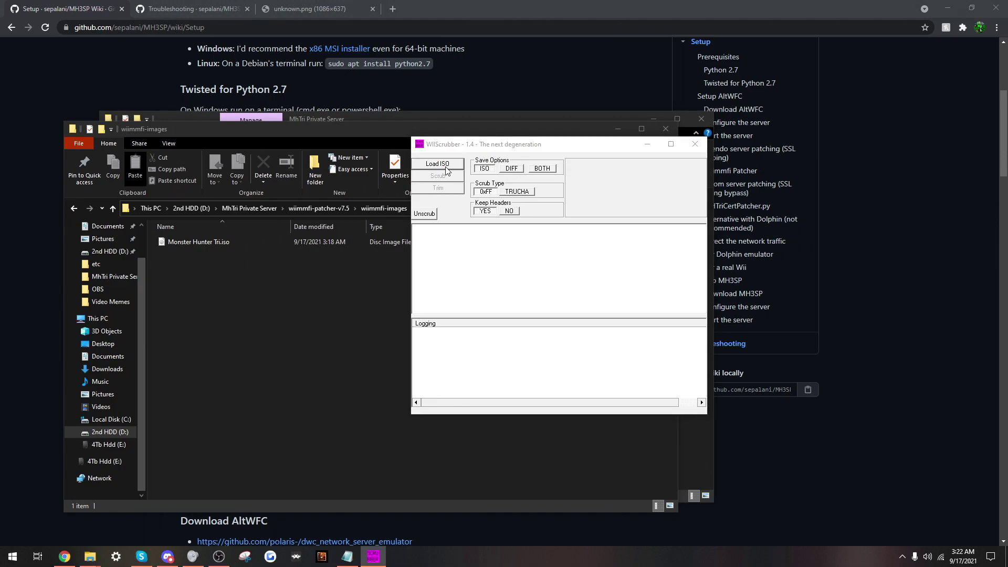
left_click(613, 222)
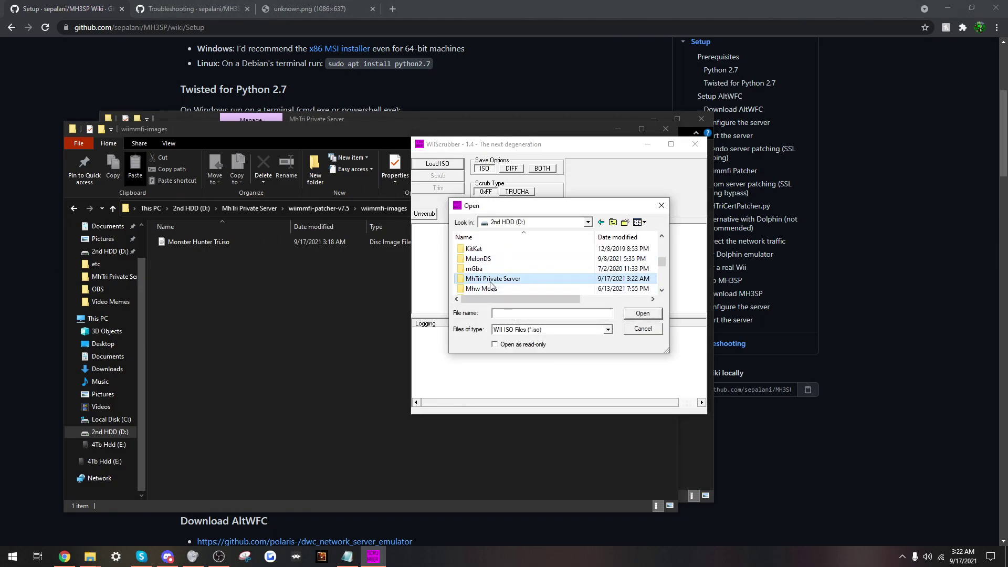
double_click(491, 280)
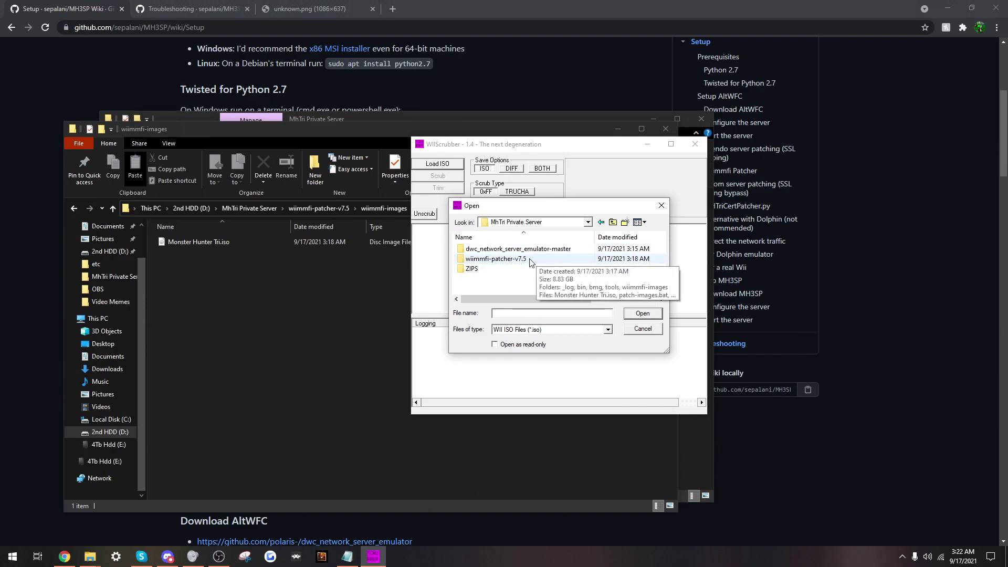
double_click(529, 259)
double_click(496, 288)
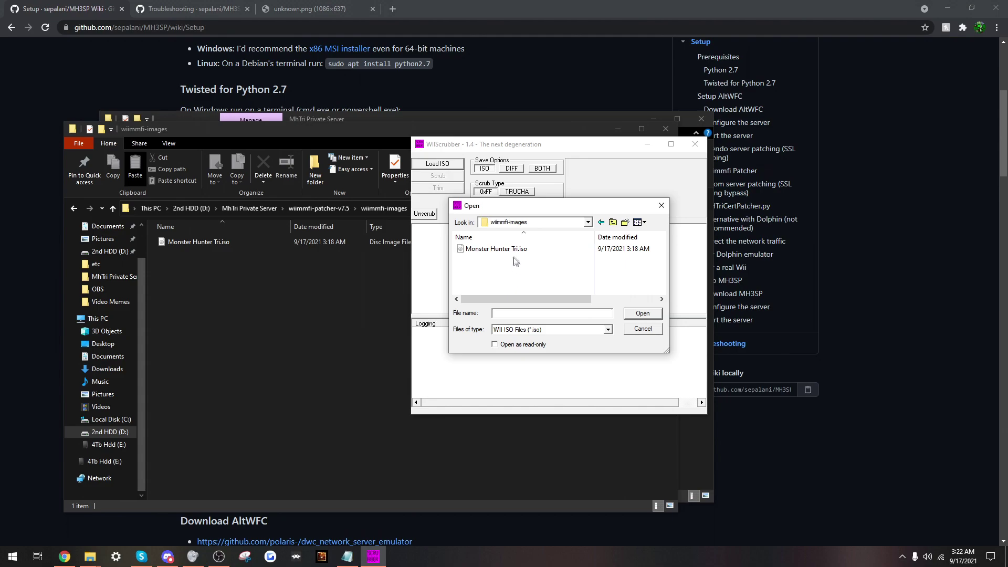
left_click(513, 250)
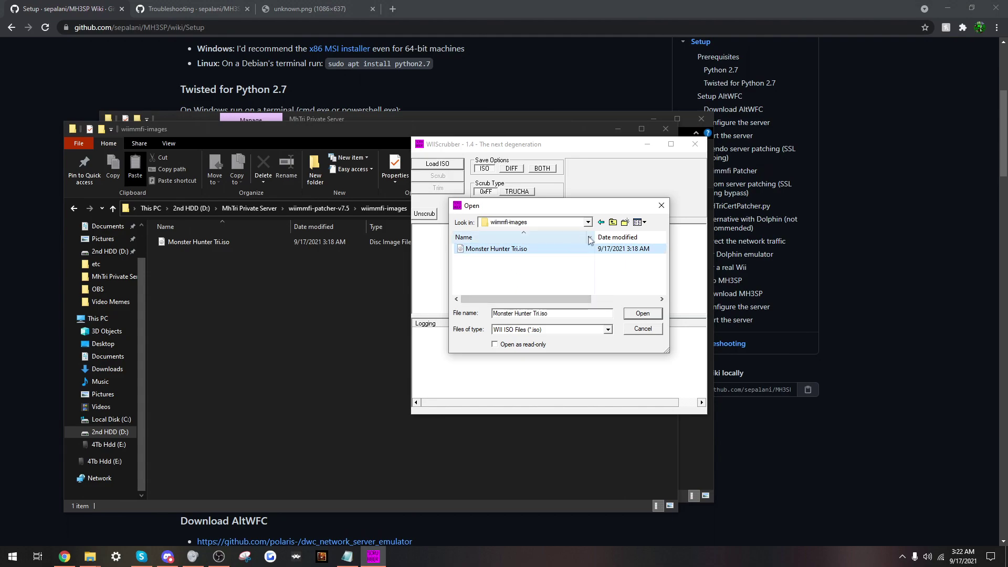
left_click(601, 222)
scroll(486, 287, "down", 1)
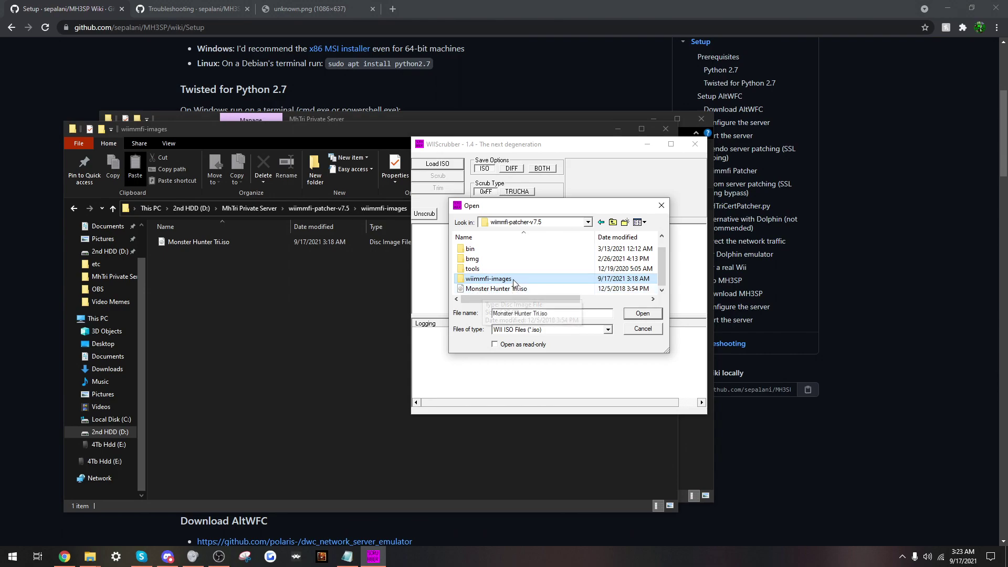
double_click(486, 279)
left_click(496, 249)
left_click(643, 314)
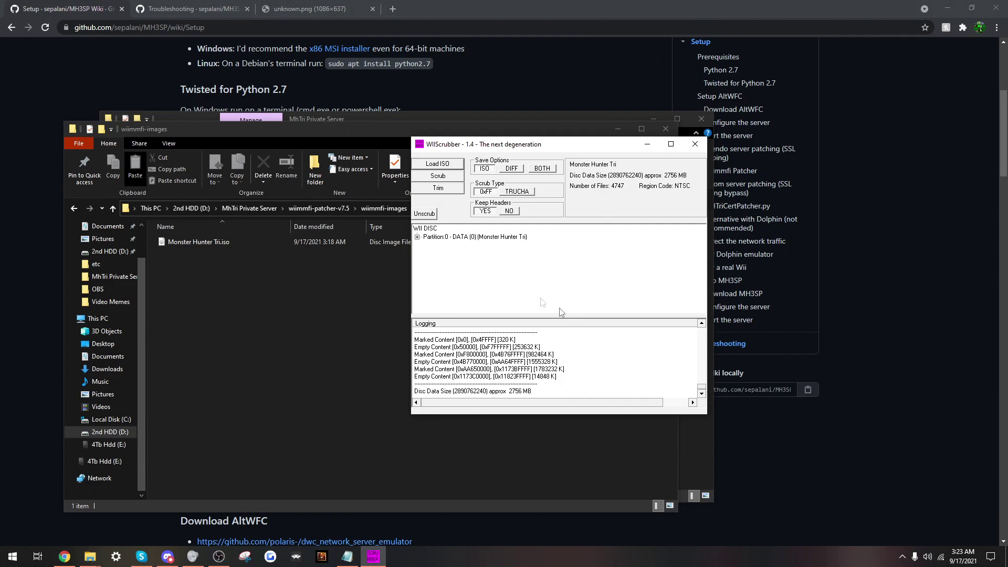
Expand Partition:0 to reveal main.dol, start extracting it to MhTri Private Server, then cancel.
left_click(417, 236)
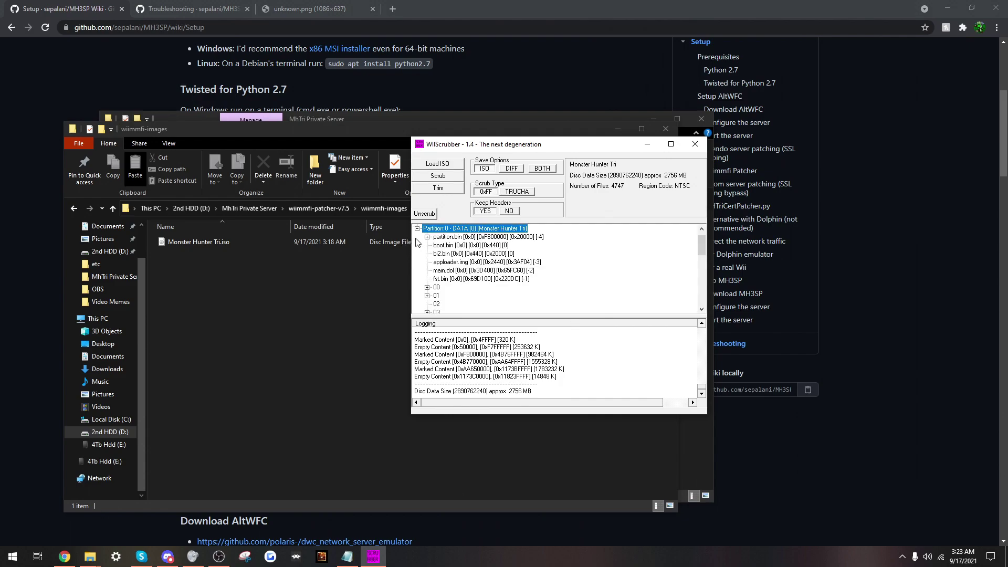
left_click(439, 270)
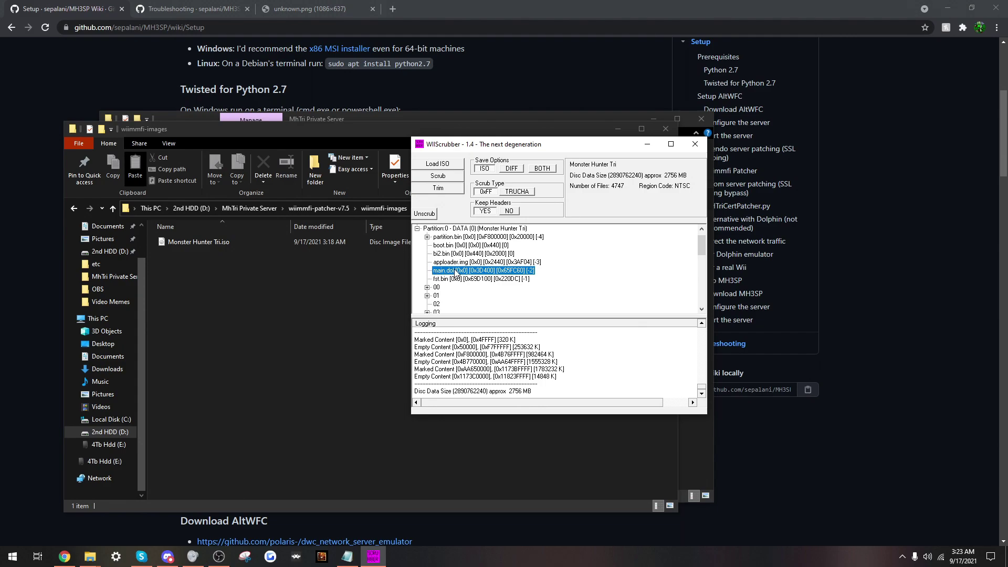
right_click(456, 271)
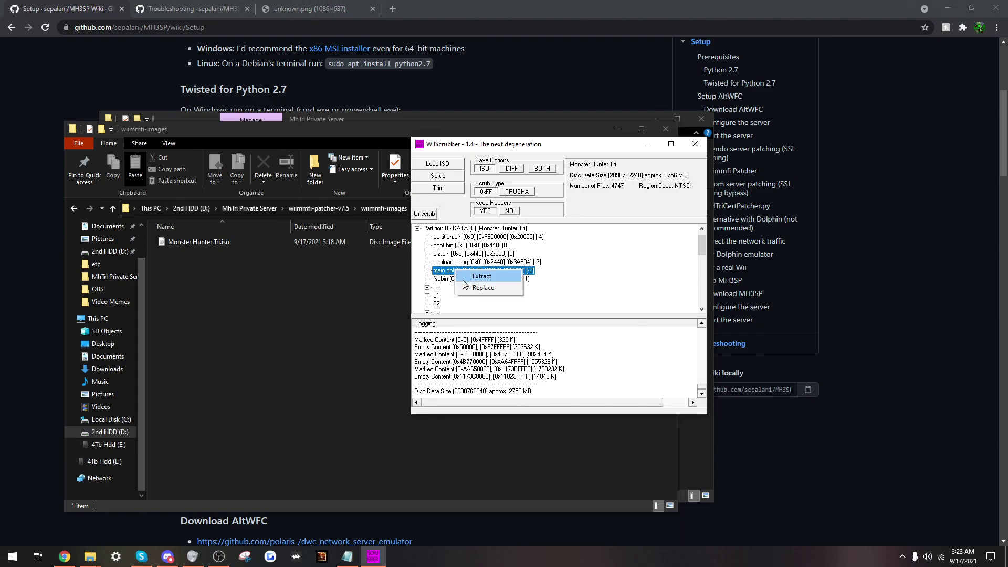
left_click(462, 279)
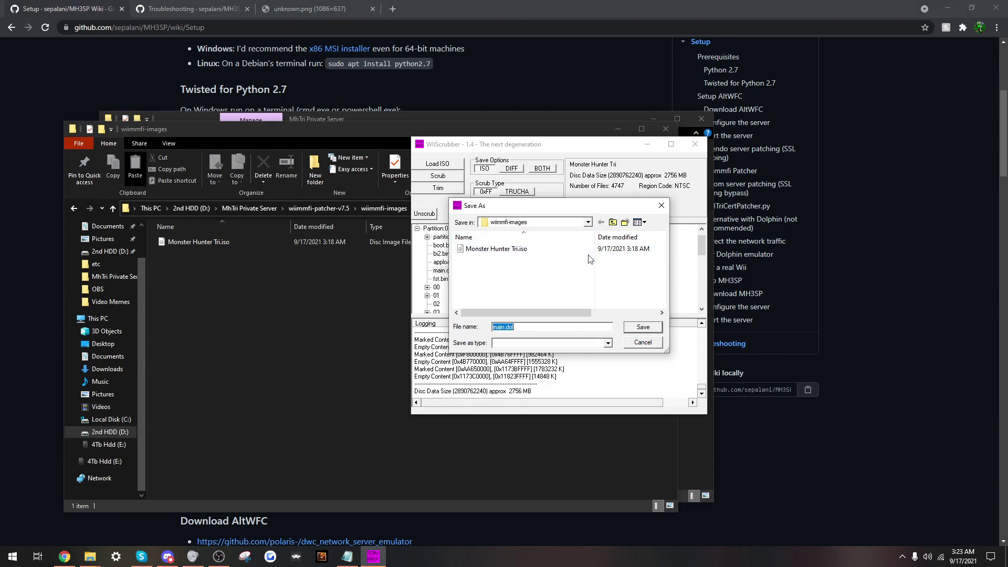
left_click(589, 223)
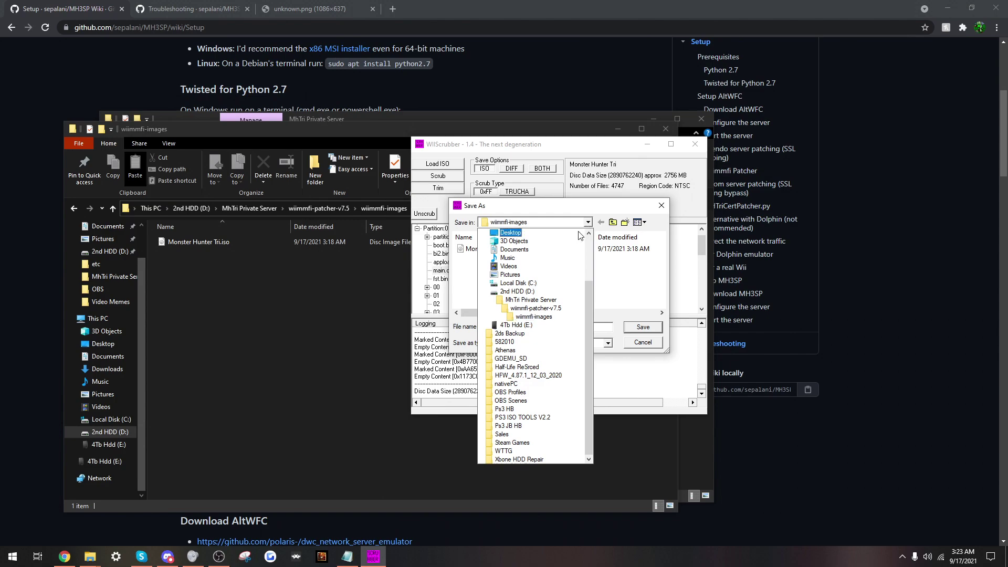
left_click(531, 299)
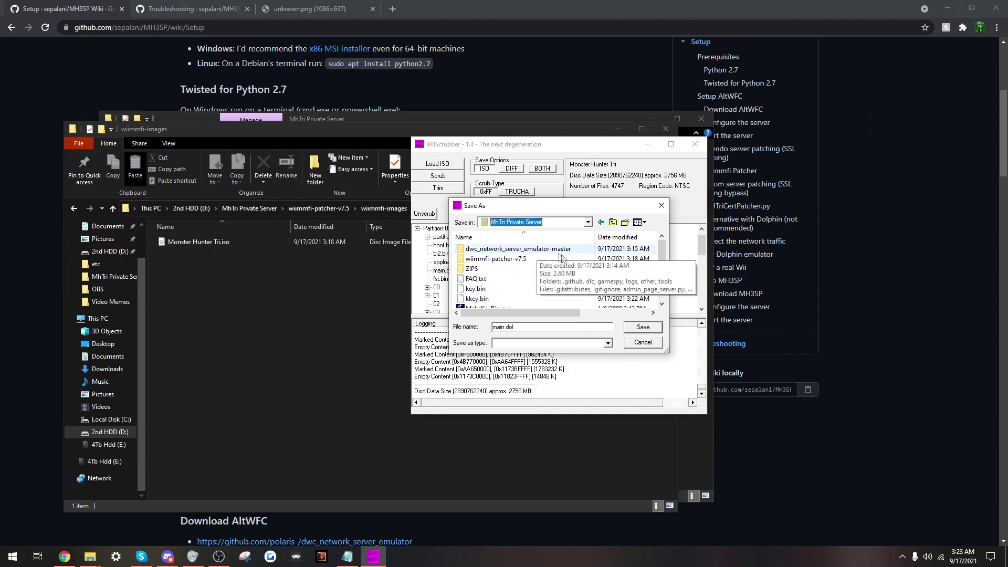
left_click(642, 343)
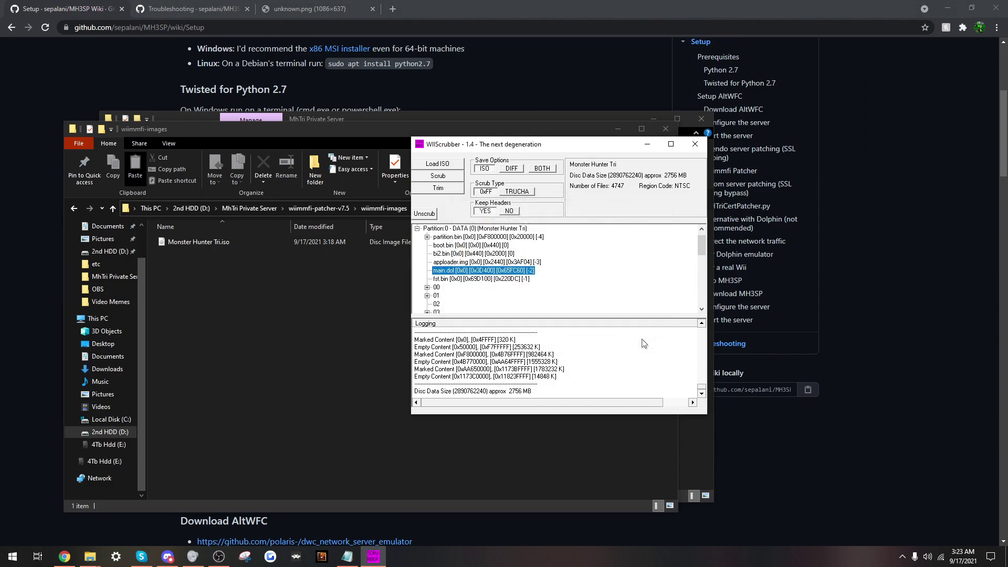
left_click(286, 136)
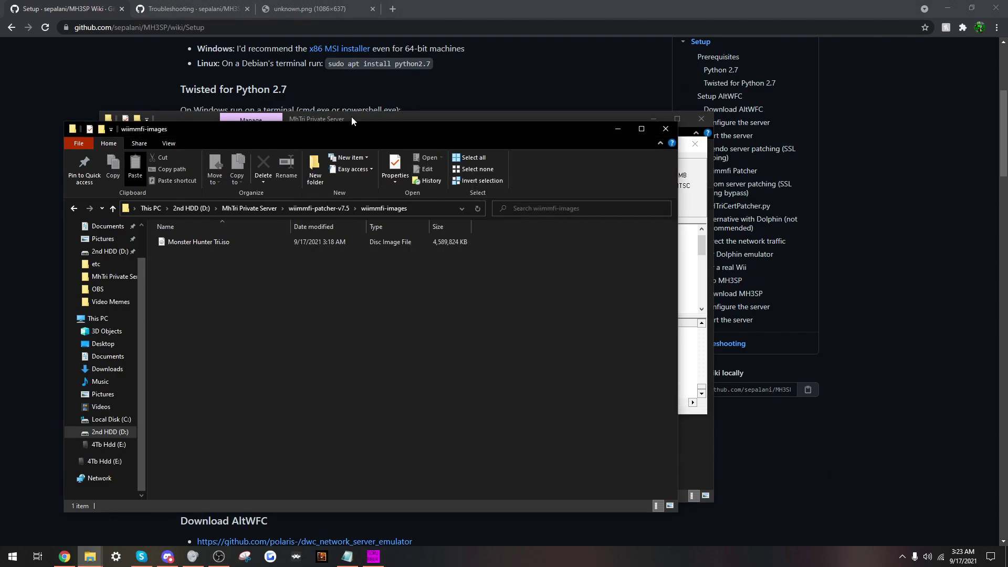
Move MH3SP-master.zip from ZIPS into MhTri Private Server and extract it there.
left_click(351, 119)
double_click(248, 252)
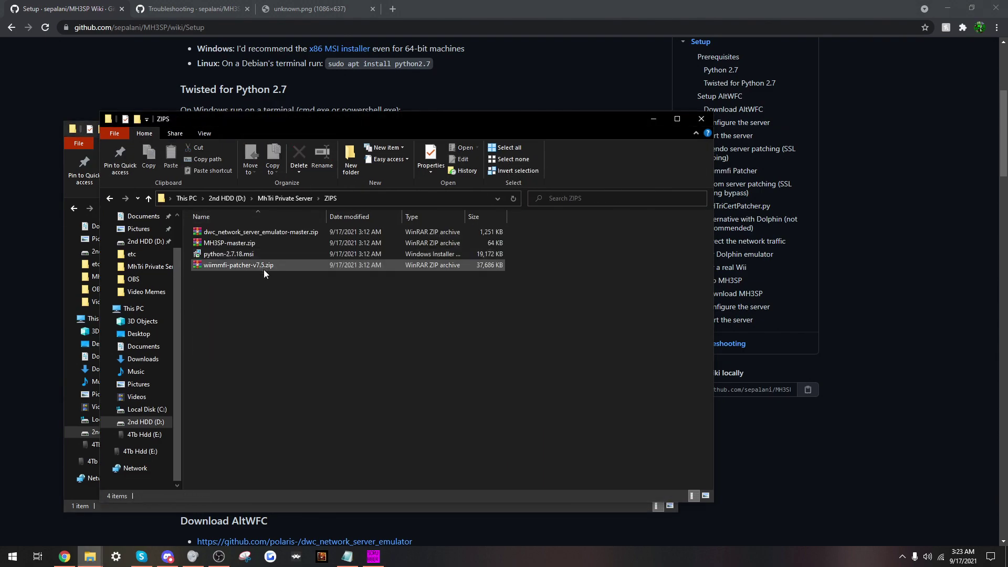
right_click(248, 242)
left_click(280, 383)
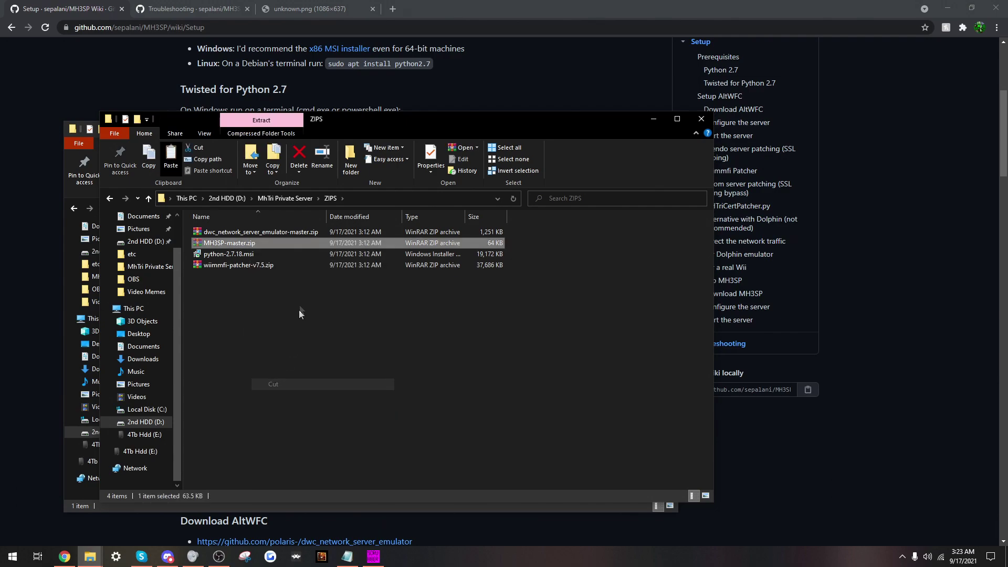
left_click(285, 199)
right_click(226, 410)
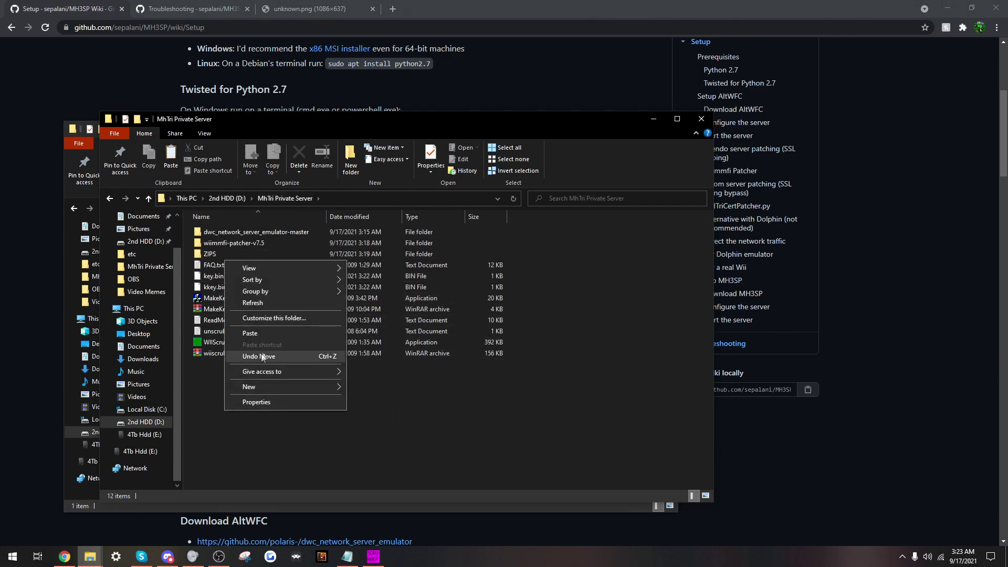
left_click(250, 333)
right_click(231, 319)
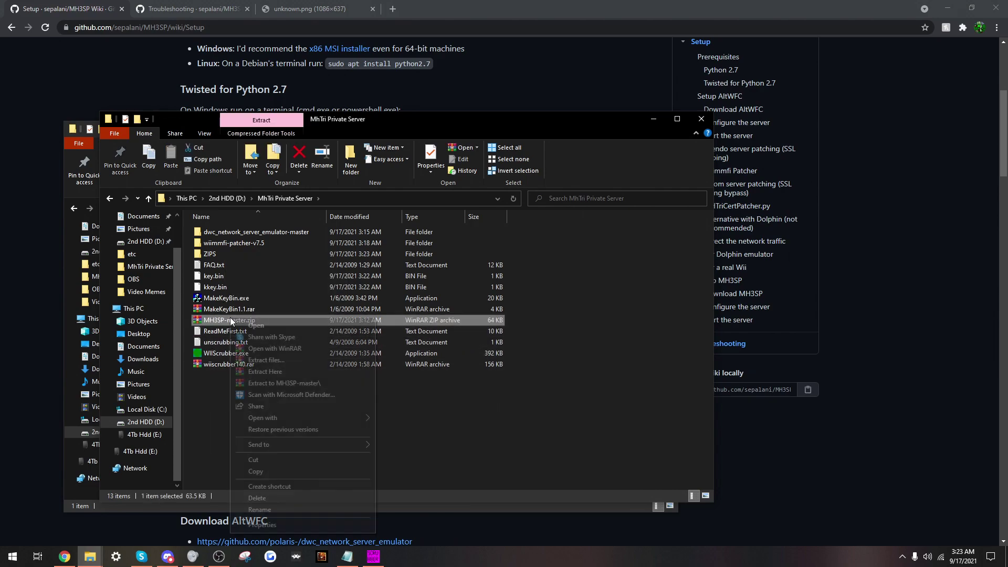
left_click(265, 372)
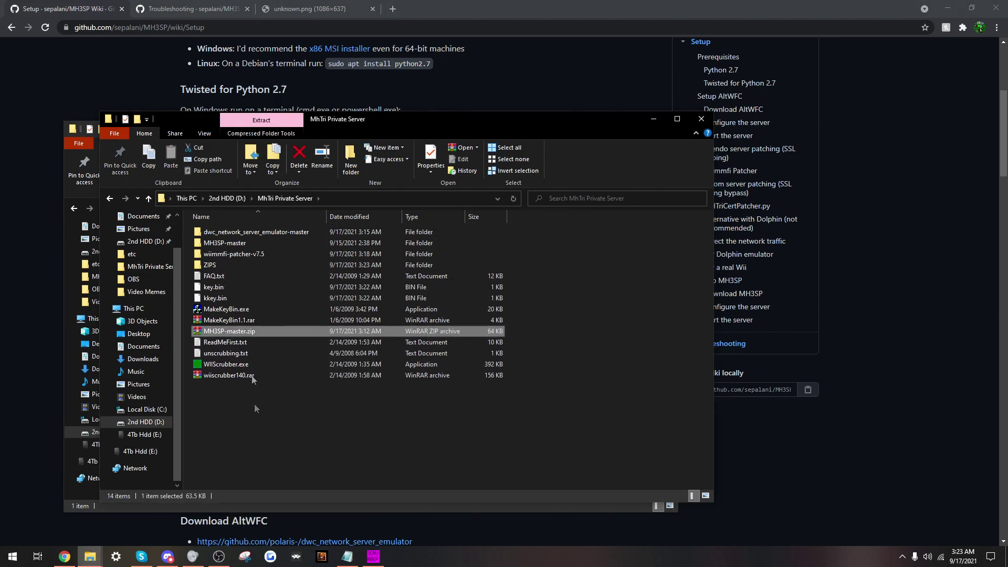
Open MH3SP-master's cert folder, then minimize that window.
double_click(241, 246)
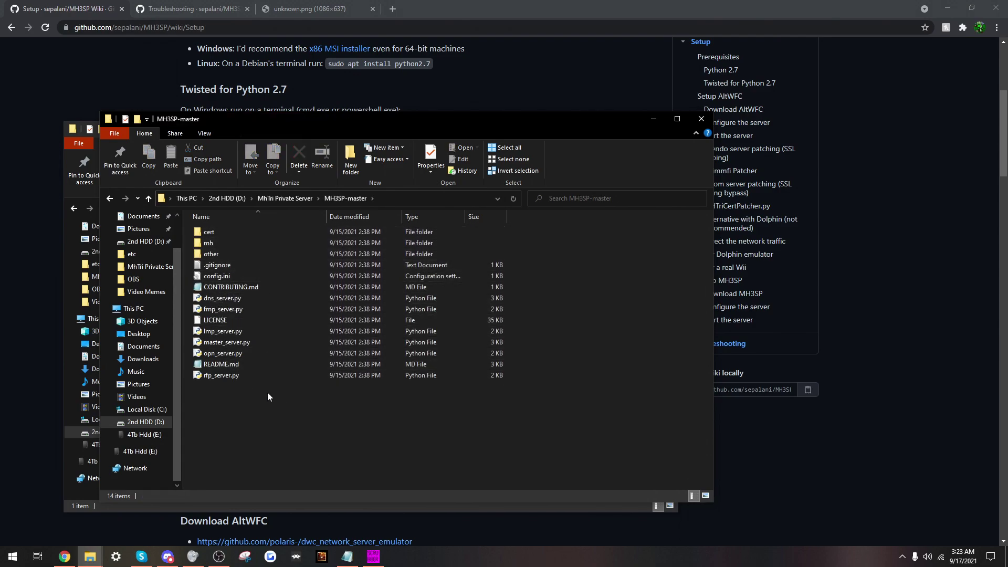
double_click(241, 232)
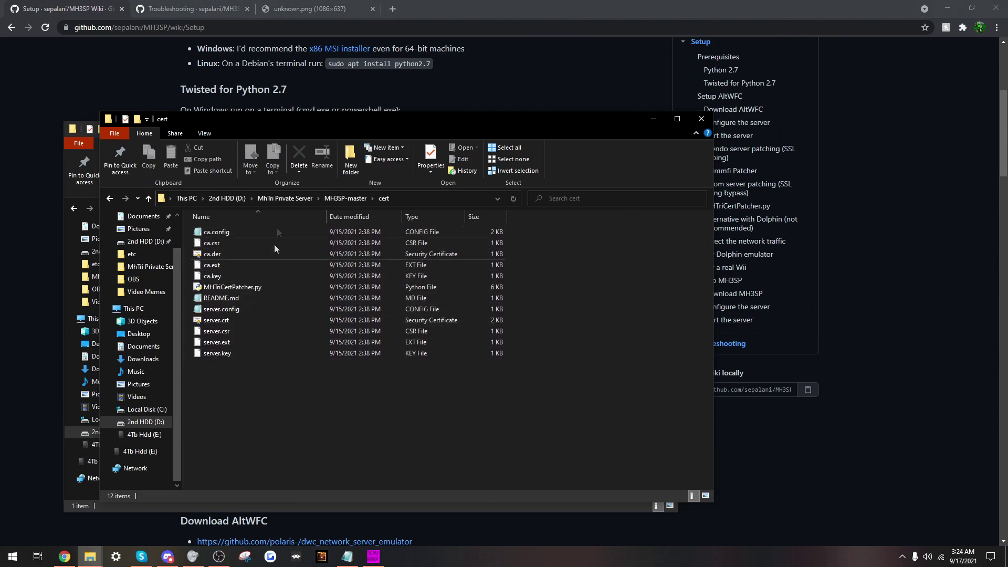
left_click(651, 120)
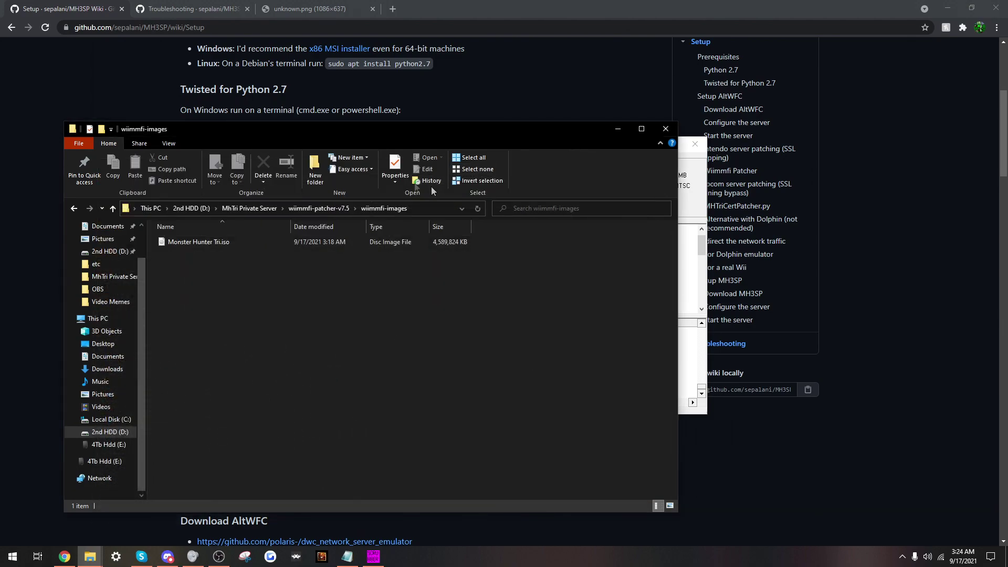
Extract main.dol and save it into MhTri Private Server\MH3SP-master\cert.
left_click(629, 126)
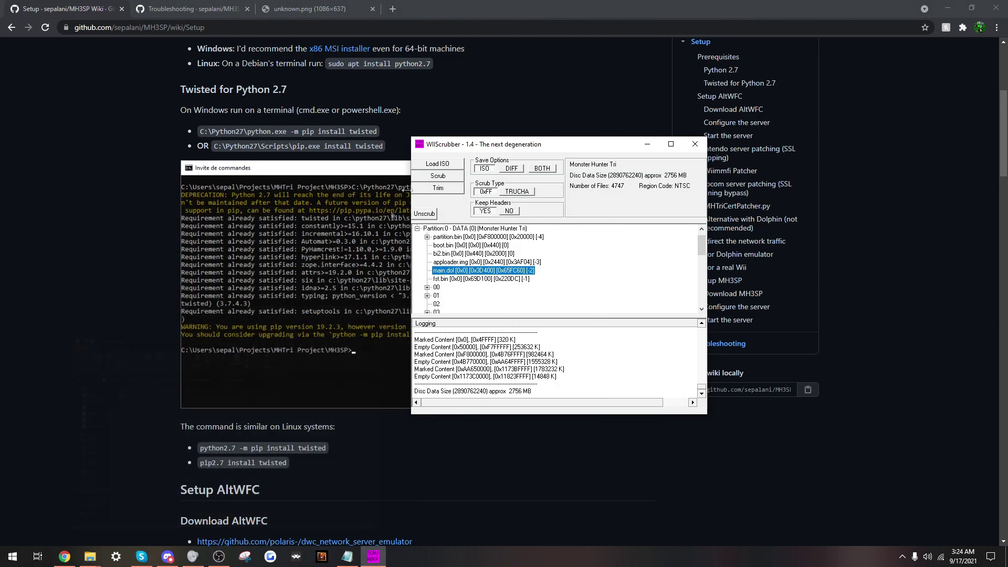
right_click(466, 270)
left_click(494, 282)
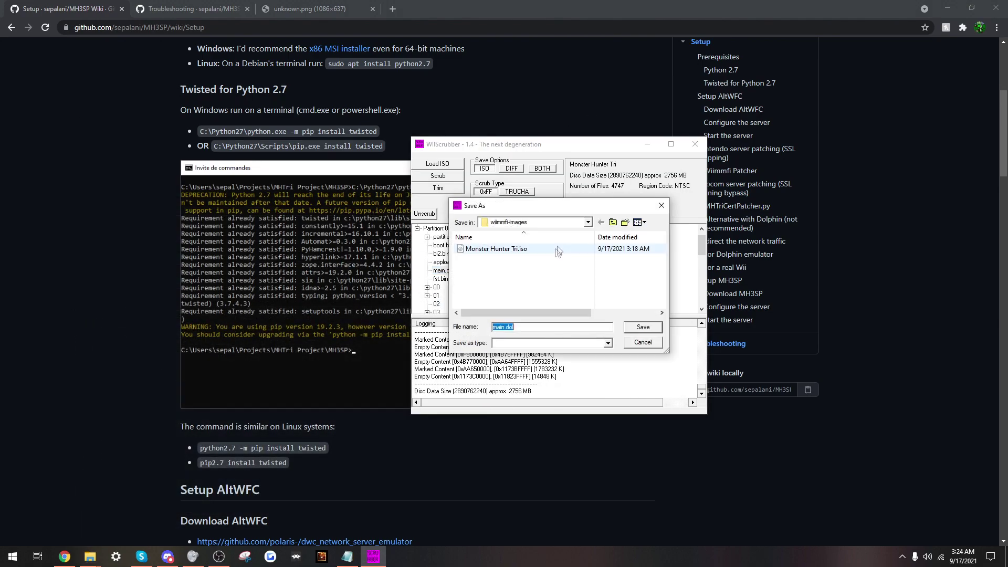
left_click(589, 223)
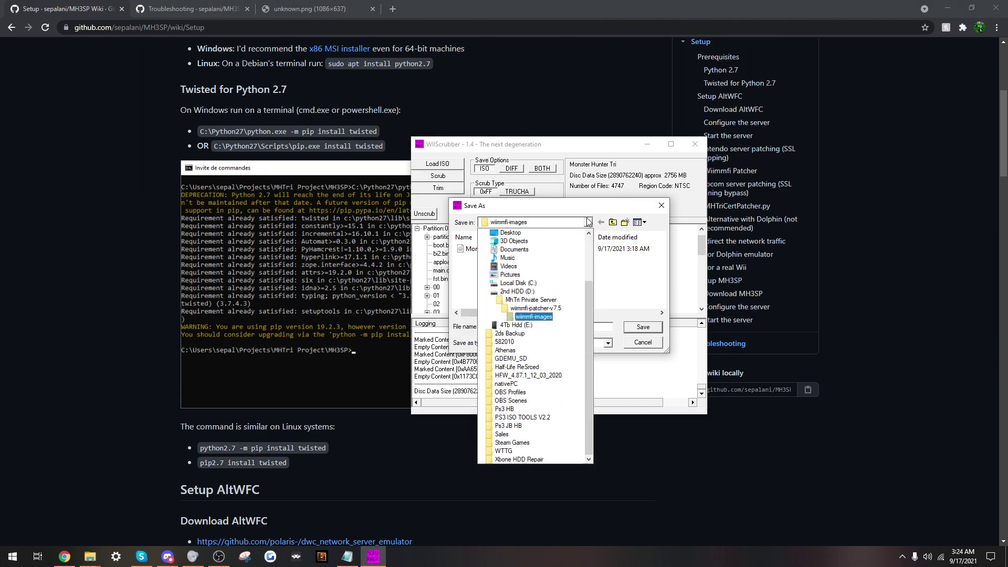
left_click(555, 303)
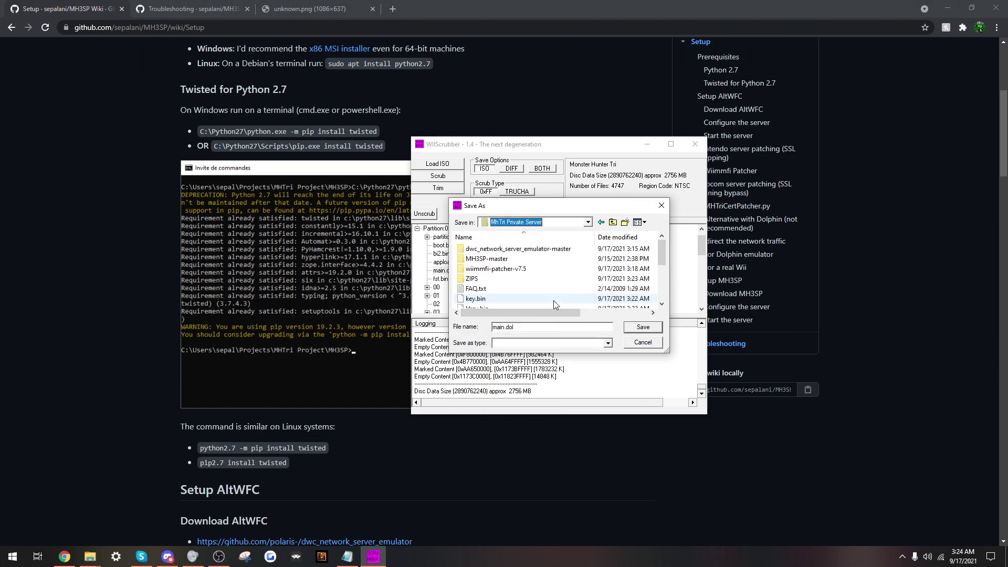
left_click(534, 260)
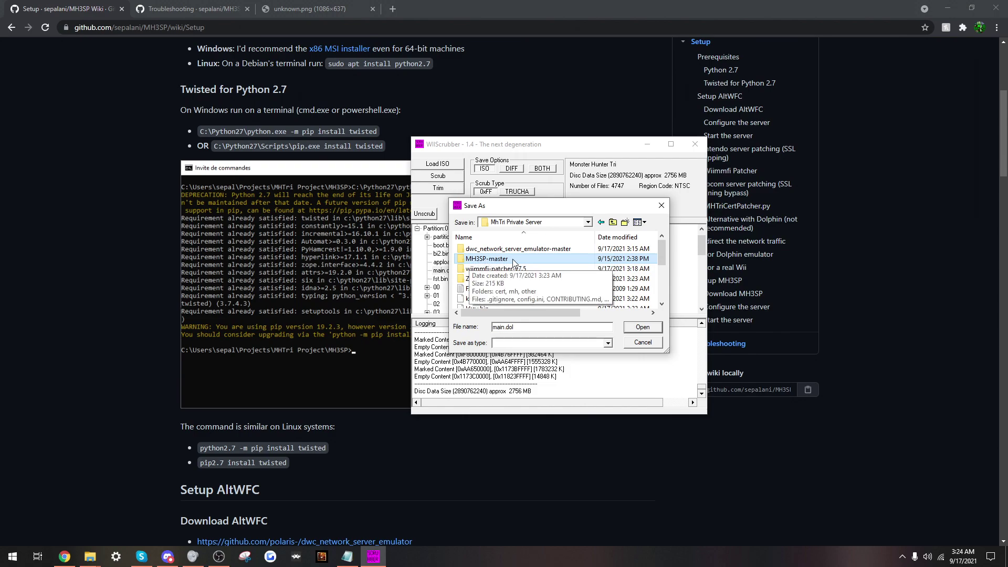
double_click(487, 259)
double_click(543, 249)
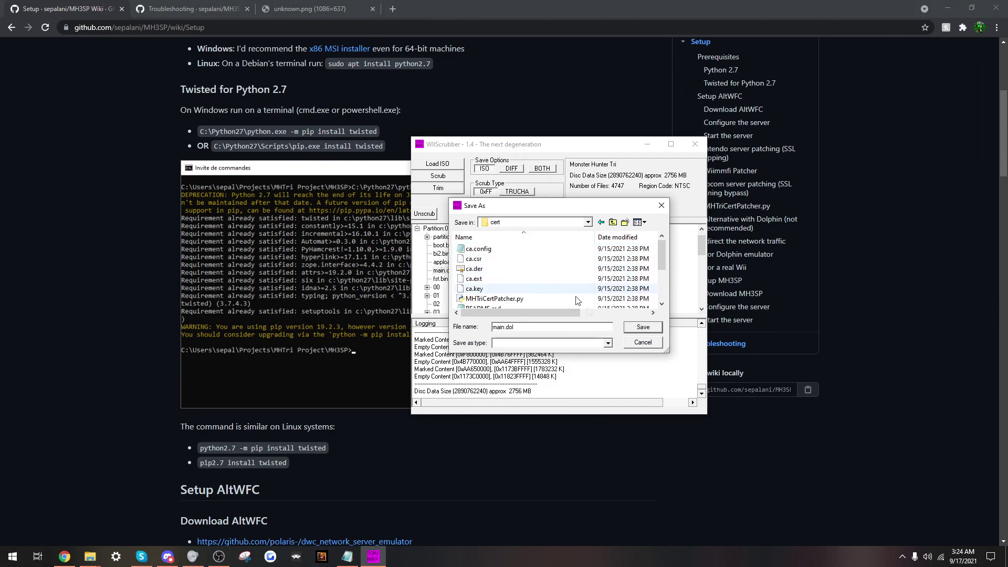
left_click(641, 327)
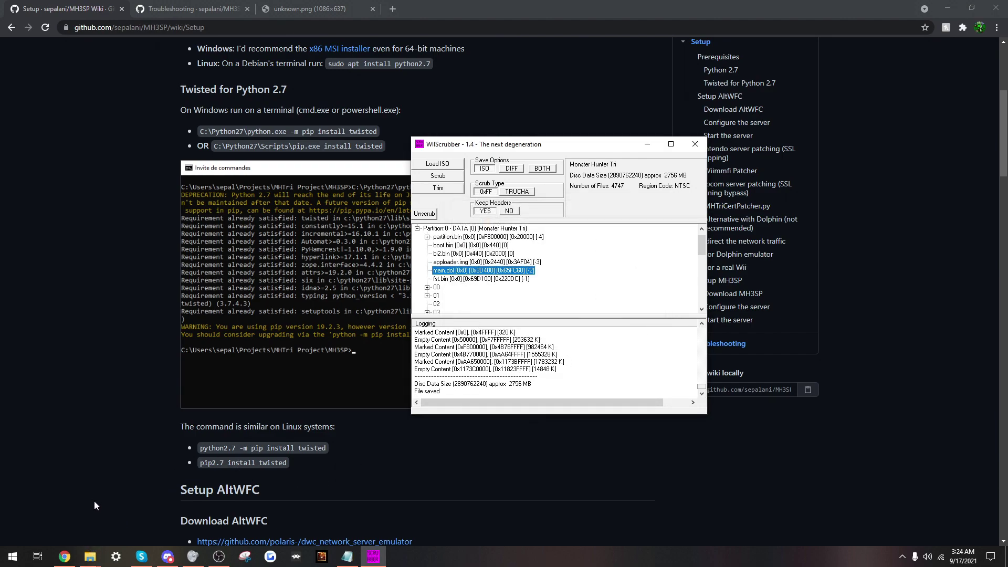
left_click(91, 556)
left_click(146, 505)
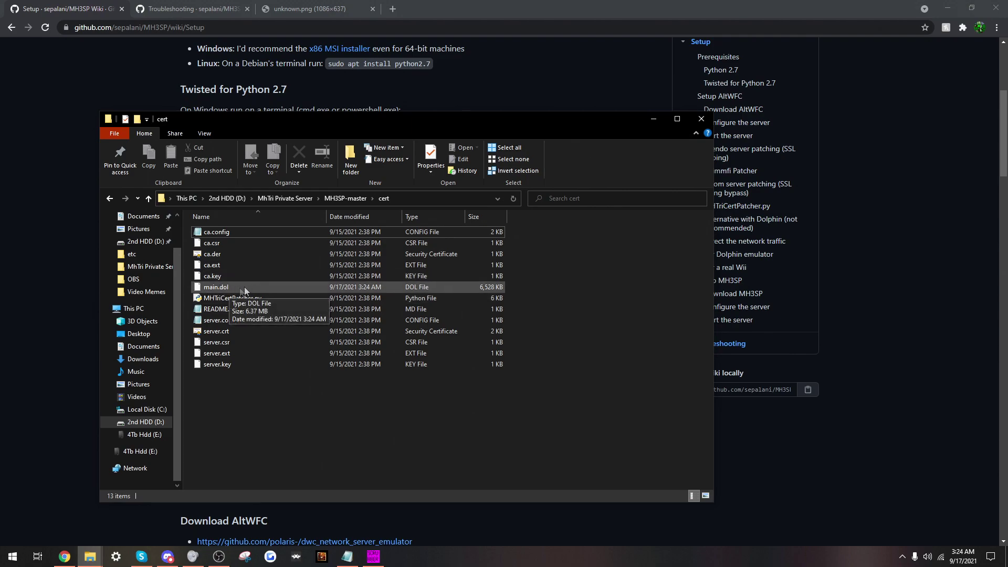
Drag the cert folder window, now holding main.dol, to the right side of the screen.
left_click_drag(321, 126, 462, 114)
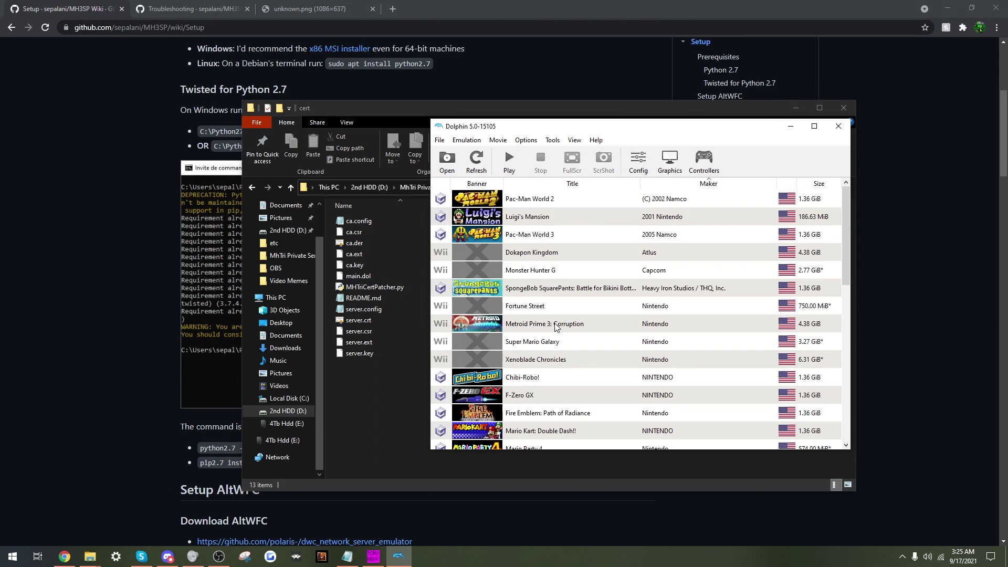
Enable Dolphin's Show Debugging UI, inspect the Network panel, then disable it and close Config.
left_click(647, 166)
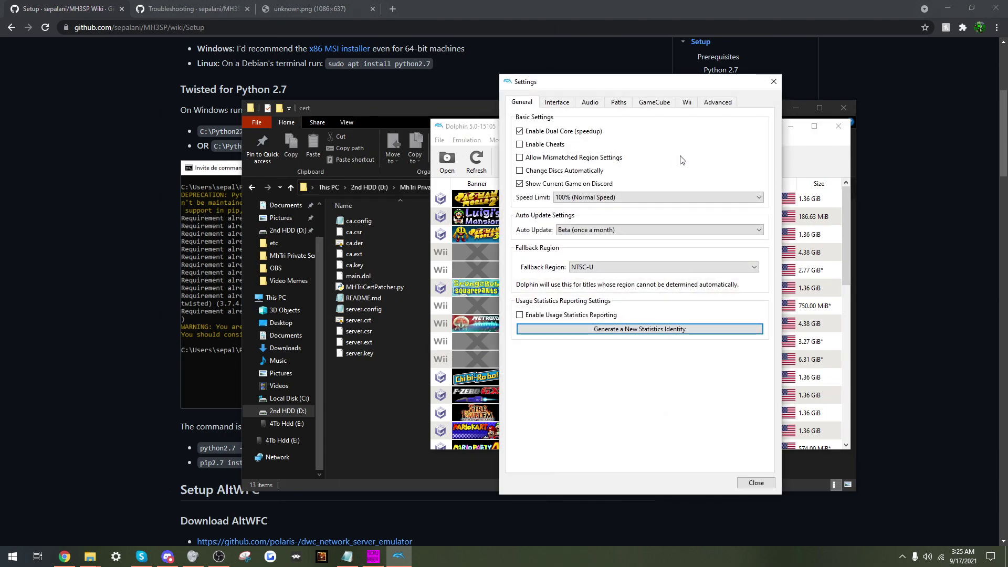
left_click(565, 103)
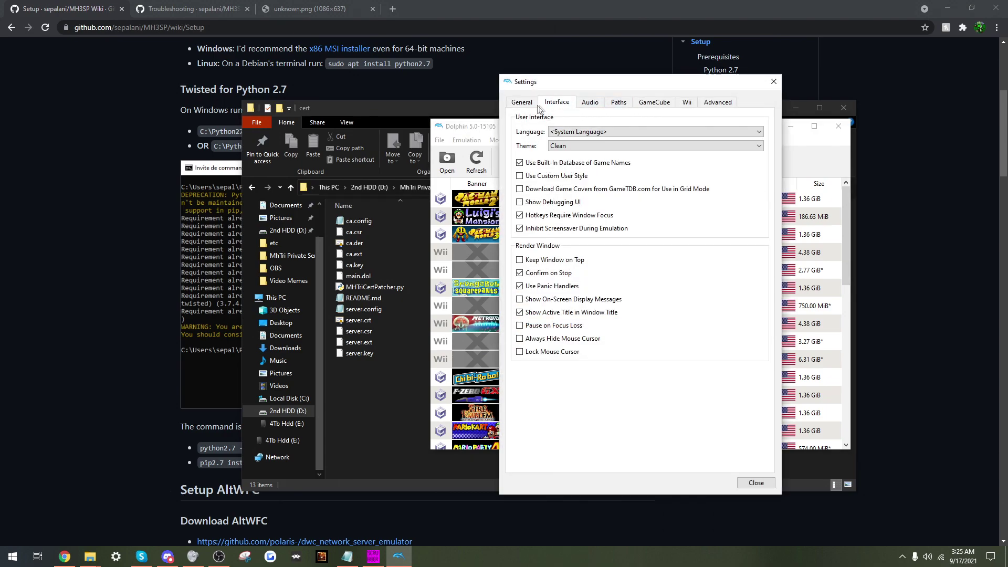
left_click(526, 204)
left_click_drag(575, 88, 690, 84)
left_click(483, 187)
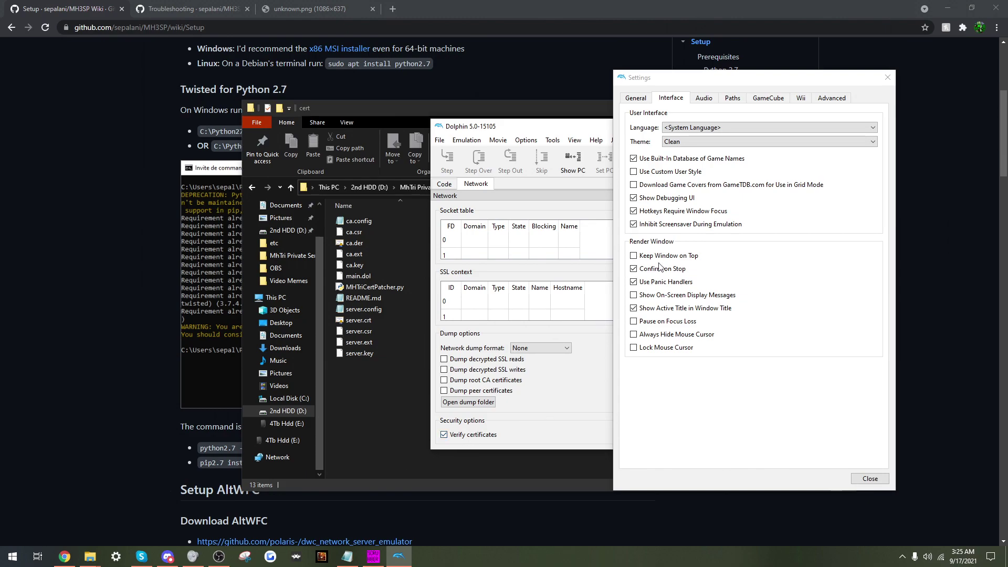
left_click(635, 198)
left_click(634, 197)
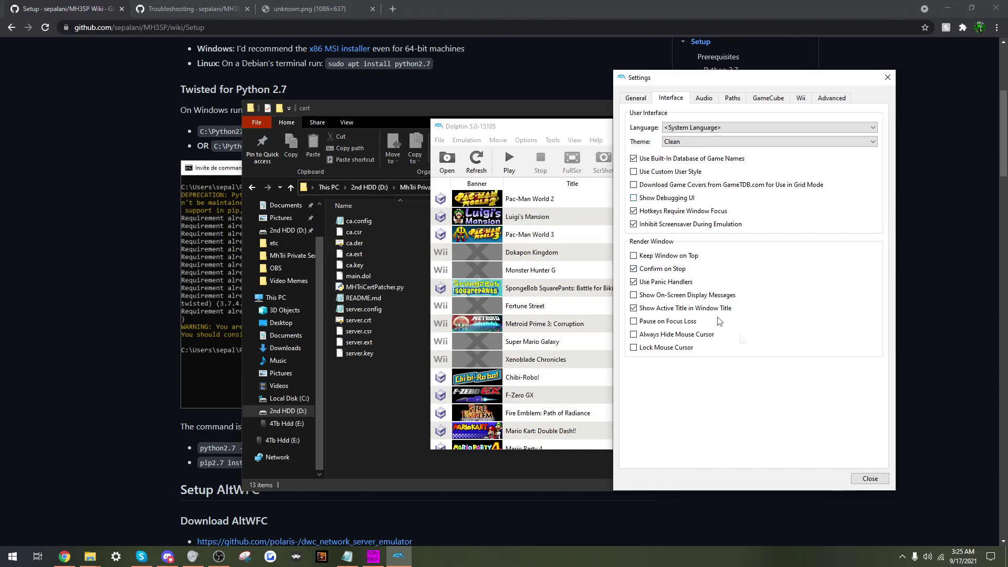
left_click(872, 480)
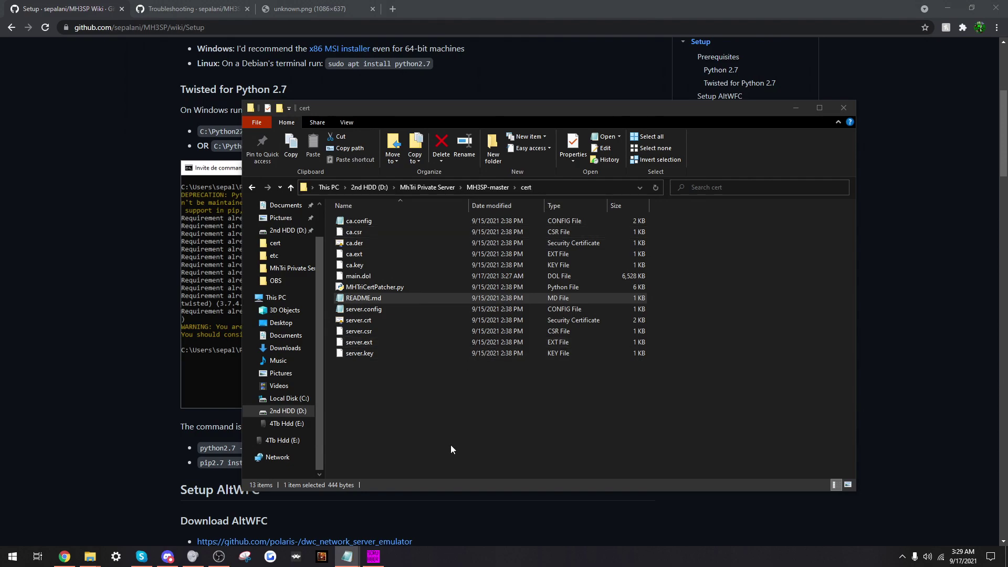
Open a Command Prompt in the cert folder beside the file list, then open README.md.
left_click(550, 190)
left_click(549, 188)
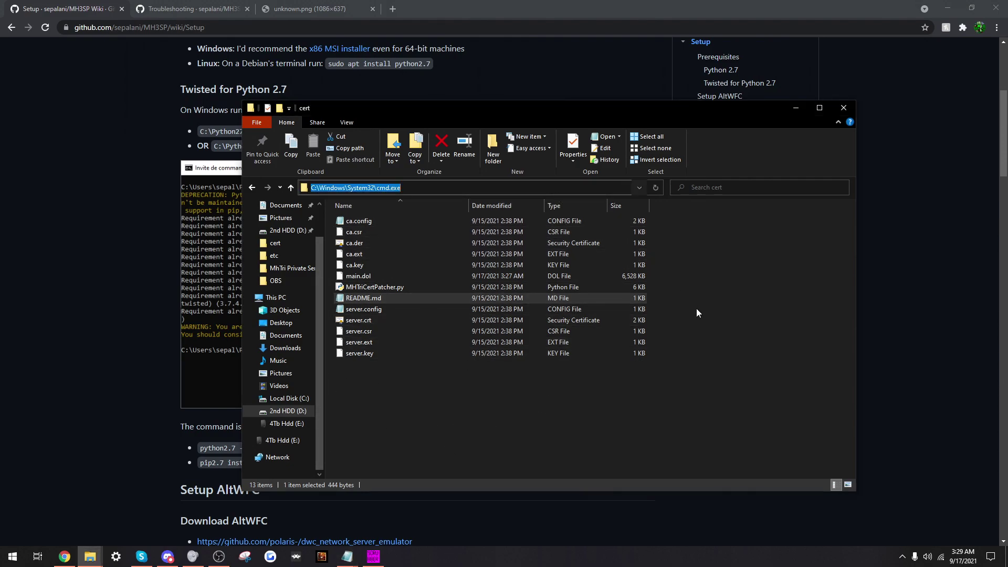
type("cmd")
key("Return")
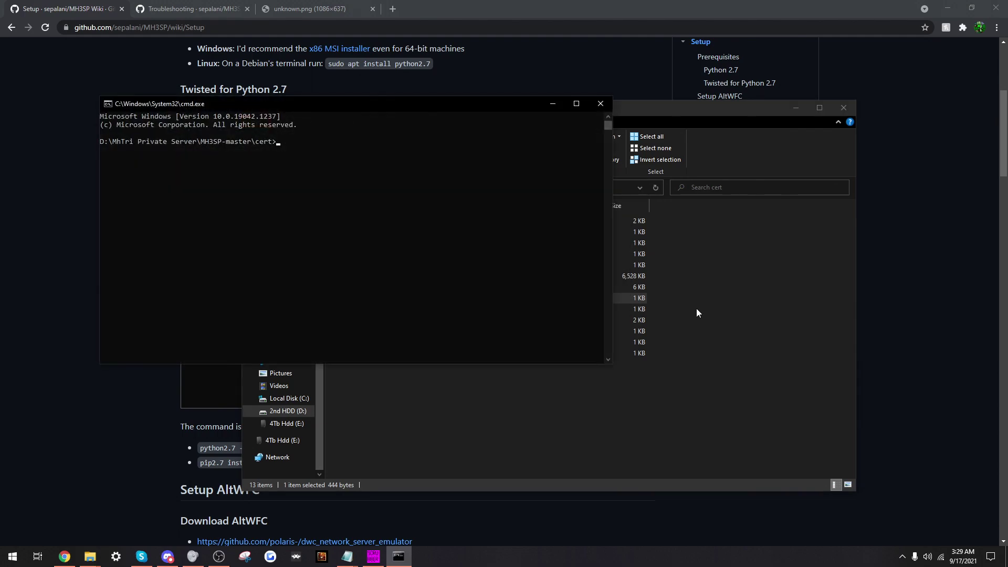
left_click_drag(311, 108, 649, 212)
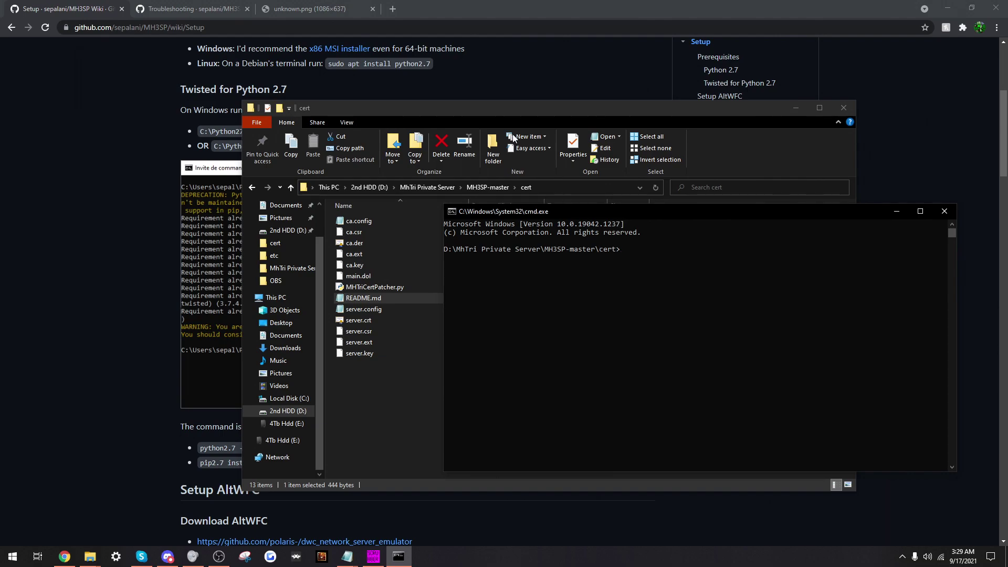
double_click(363, 298)
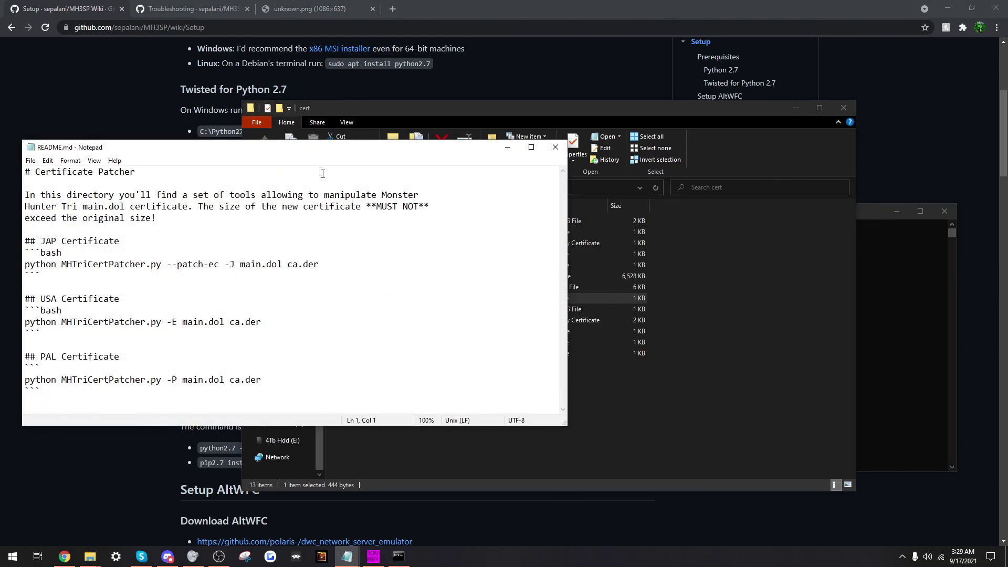
Paste C:\Python27\Python.exe on a new line below the USA Certificate command.
left_click_drag(301, 151, 305, 186)
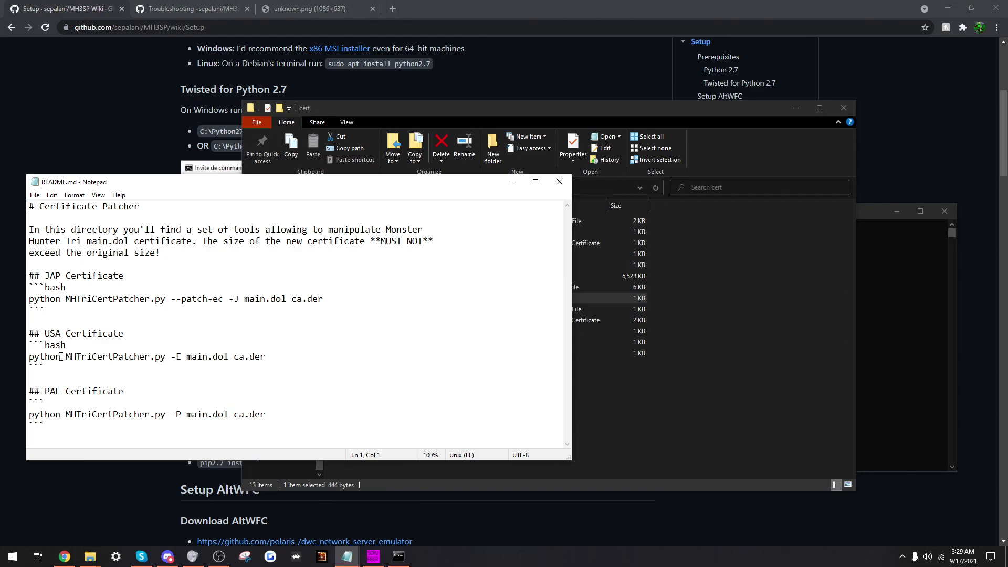
left_click_drag(64, 357, 28, 357)
left_click(272, 357)
key("Return")
key("Return")
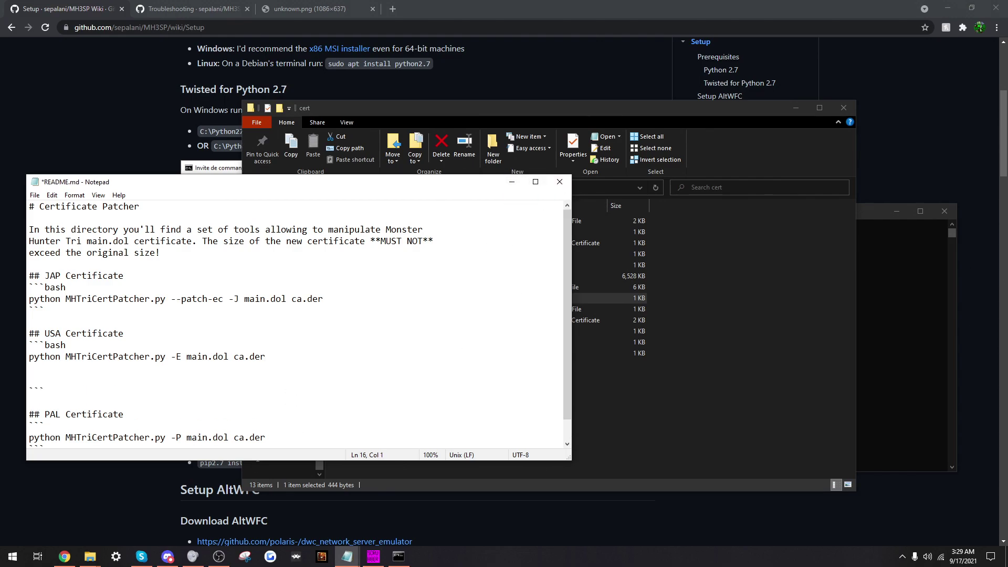
type("C:\\Python27\\Python.exe")
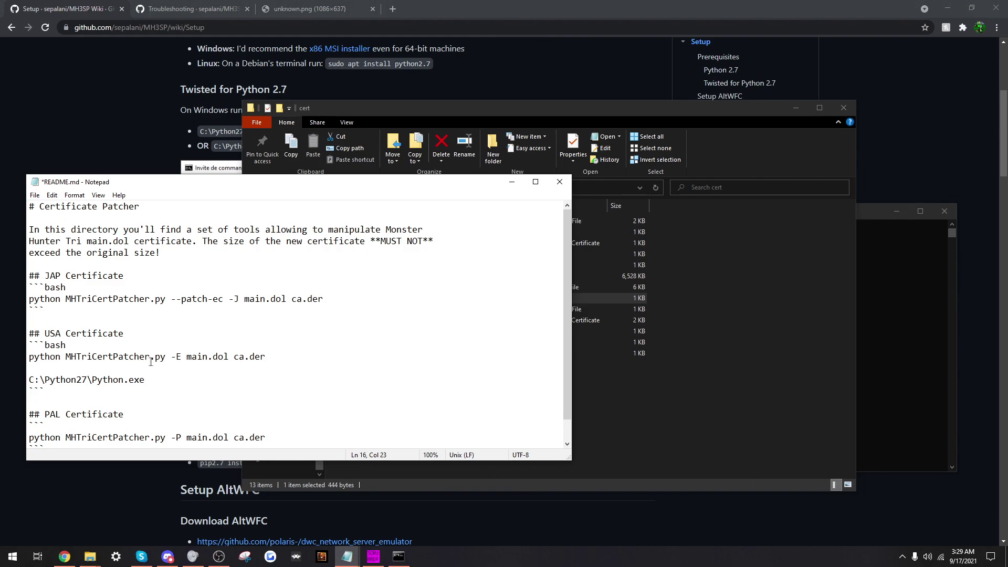
Append MHTriCertPatcher.py -E main.dol ca.der after the Python path and select the whole line.
left_click_drag(66, 357, 277, 364)
key("ctrl+c")
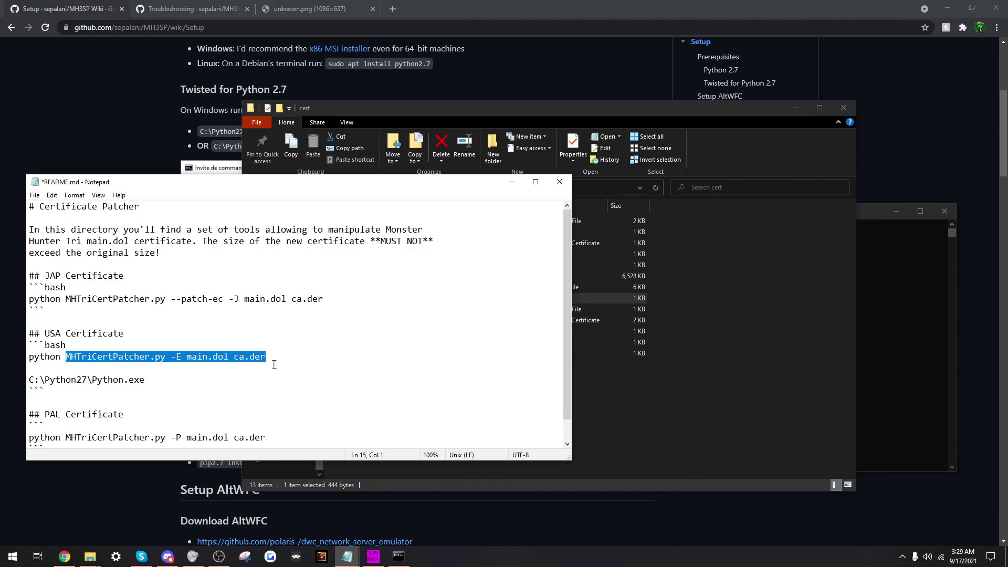
left_click(176, 384)
key("ctrl+v")
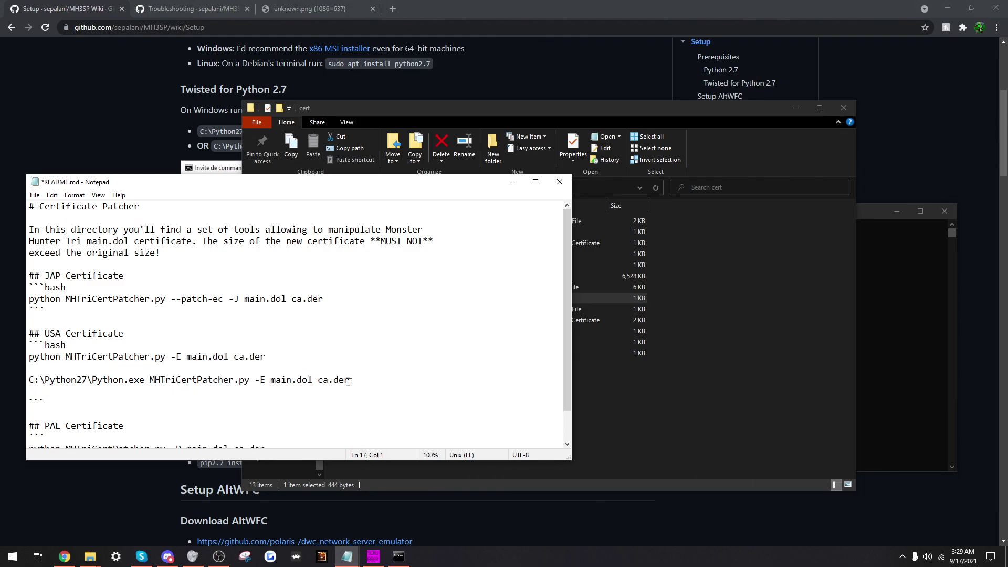
left_click_drag(350, 379, 29, 379)
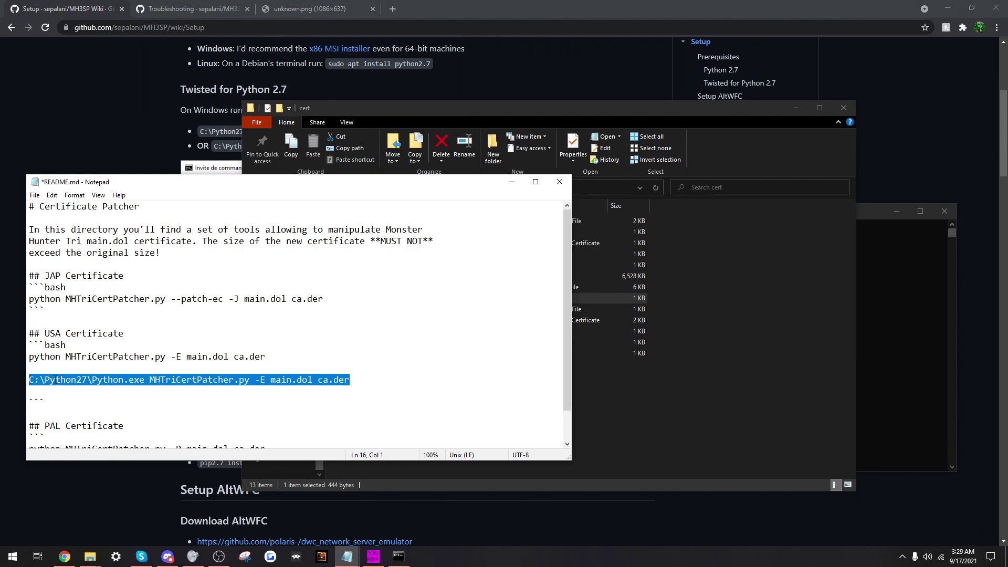
left_click(865, 215)
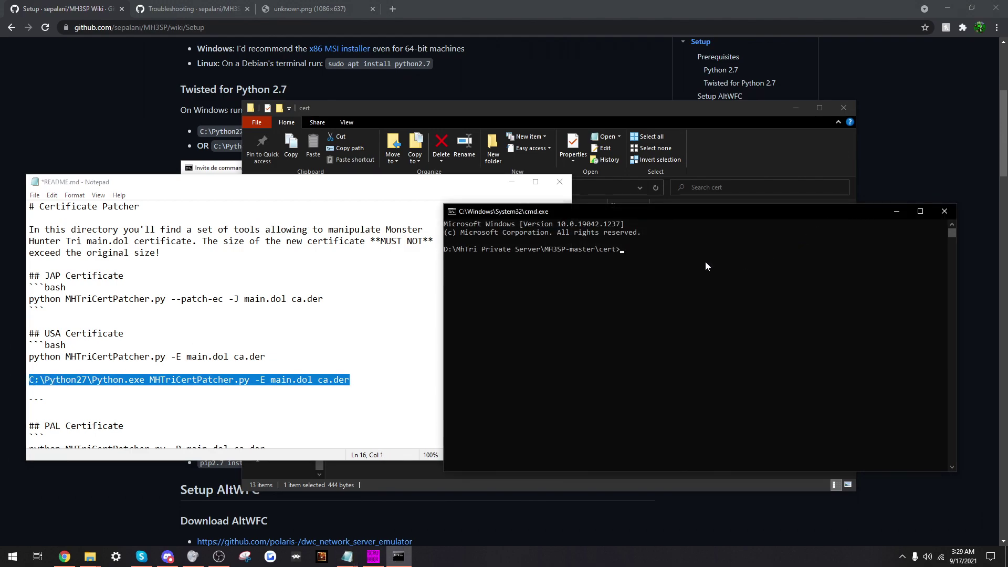
Run C:\Python27\Python.exe MHTriCertPatcher.py -E main.dol ca.der, then close README.md without saving.
key("ctrl+v")
key("Return")
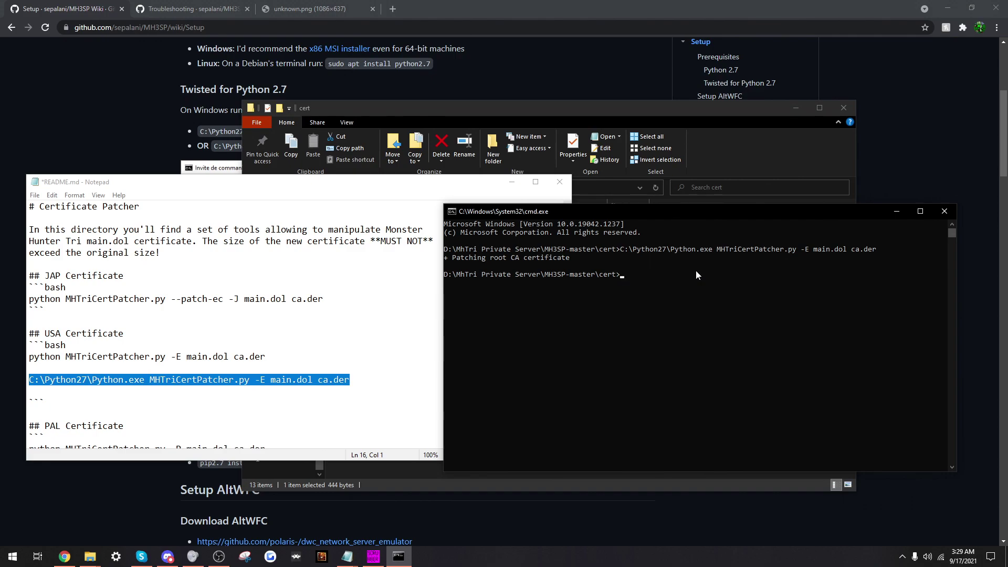
left_click(559, 182)
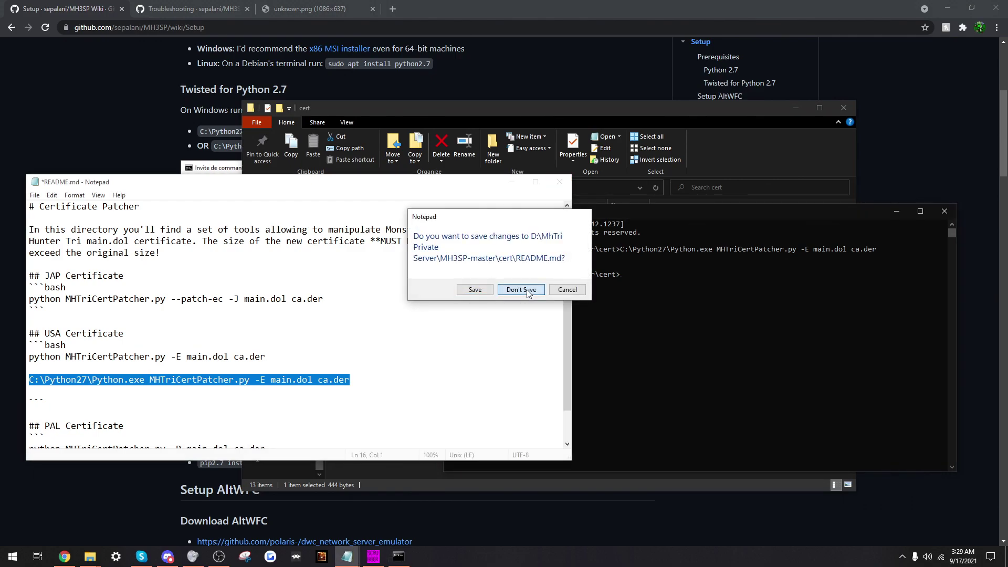
left_click(521, 290)
Close the finished Command Prompt window and return to WiiScrubber.
left_click_drag(635, 213, 534, 215)
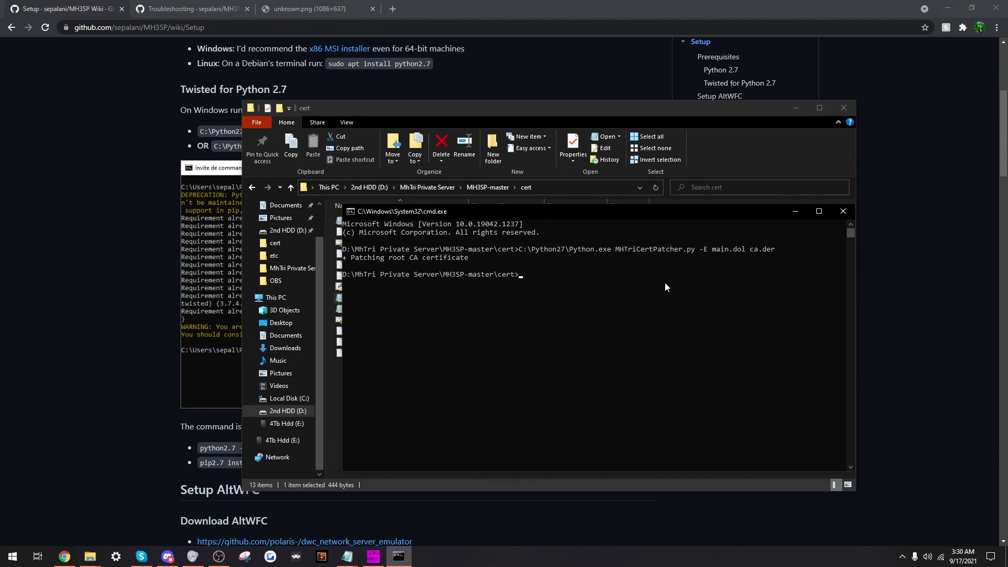
left_click(843, 211)
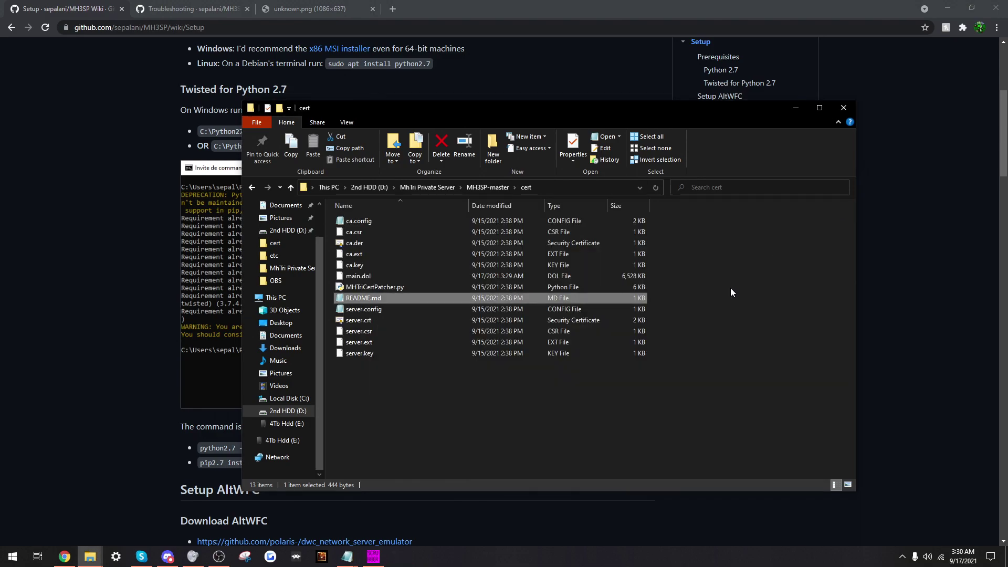
left_click(373, 556)
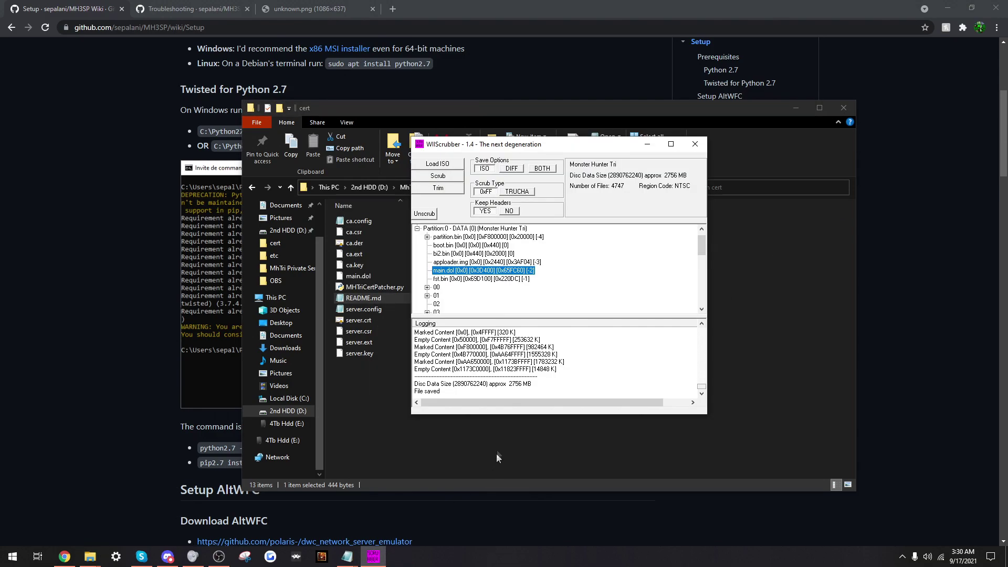
Replace main.dol on the Monster Hunter Tri disc with cert\main.dol, then quit WiiScrubber.
right_click(470, 271)
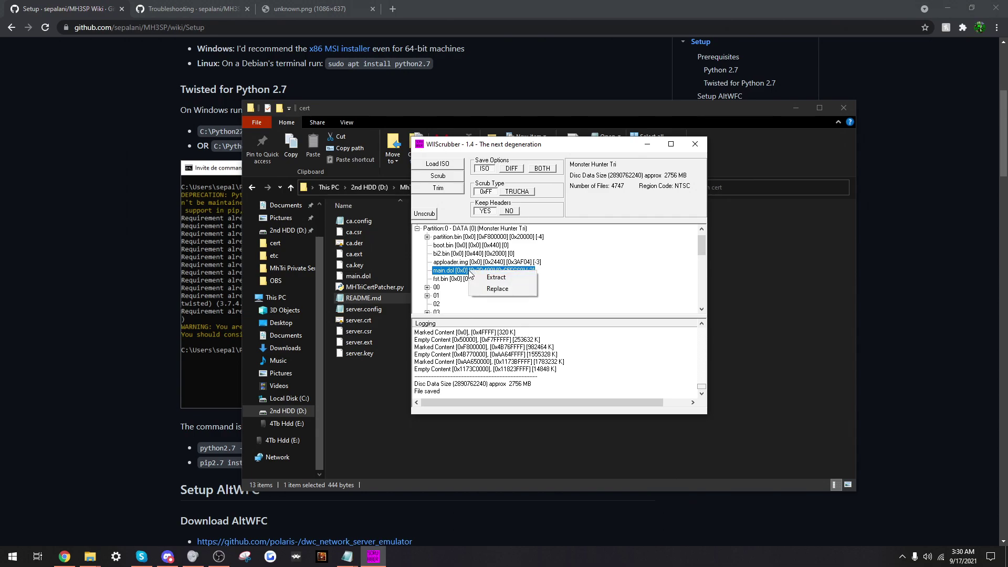
left_click(486, 291)
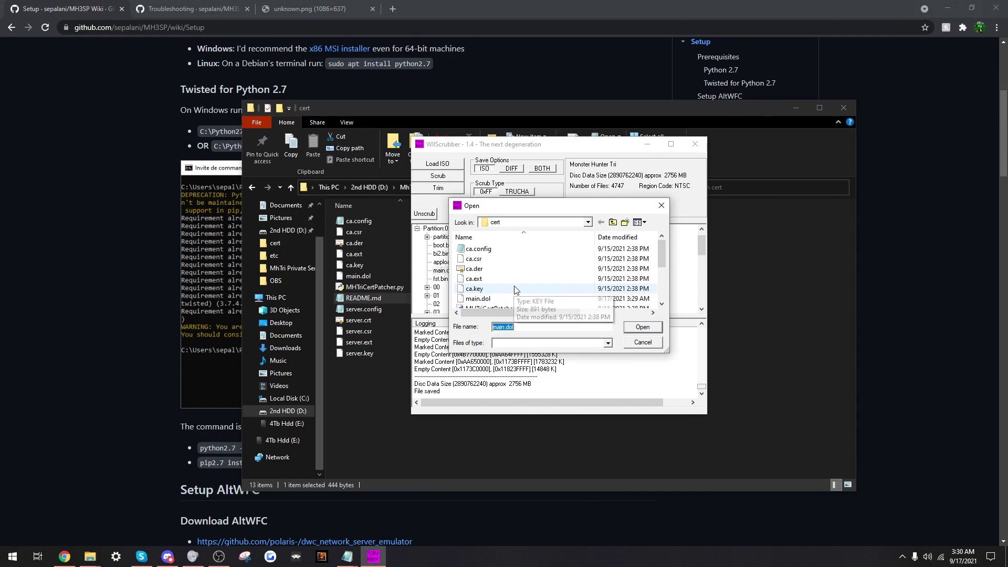
scroll(516, 286, "down", 1)
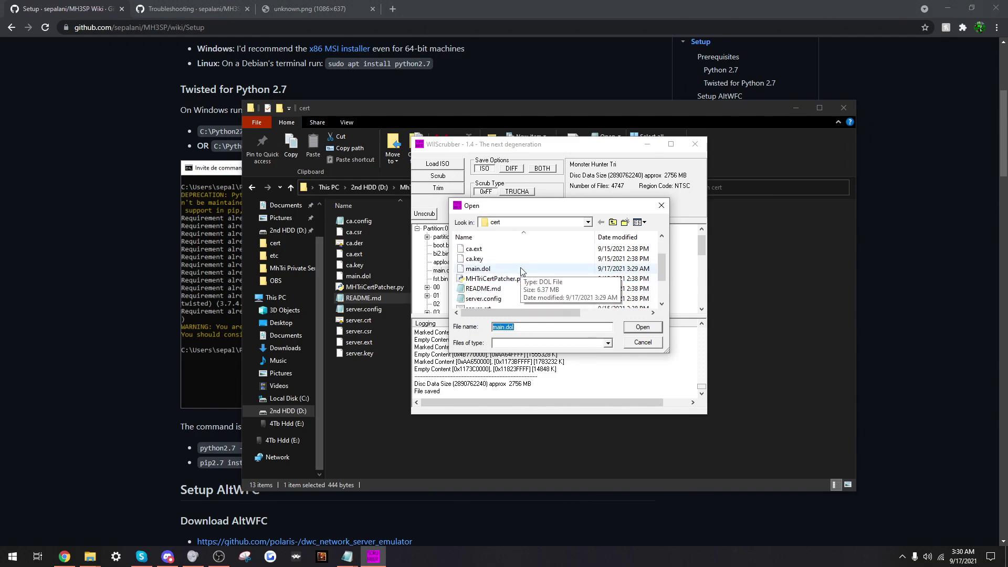
left_click(521, 270)
left_click(640, 328)
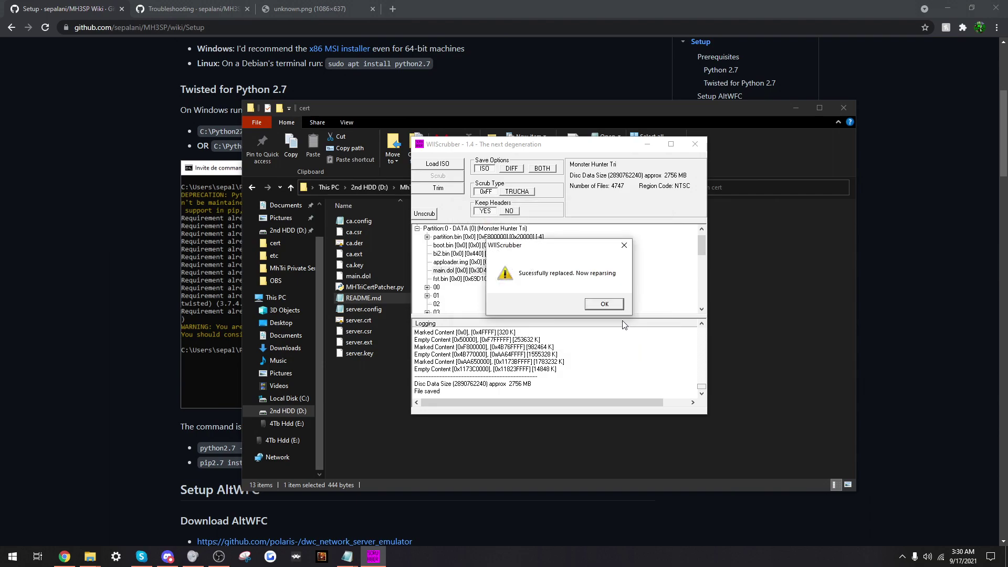
left_click(605, 305)
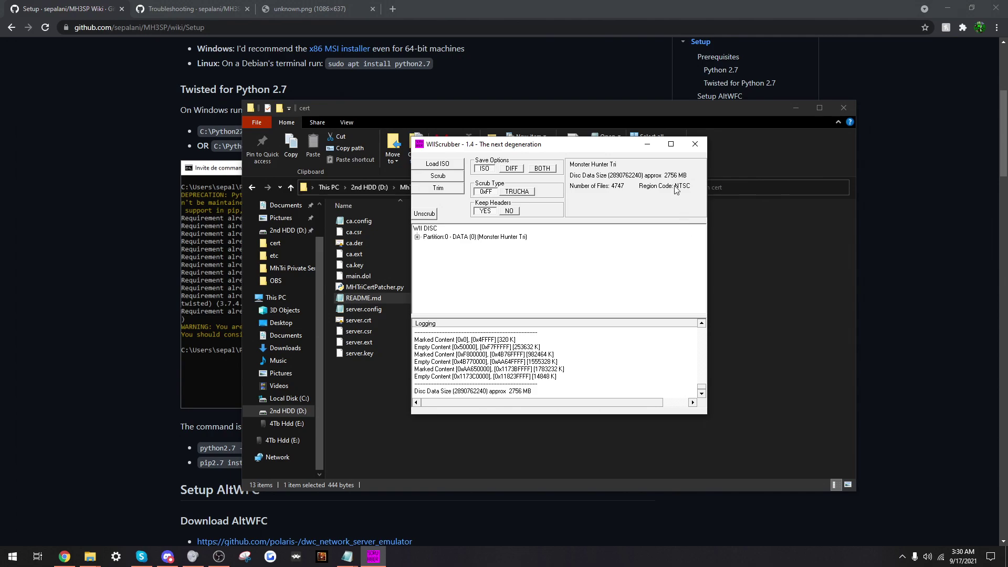
left_click(696, 144)
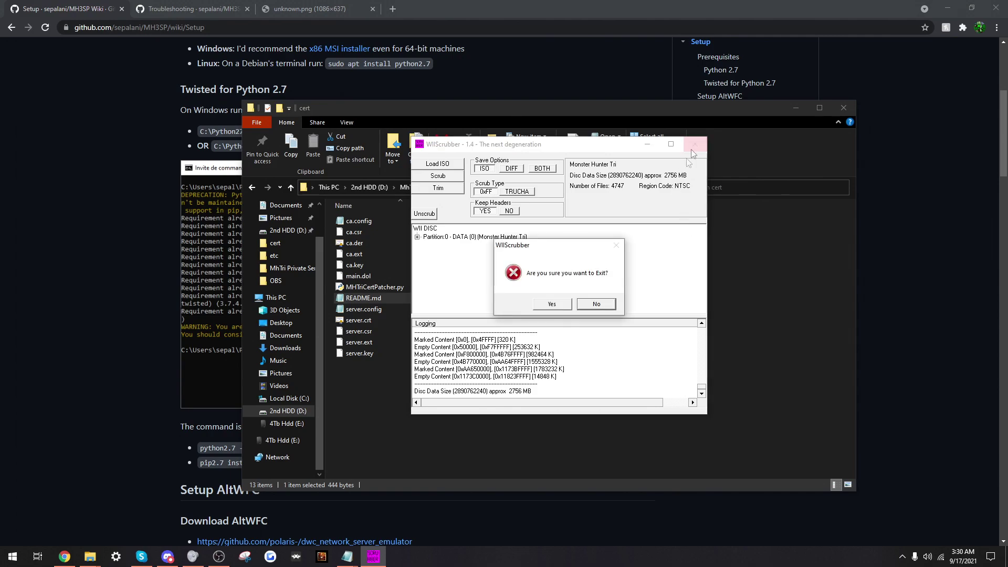
left_click(562, 308)
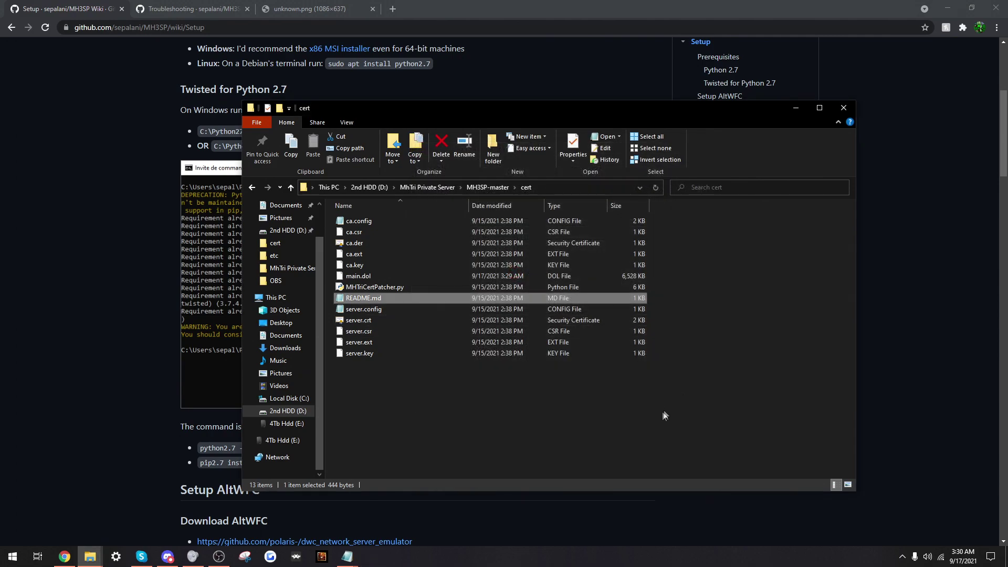
Browse from C: through Windows, System32 and drivers into the etc folder.
key("alt+Left")
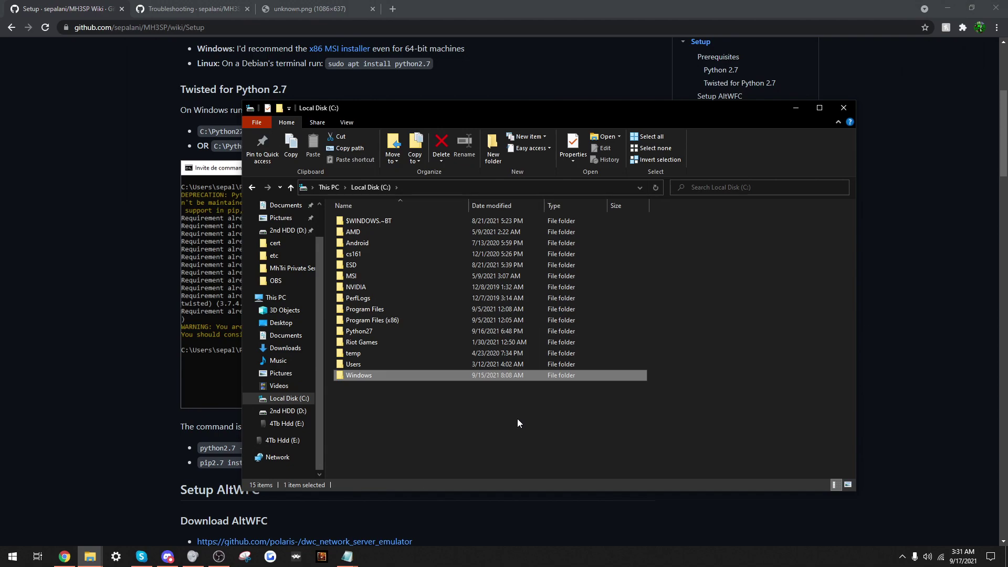
double_click(359, 376)
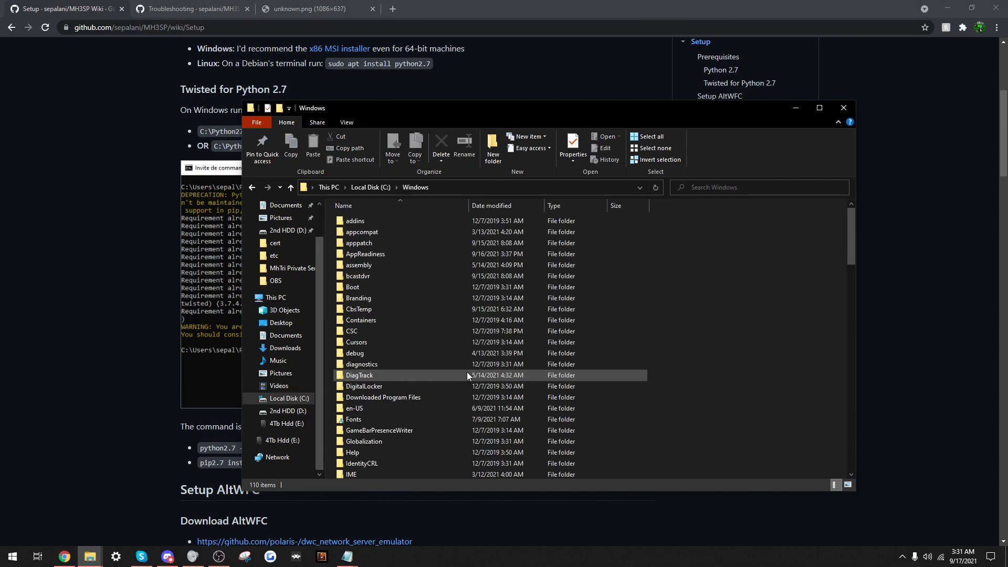
scroll(406, 341, "down", 12)
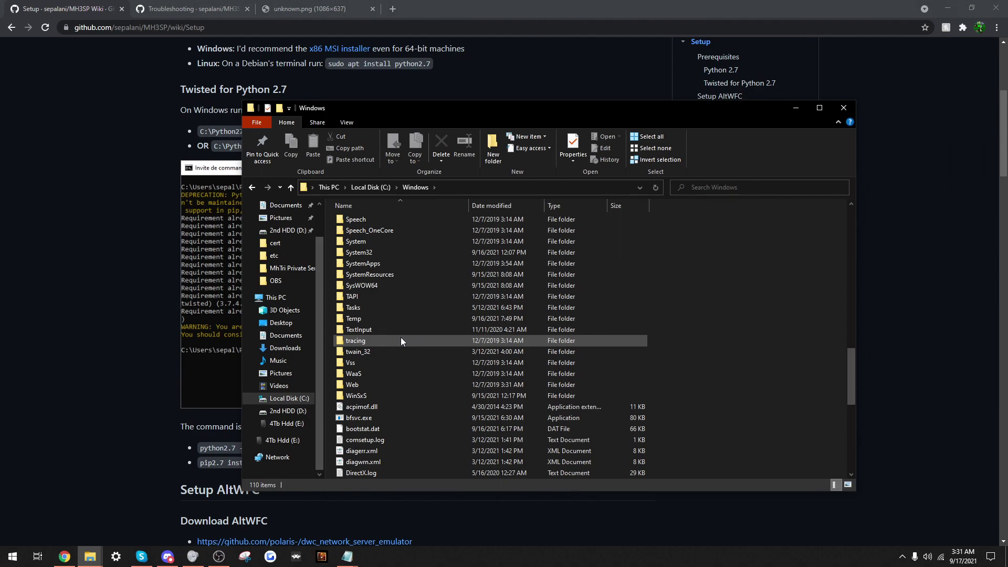
double_click(405, 253)
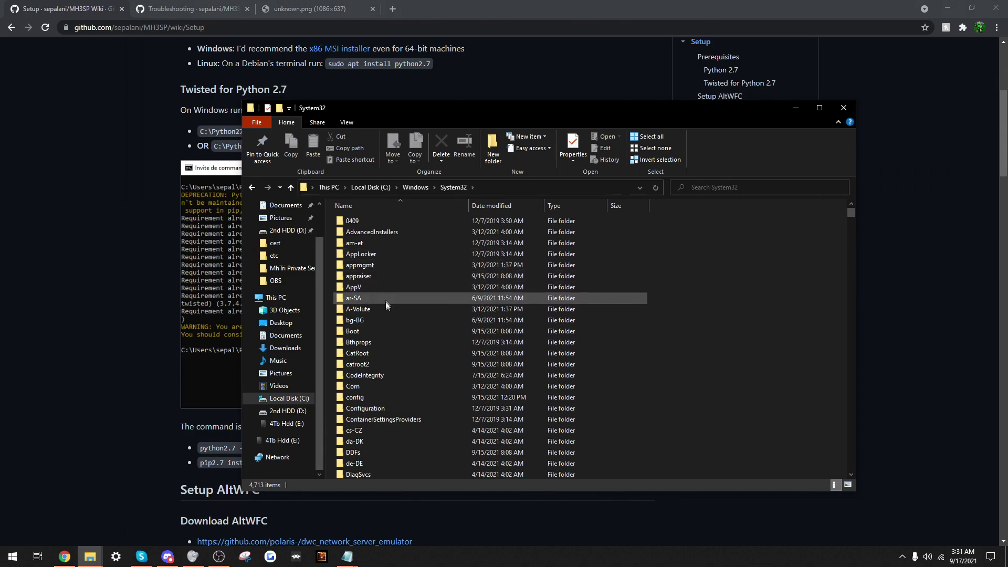
scroll(386, 407, "down", 2)
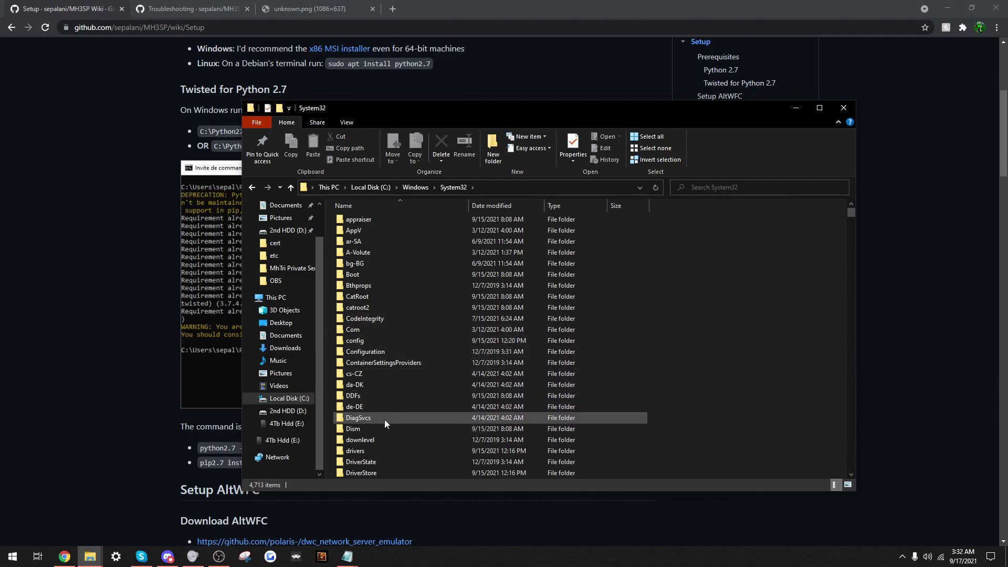
double_click(368, 450)
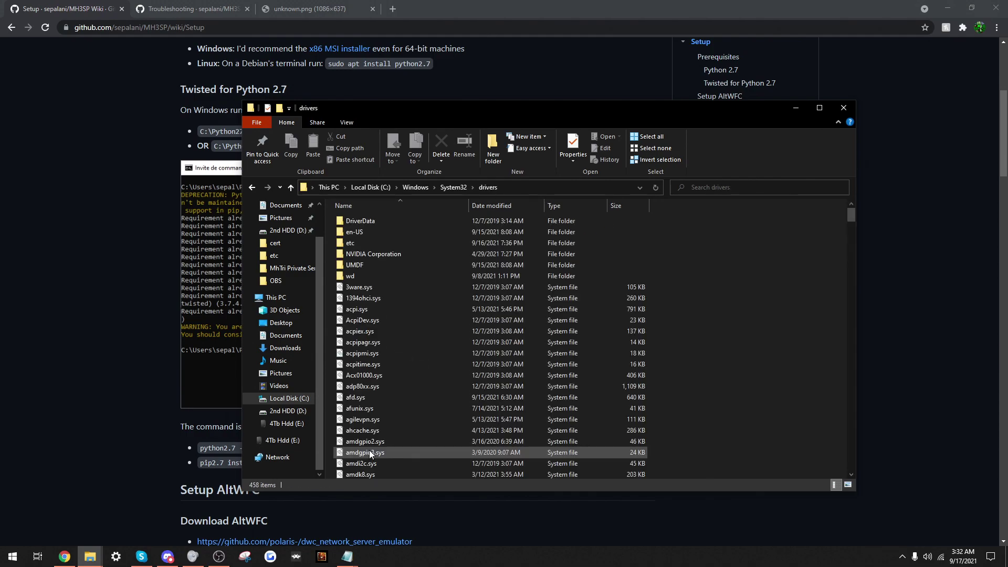
double_click(365, 243)
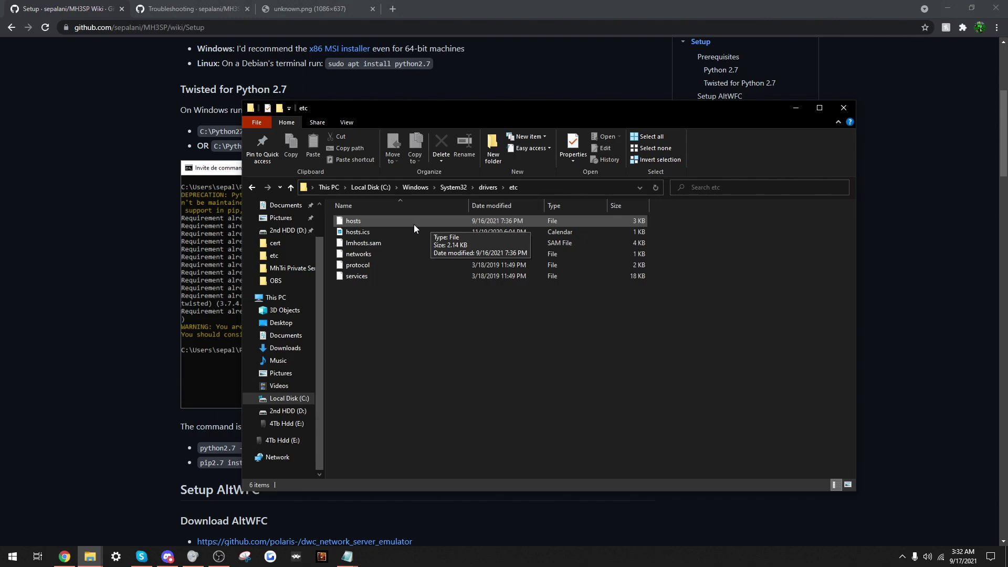
left_click_drag(458, 8, 1003, 10)
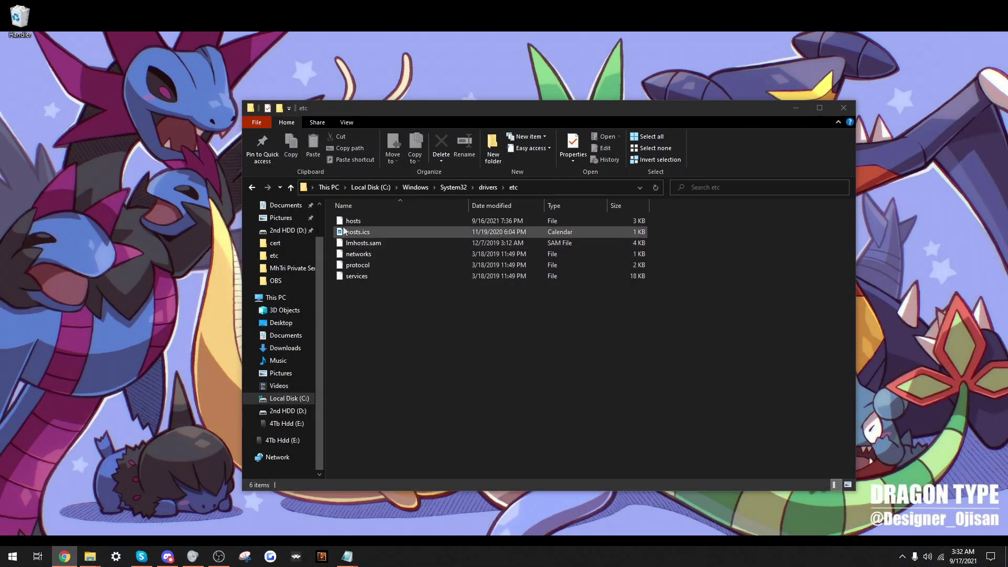
Move hosts from the etc folder to the desktop and open it with Notepad.
left_click_drag(362, 221, 175, 224)
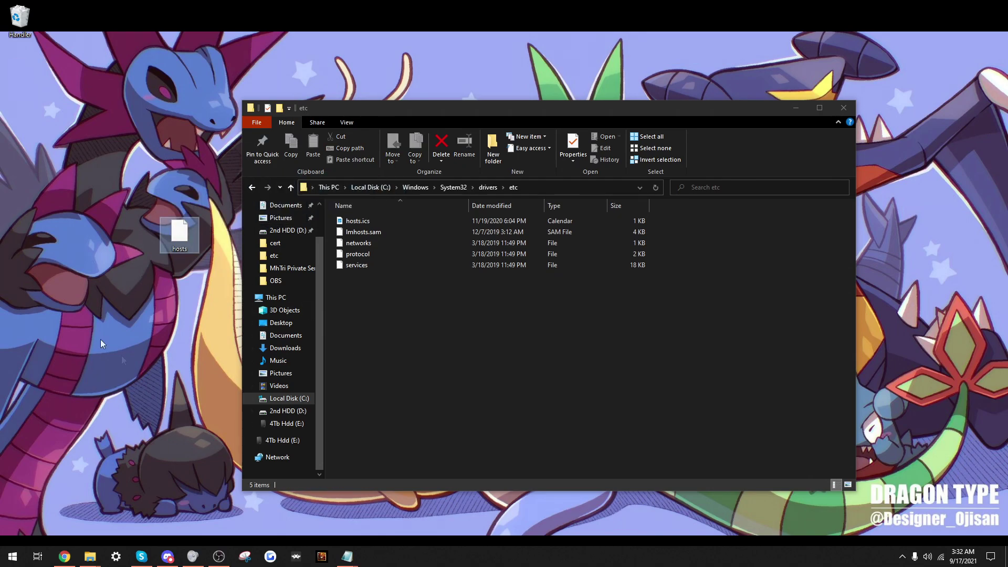
right_click(169, 229)
left_click(184, 243)
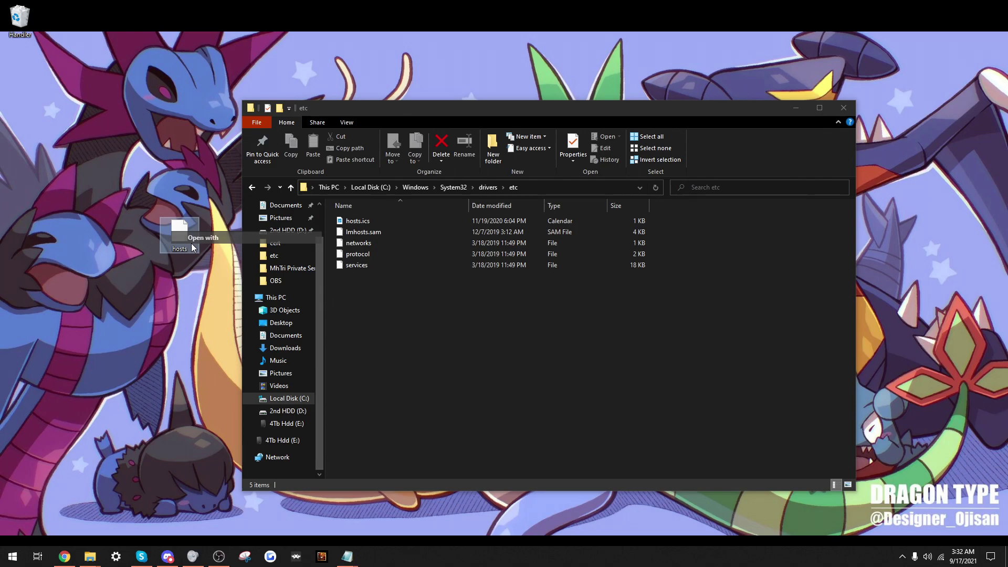
left_click(454, 260)
left_click(525, 395)
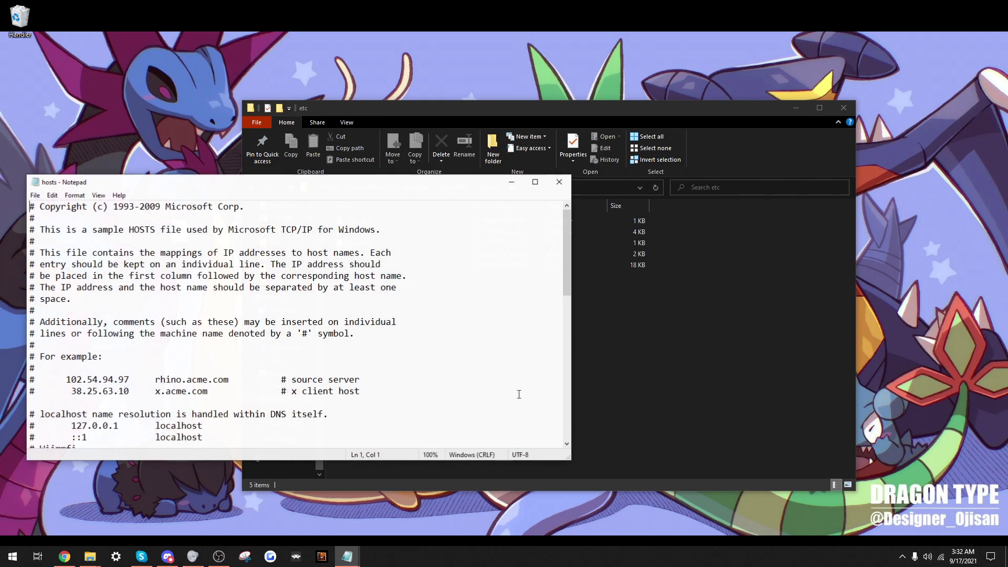
left_click_drag(199, 182, 330, 140)
scroll(339, 265, "down", 6)
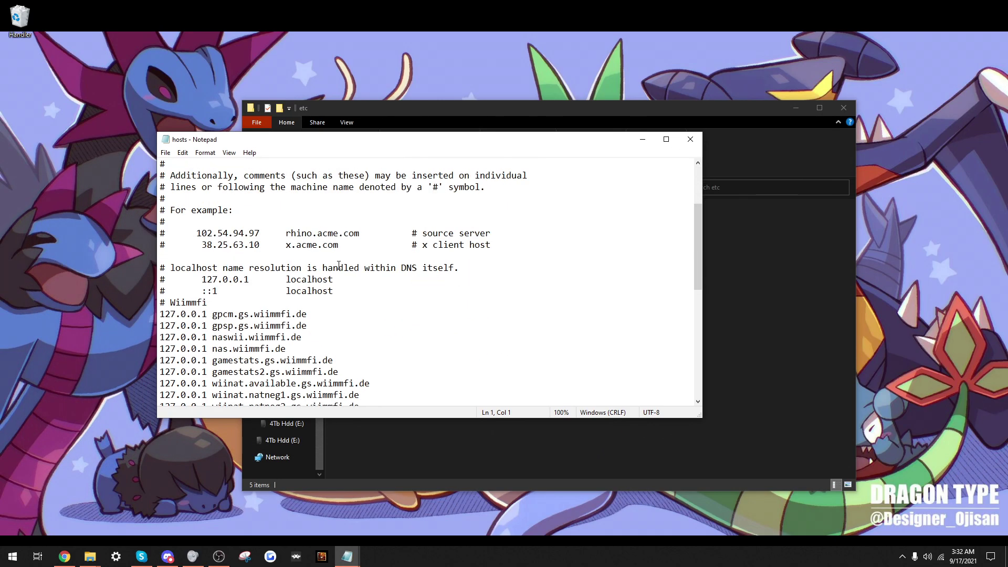
scroll(339, 265, "up", 2)
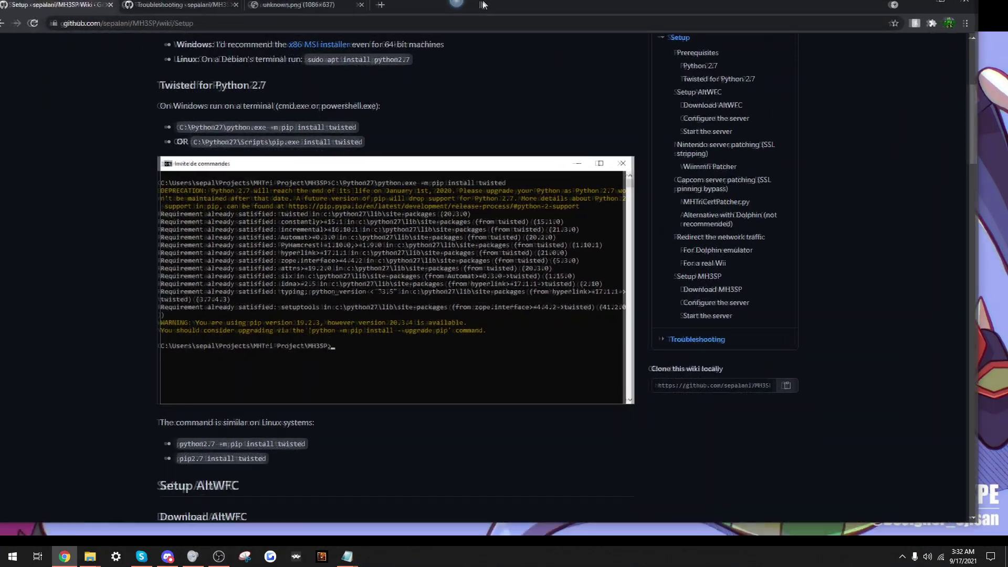
Scroll through hosts and place the Notepad window beside the wiki's example entries.
scroll(156, 301, "down", 15)
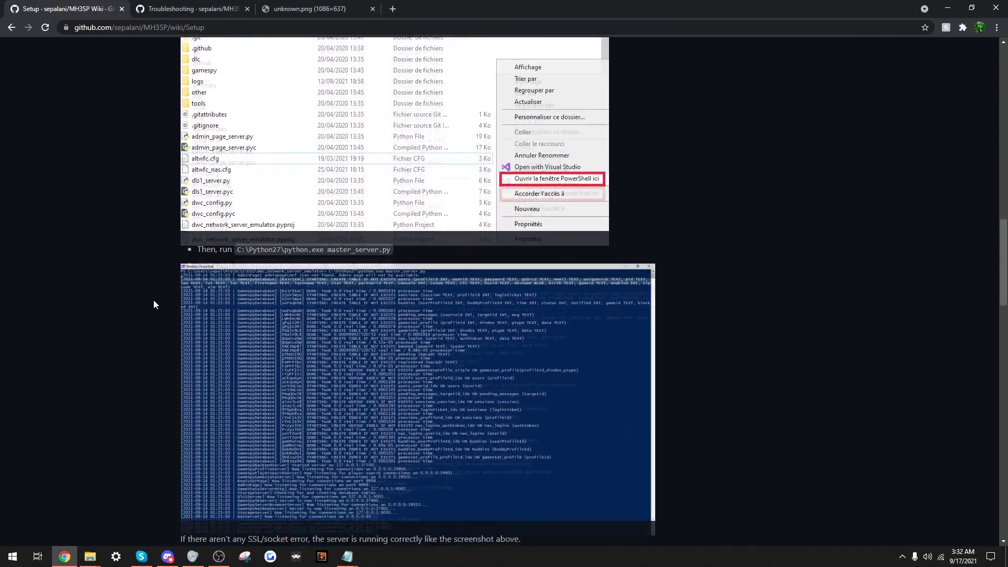
scroll(154, 300, "down", 20)
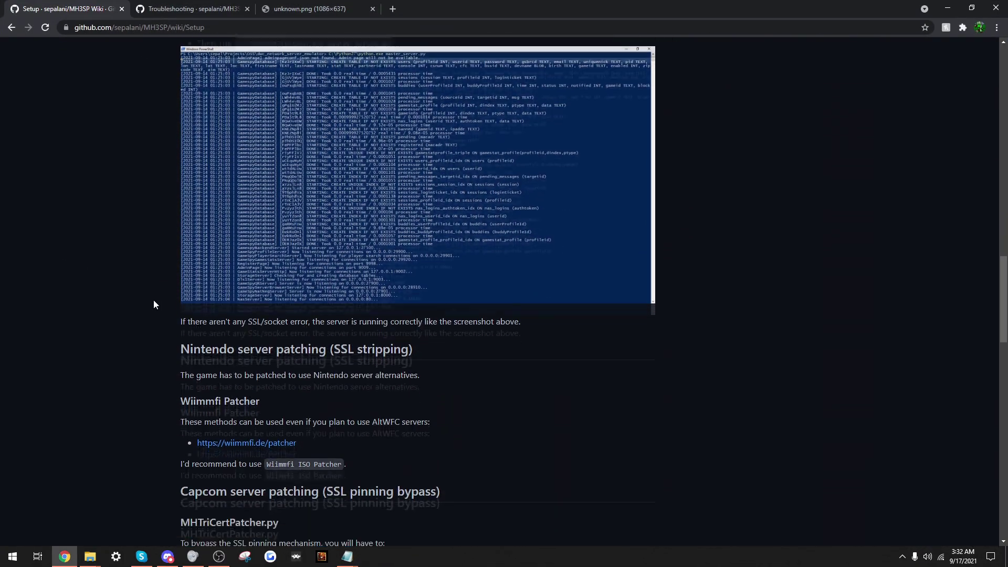
scroll(154, 305, "down", 2)
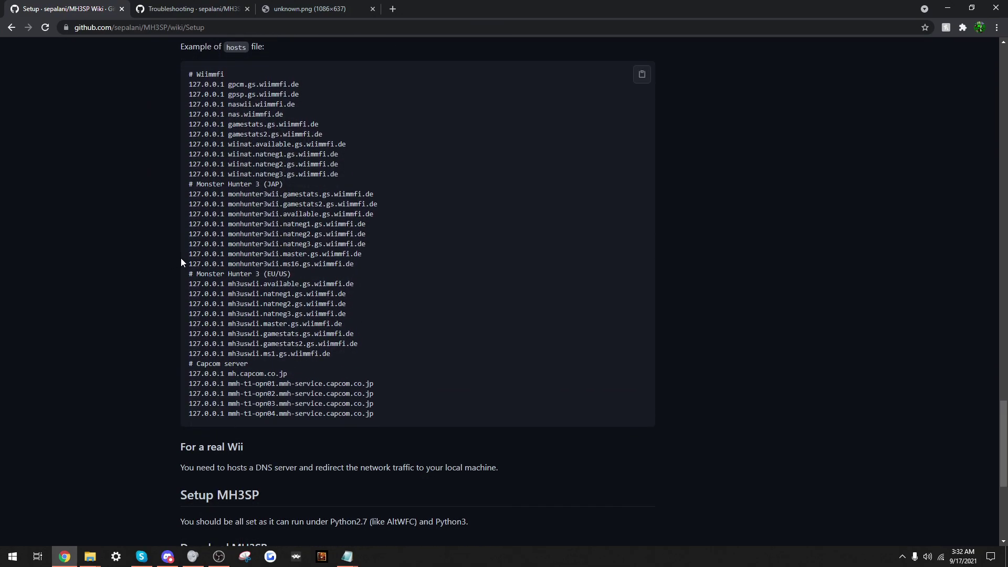
scroll(181, 257, "up", 1)
mouse_move(354, 552)
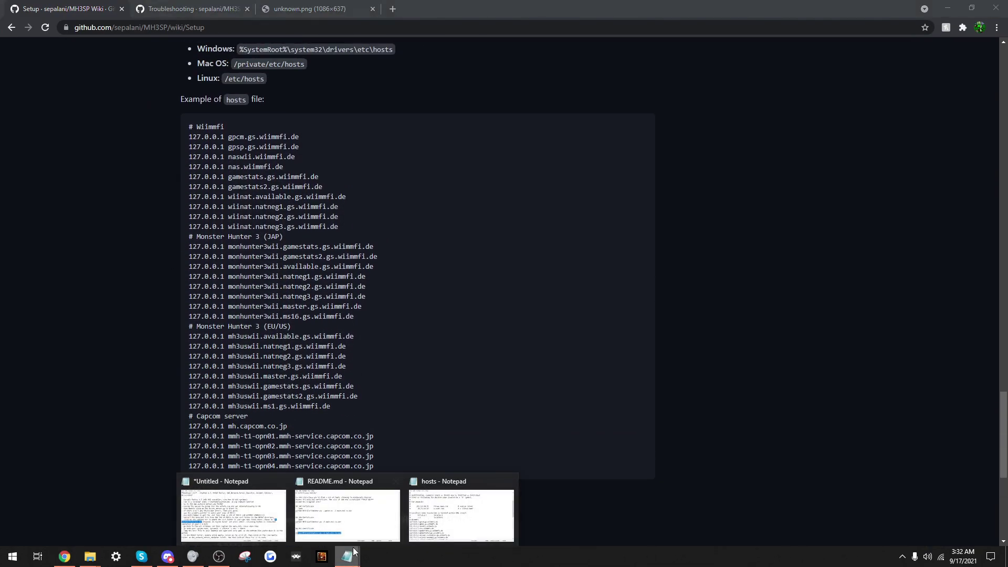
left_click(437, 521)
left_click_drag(323, 142, 529, 102)
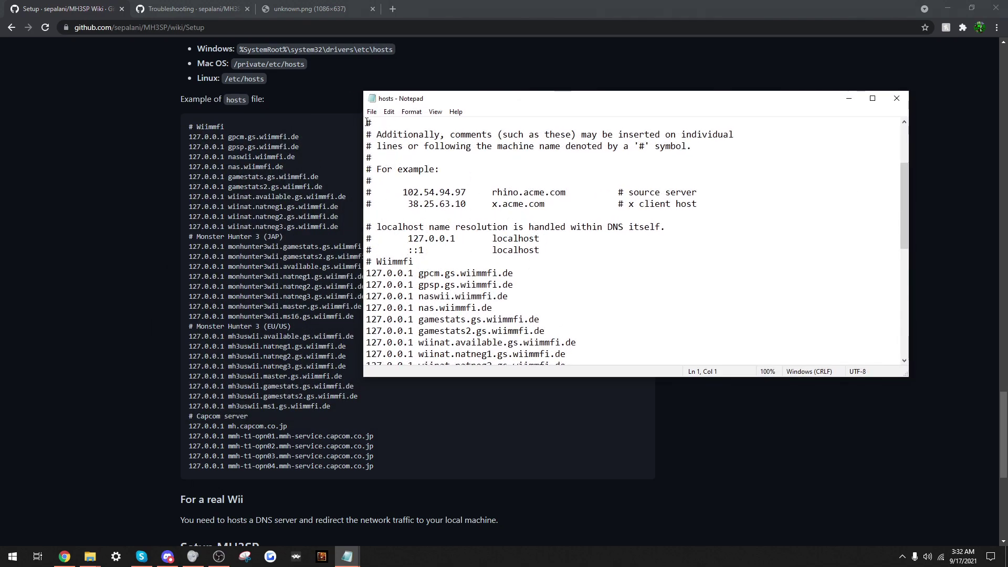
Check the hosts entries from the localhost comments down to the Capcom server lines, then close Notepad.
left_click_drag(367, 124, 566, 246)
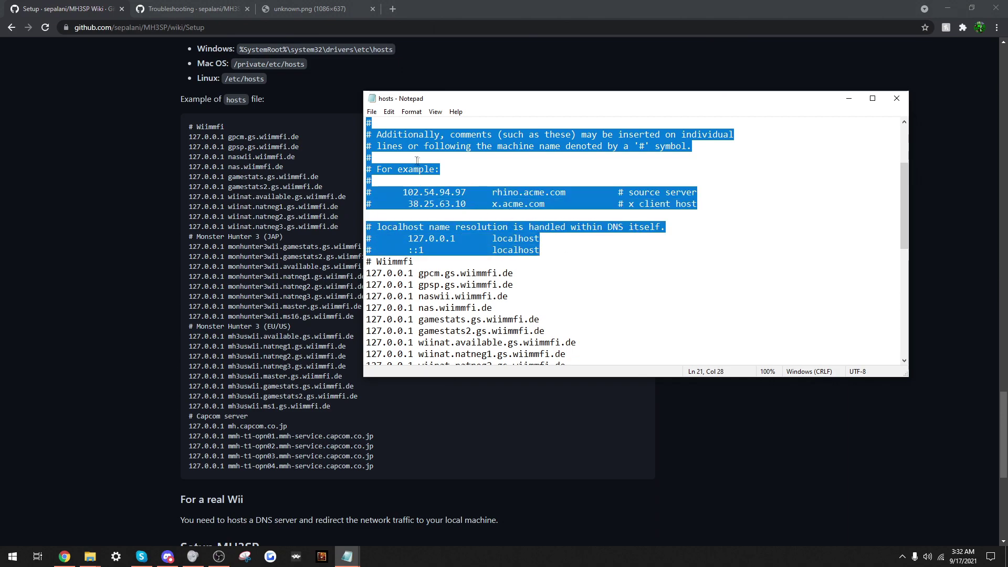
left_click(420, 262)
scroll(388, 269, "down", 2)
scroll(388, 269, "up", 1)
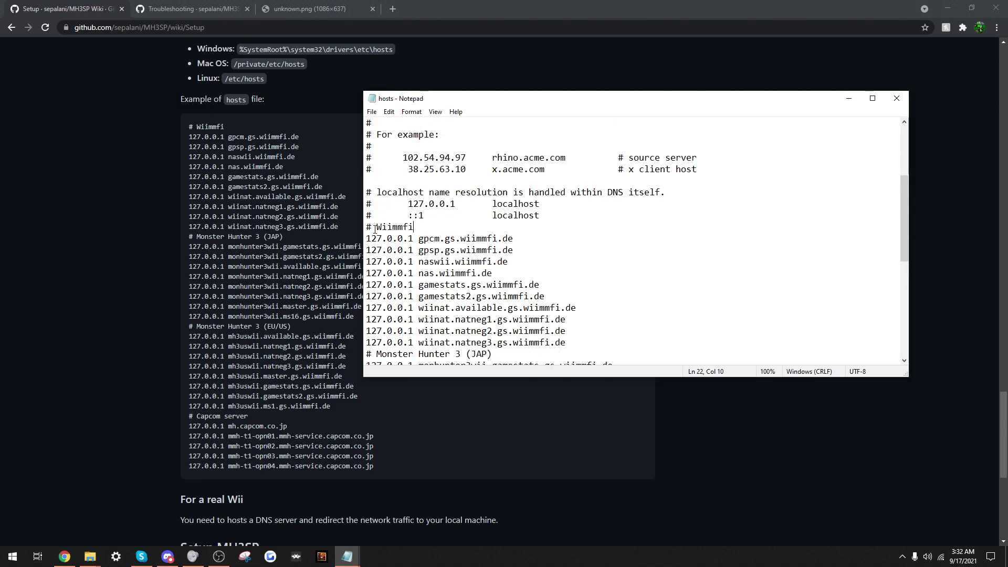
mouse_move(371, 227)
left_mouse_down()
mouse_move(368, 178)
mouse_move(371, 225)
left_mouse_up()
scroll(464, 241, "up", 4)
scroll(451, 236, "down", 3)
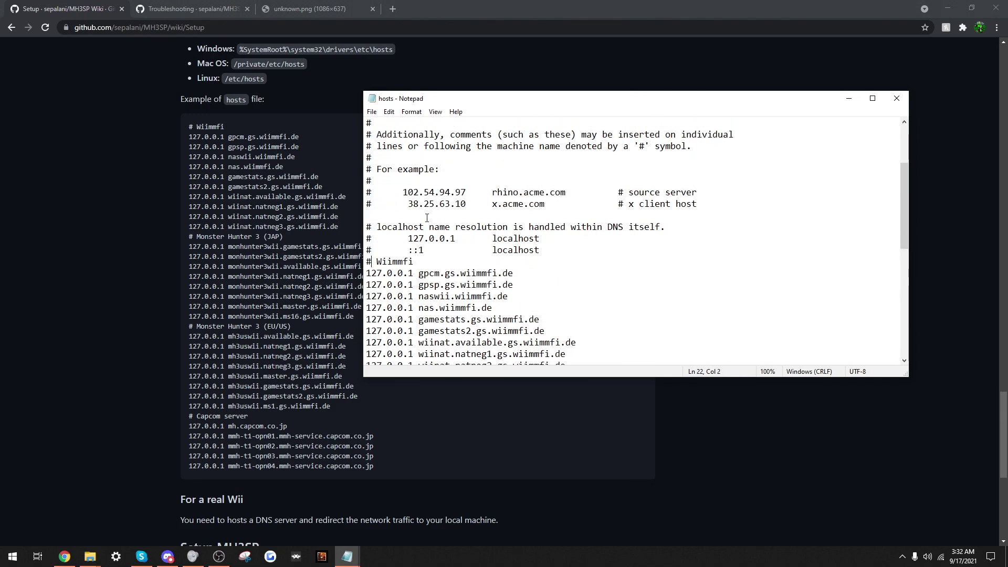
scroll(429, 231, "down", 6)
scroll(429, 231, "up", 6)
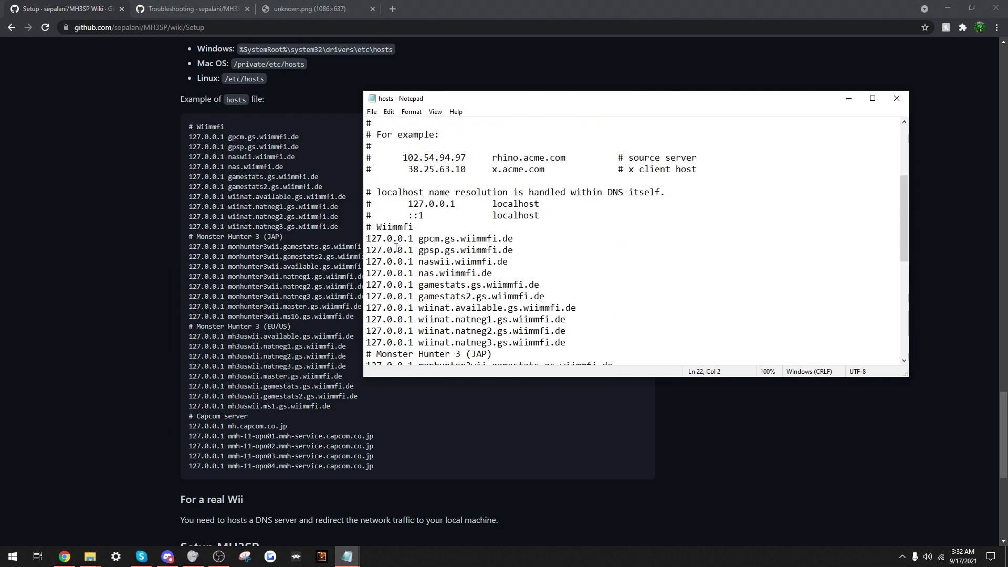
scroll(499, 274, "down", 8)
scroll(499, 274, "up", 6)
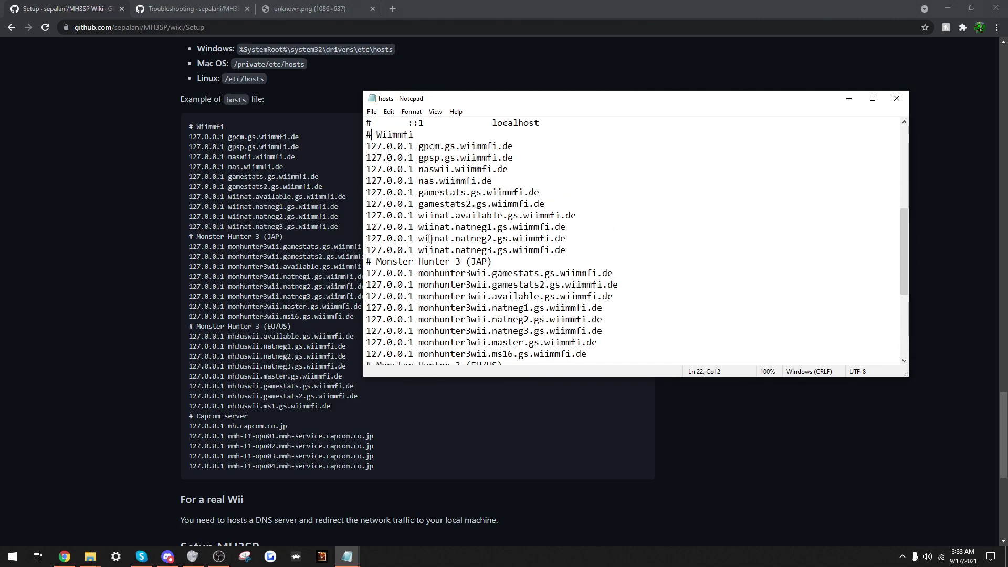
scroll(630, 242, "down", 6)
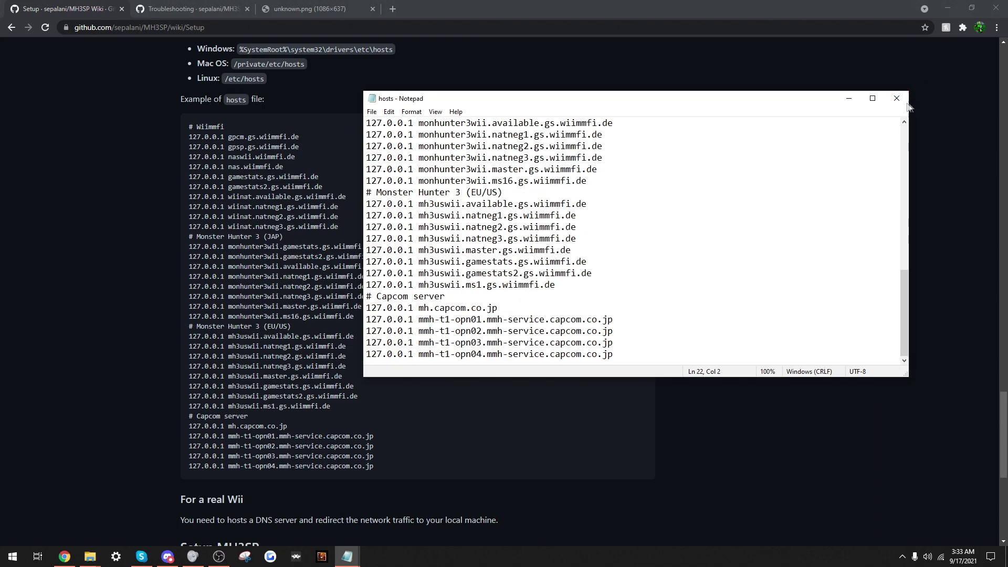
left_click(904, 103)
Move the edited hosts file from the desktop back into C:\Windows\System32\drivers\etc with administrator permission.
left_click(948, 8)
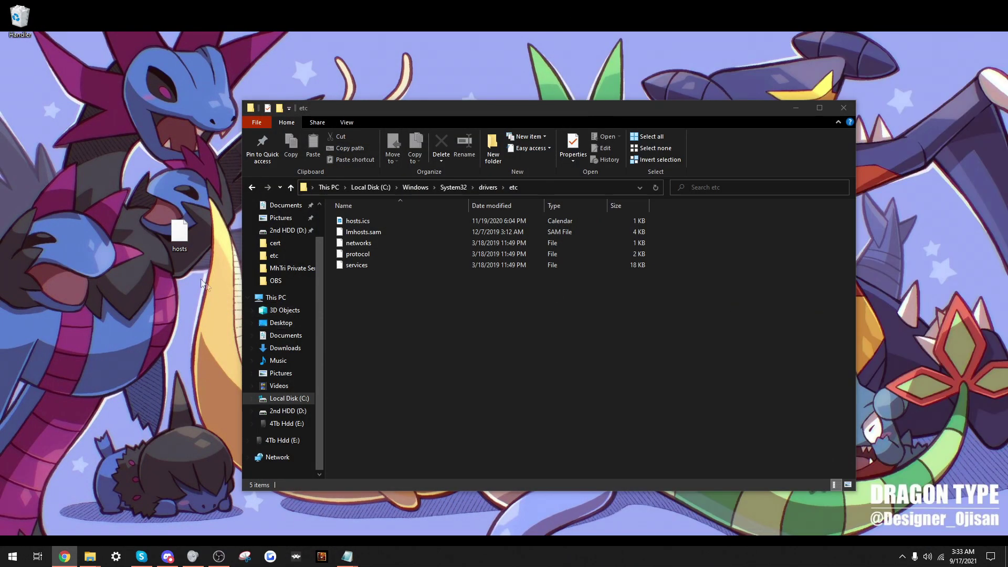
left_click_drag(180, 234, 445, 326)
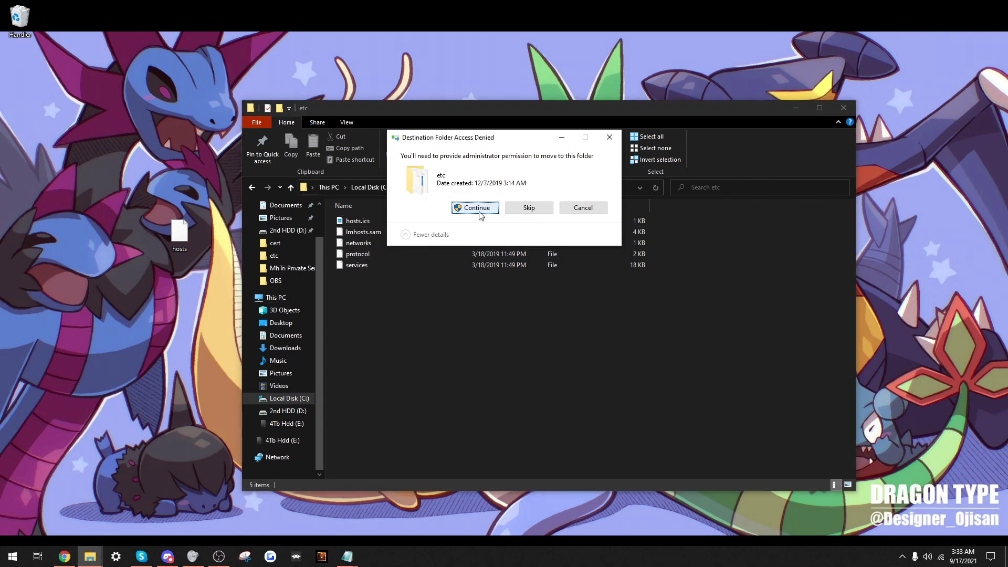
left_click(476, 207)
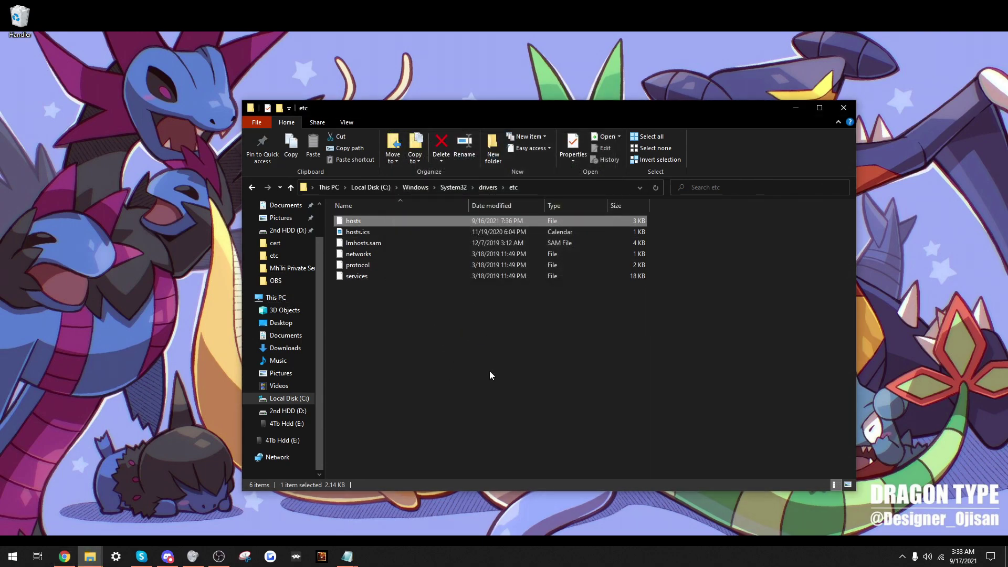
left_click(89, 556)
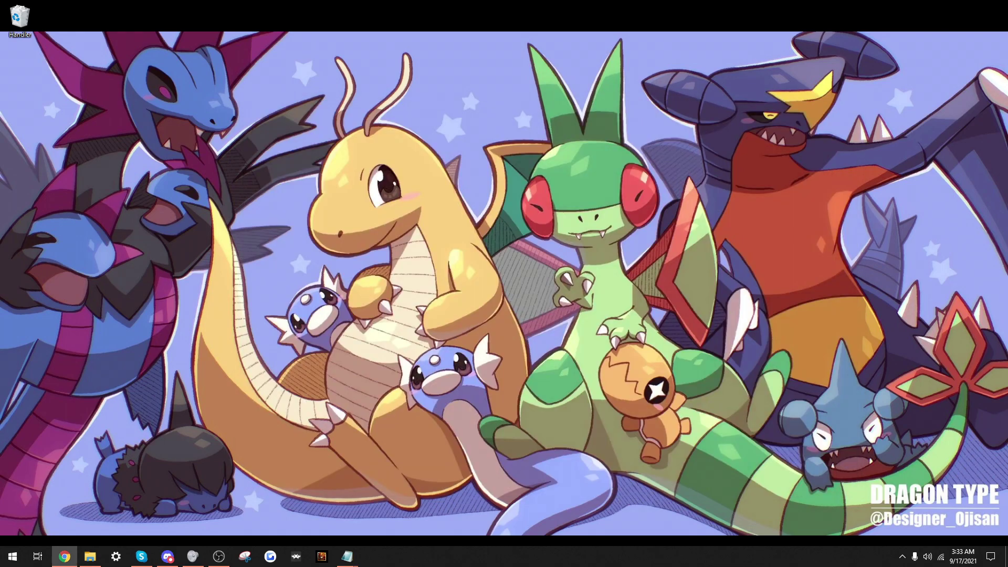
left_click(65, 556)
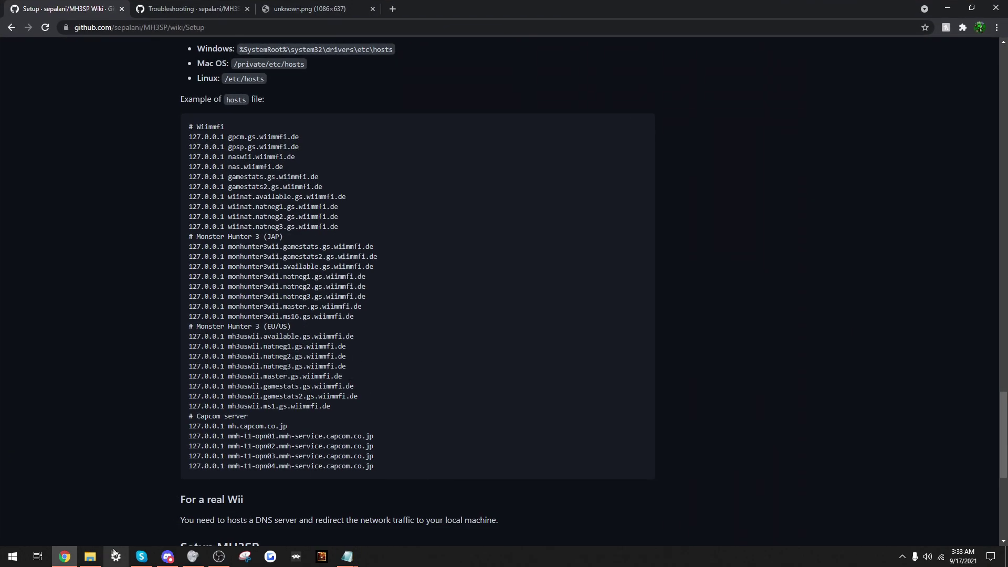
left_click(90, 556)
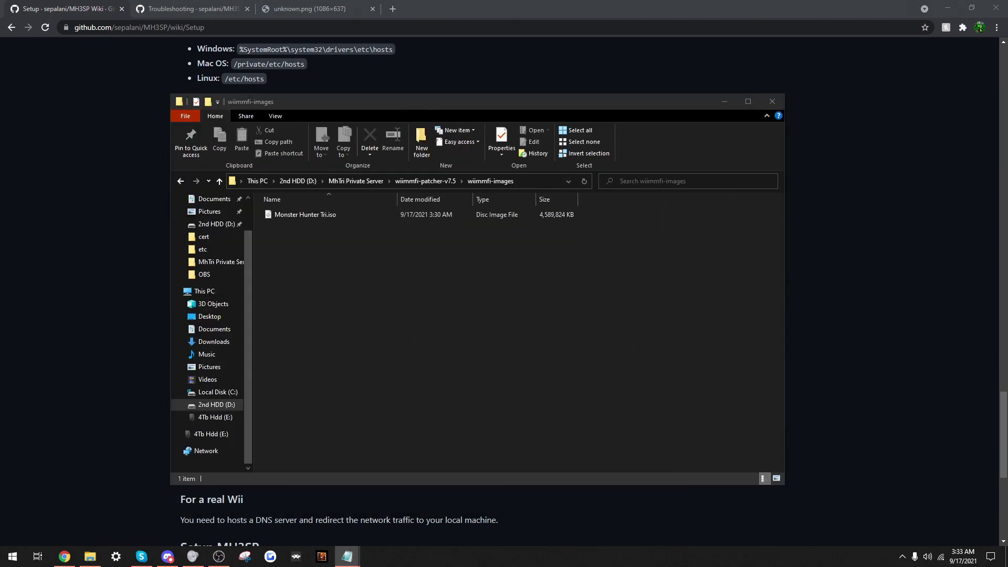
Rename Monster Hunter Tri.iso in the wiimmfi-images folder to JoBingus.iso.
left_click_drag(400, 103, 284, 95)
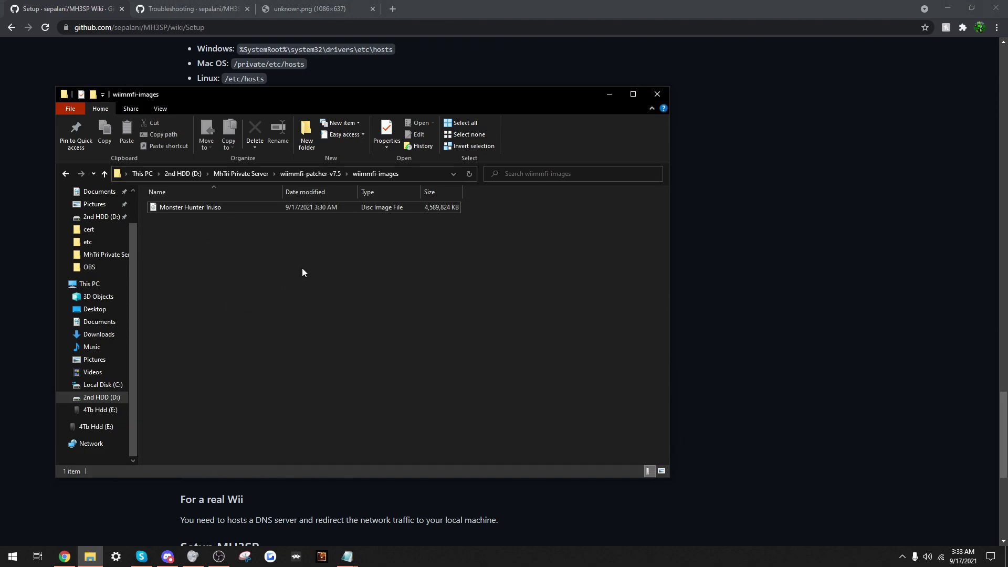
left_click(189, 211)
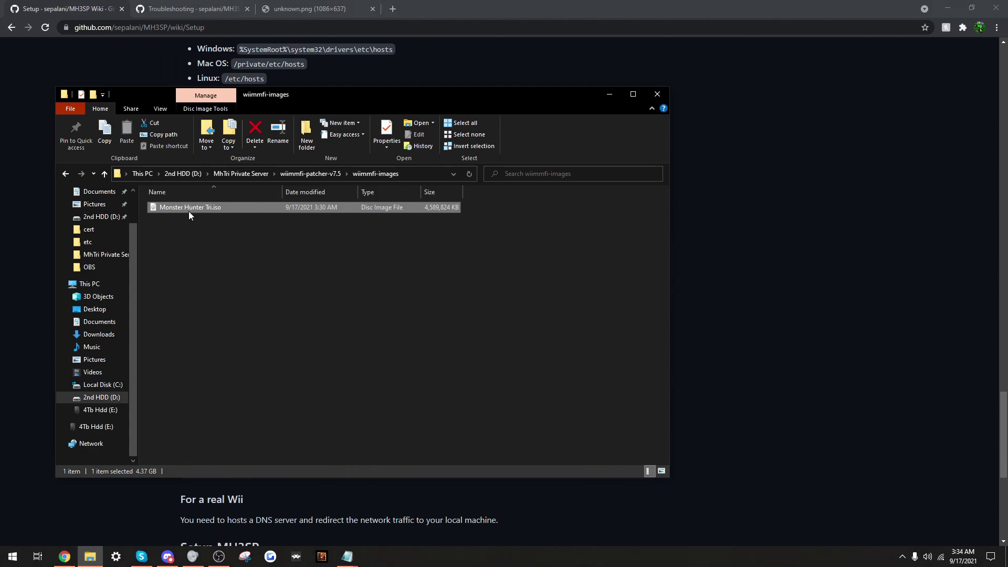
right_click(189, 213)
left_click(222, 464)
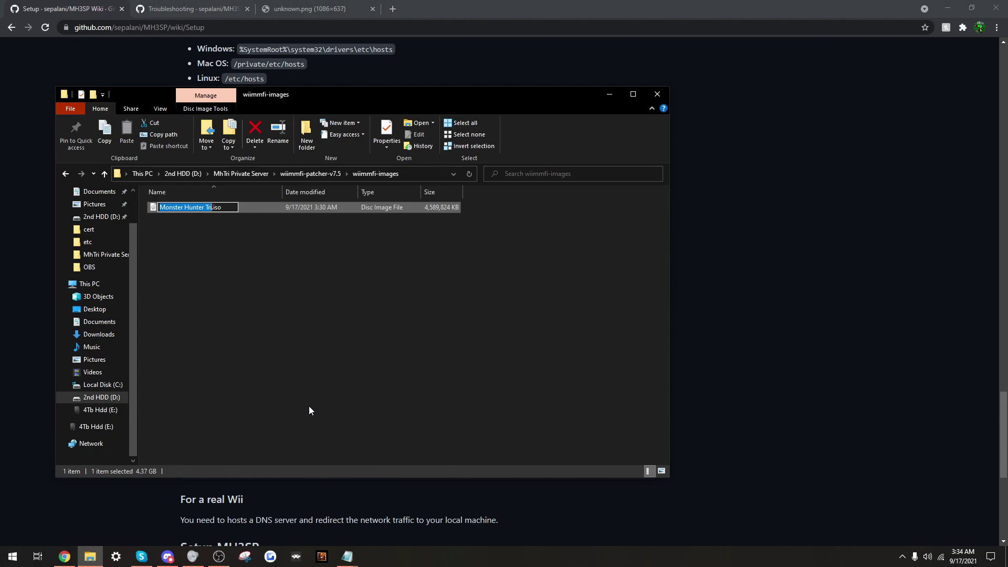
type("JoBingus")
key("Return")
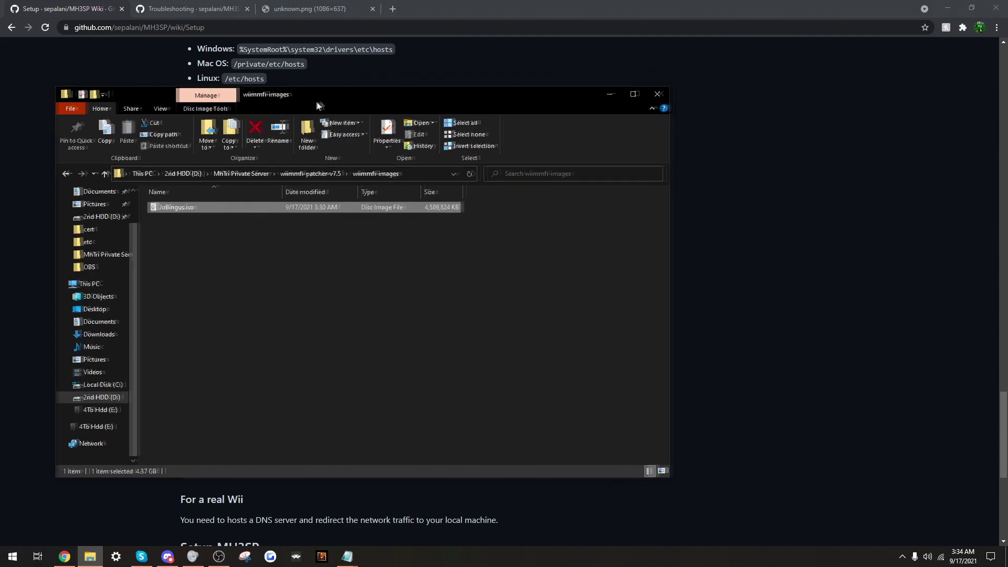
left_click_drag(314, 105, 316, 104)
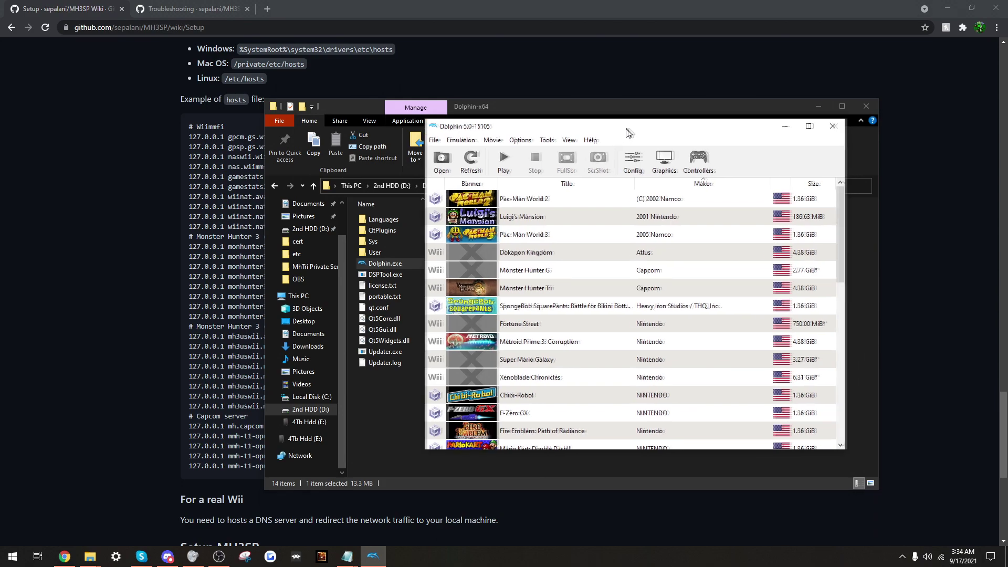
Run Dolphin's online system update for the current region and acknowledge the Update completed message.
left_click_drag(627, 132, 568, 135)
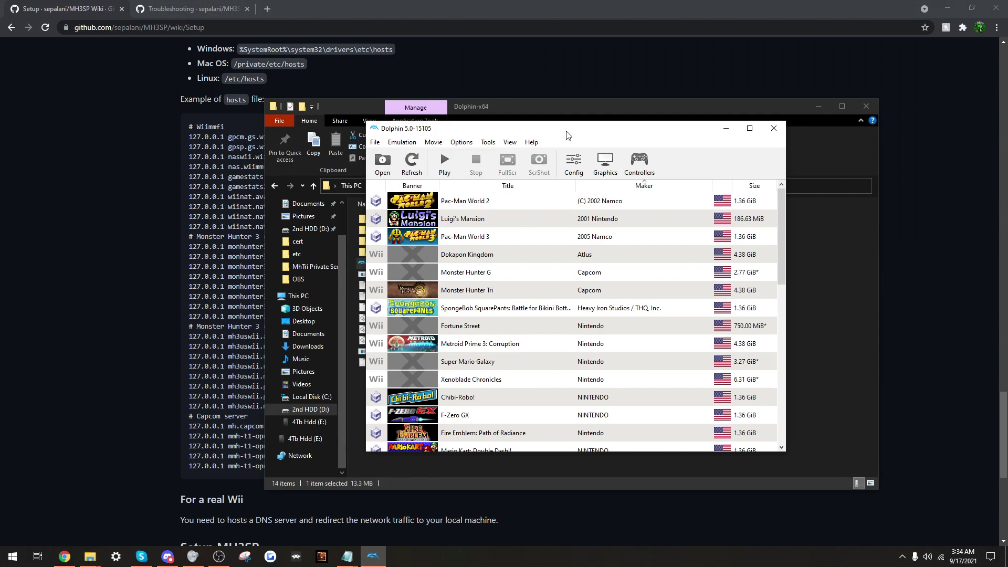
left_click_drag(567, 136, 567, 144)
left_click(488, 150)
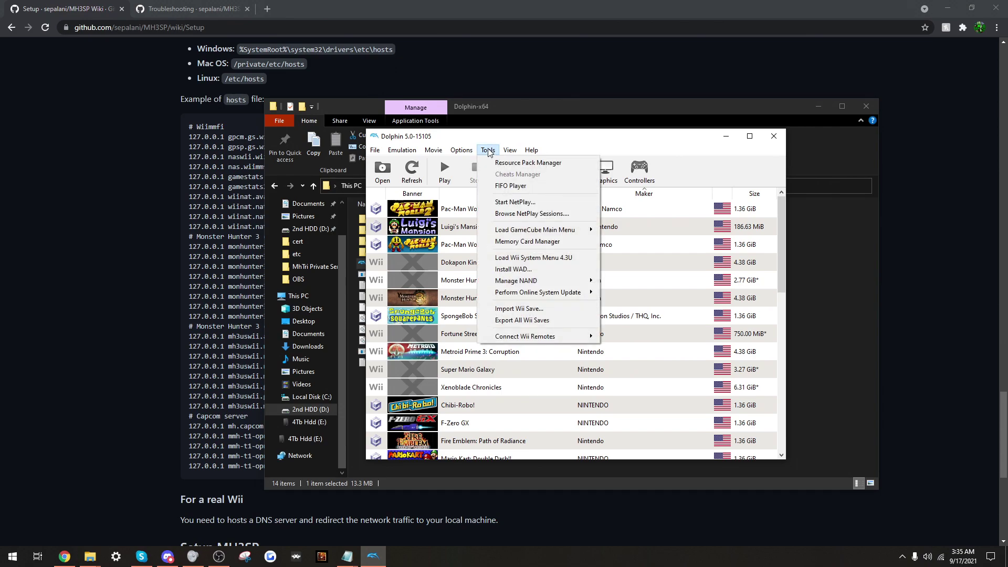
mouse_move(556, 299)
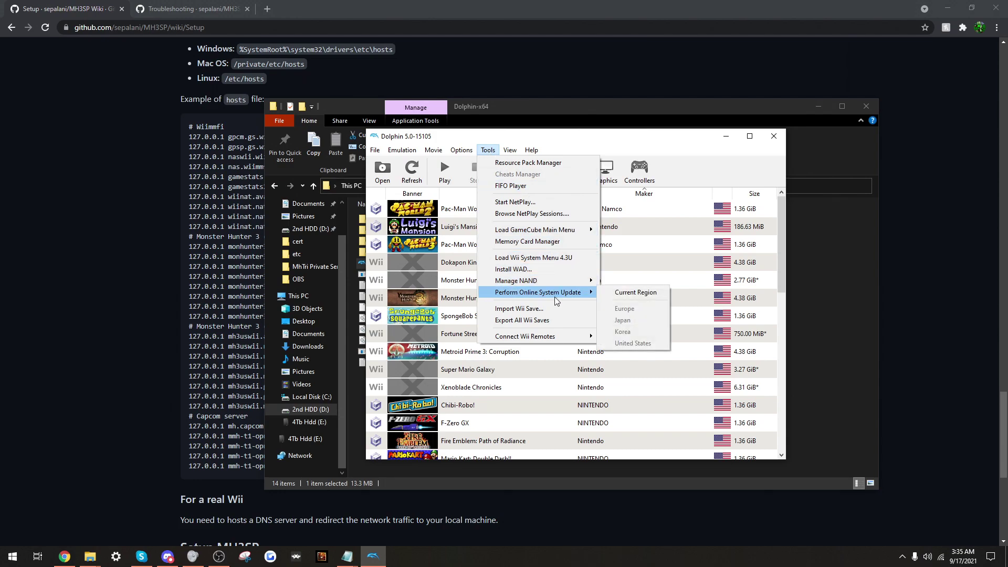
left_click(628, 295)
left_click(620, 315)
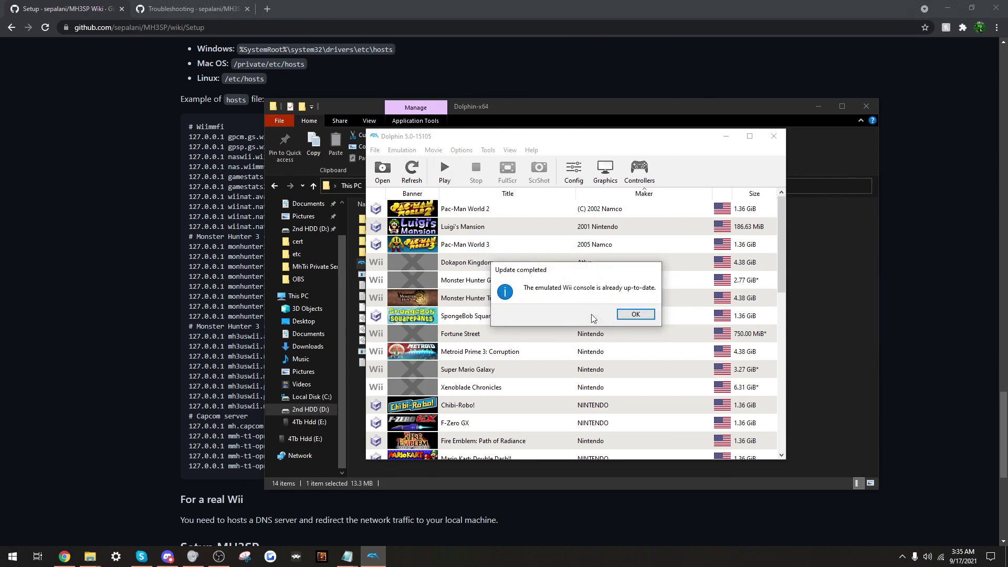
left_click(631, 317)
Reopen Dolphin's Tools menu and move the File Explorer window up and left.
left_click(496, 152)
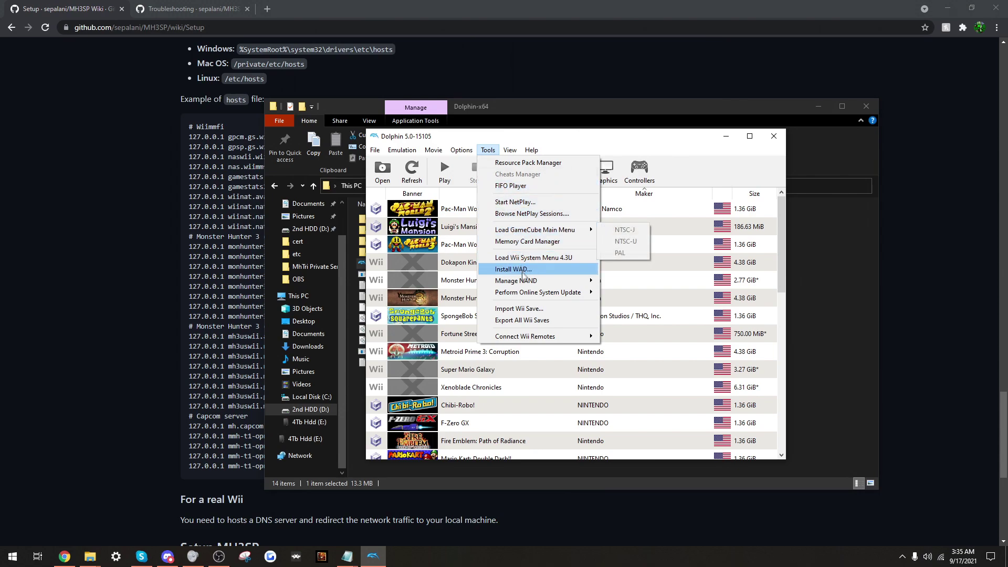
mouse_move(546, 293)
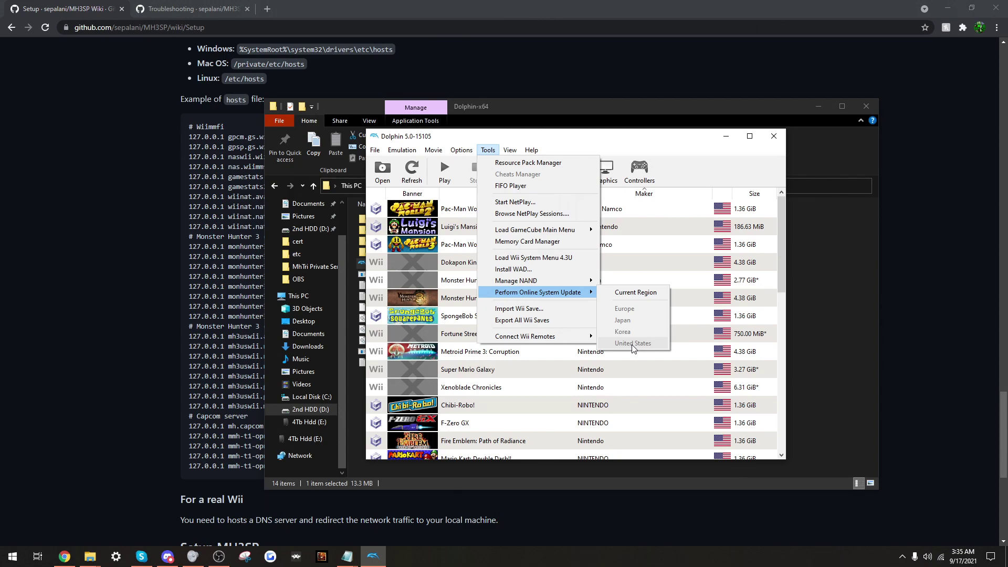
left_click_drag(532, 107, 354, 90)
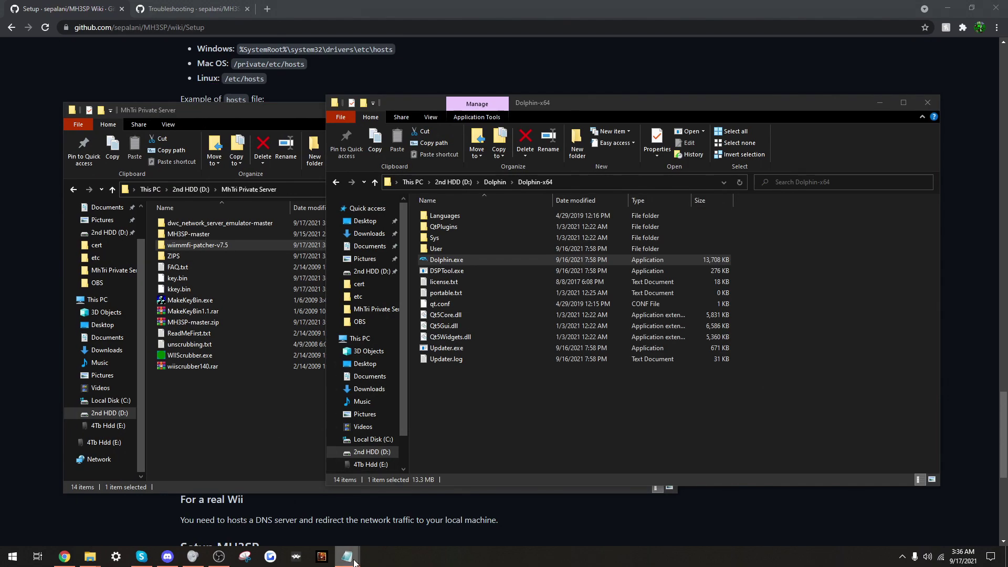
Start dwc_network_server_emulator-master's master_server.py network server.
left_click(248, 417)
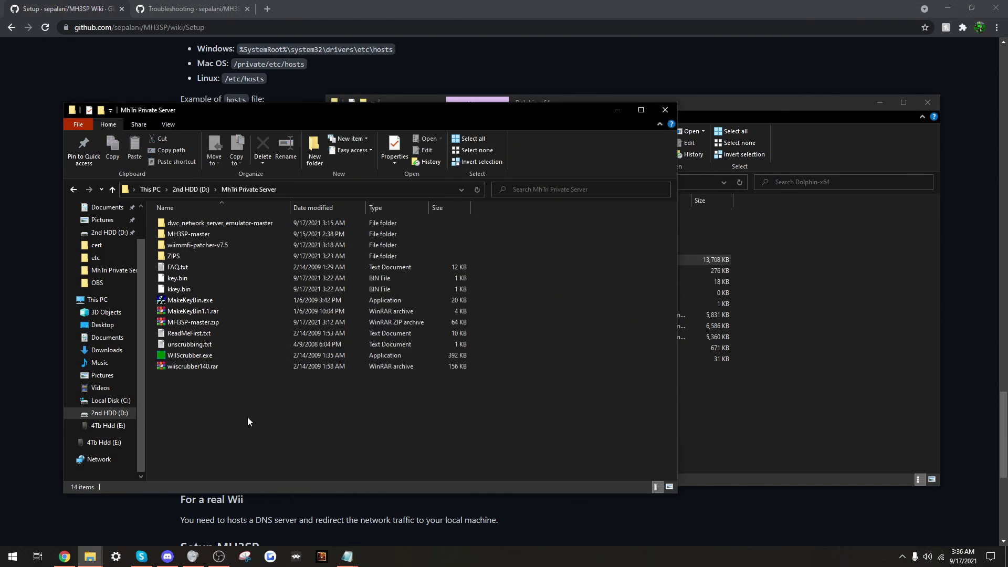
double_click(257, 222)
scroll(278, 381, "down", 8)
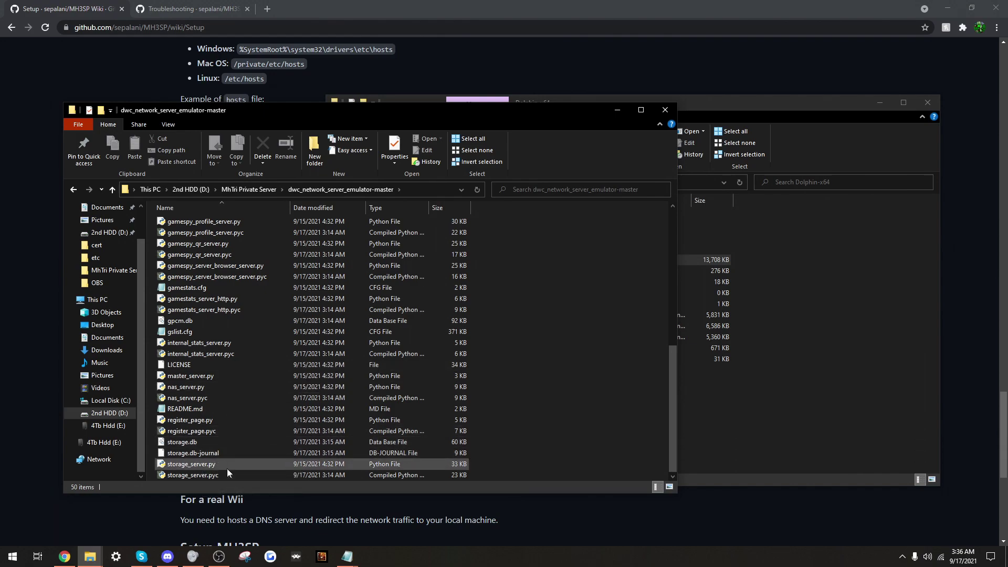
double_click(222, 376)
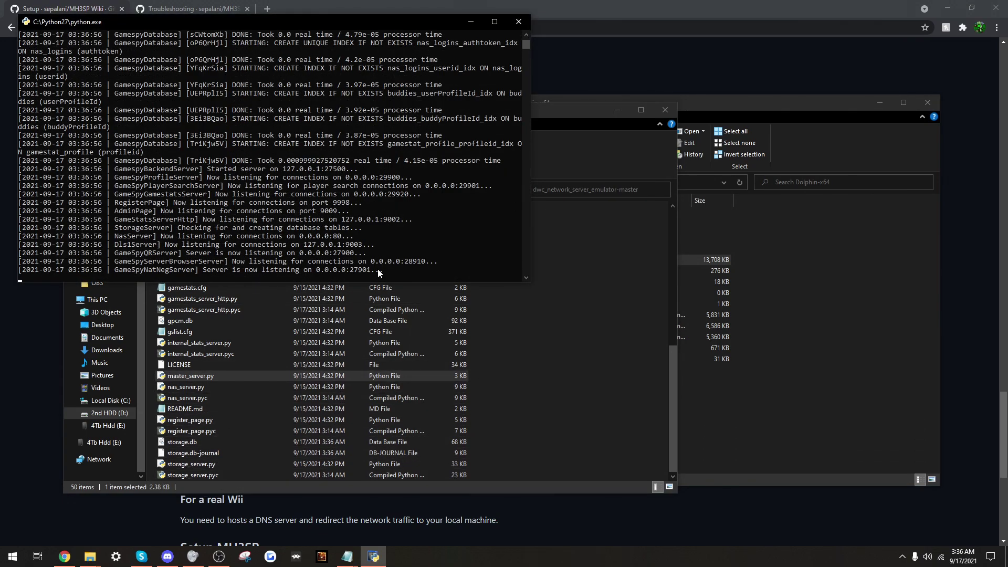
Start MH3SP-master's master_server.py, then minimize that window to reveal the Dolphin-x64 folder.
left_click(635, 303)
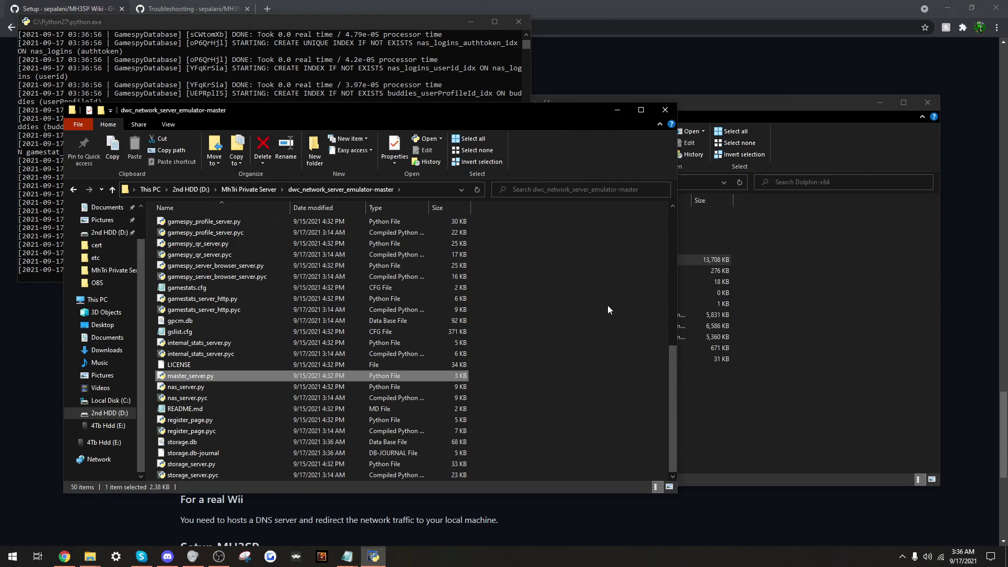
left_click(265, 188)
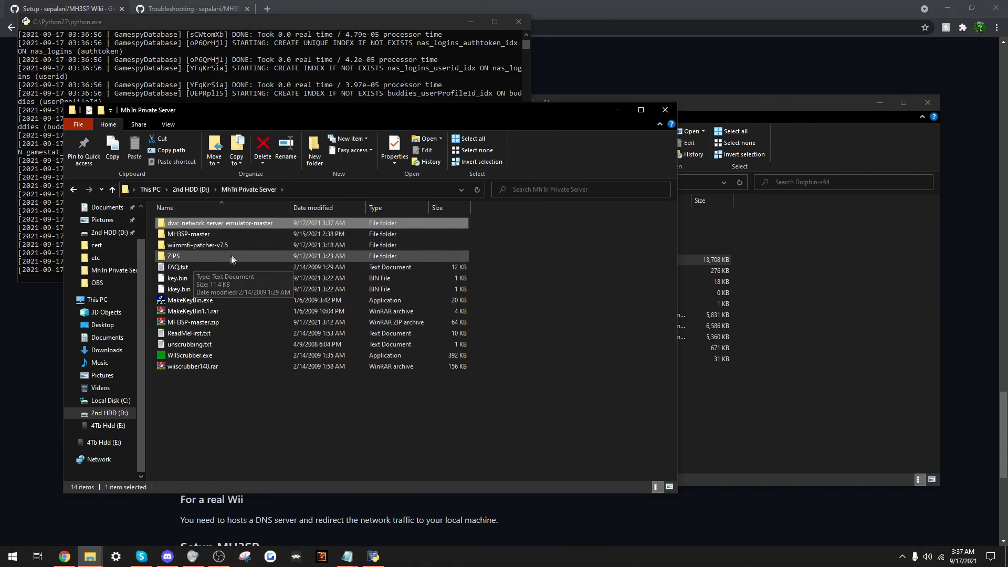
double_click(226, 234)
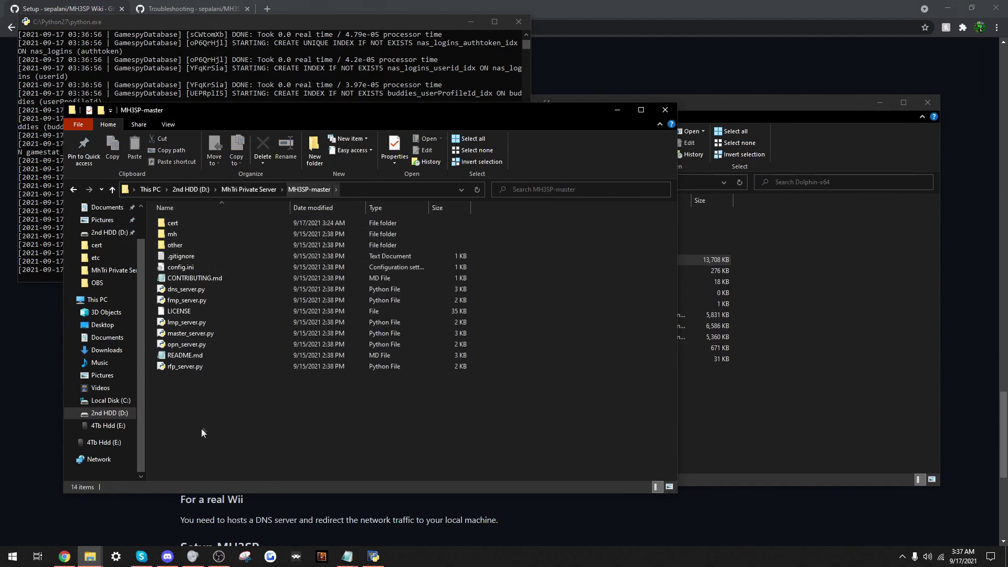
double_click(192, 334)
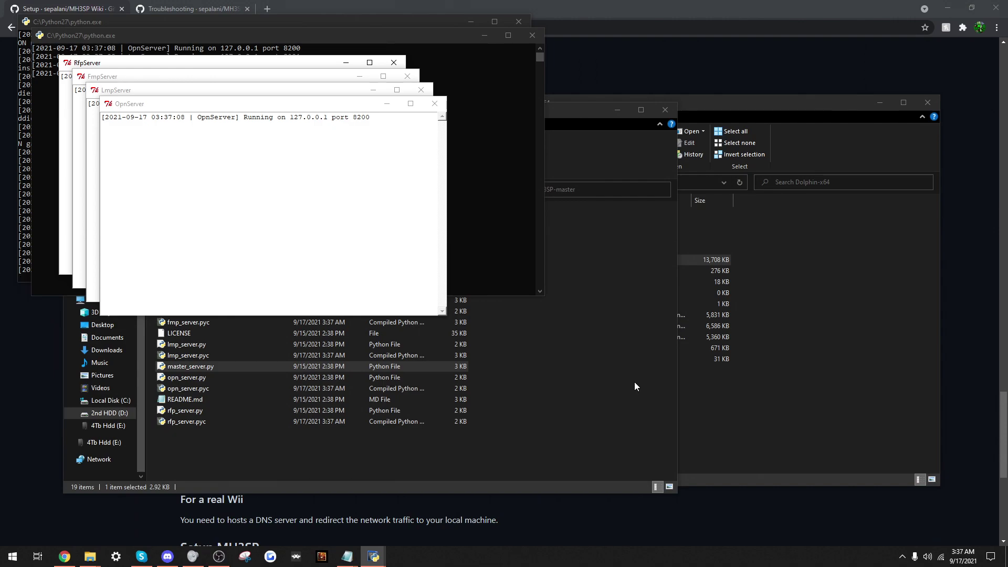
left_click(617, 110)
left_click(550, 415)
Start Dolphin, boot Monster Hunter Tri from the game list and switch to full screen.
left_click(466, 261)
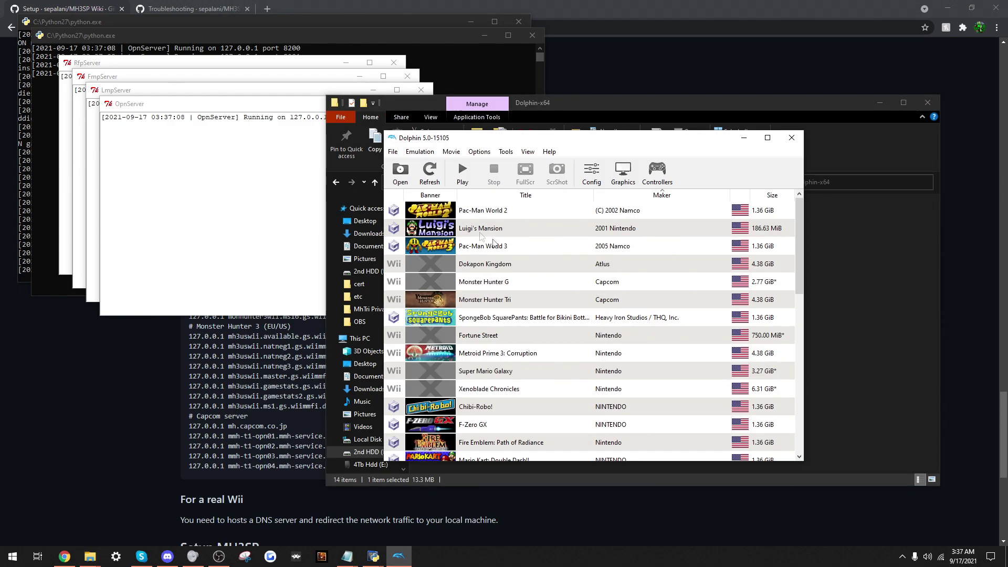
double_click(498, 300)
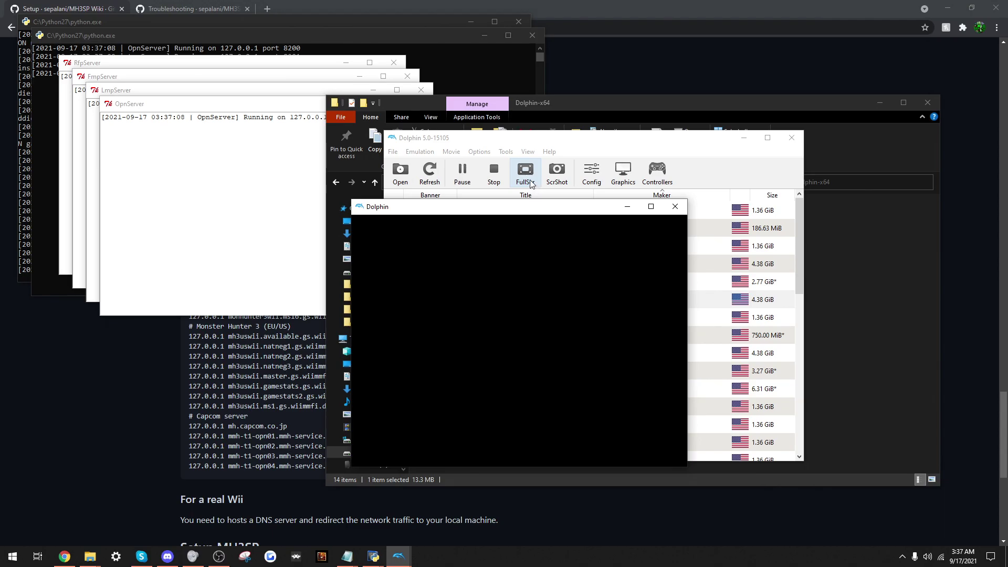
left_click(527, 175)
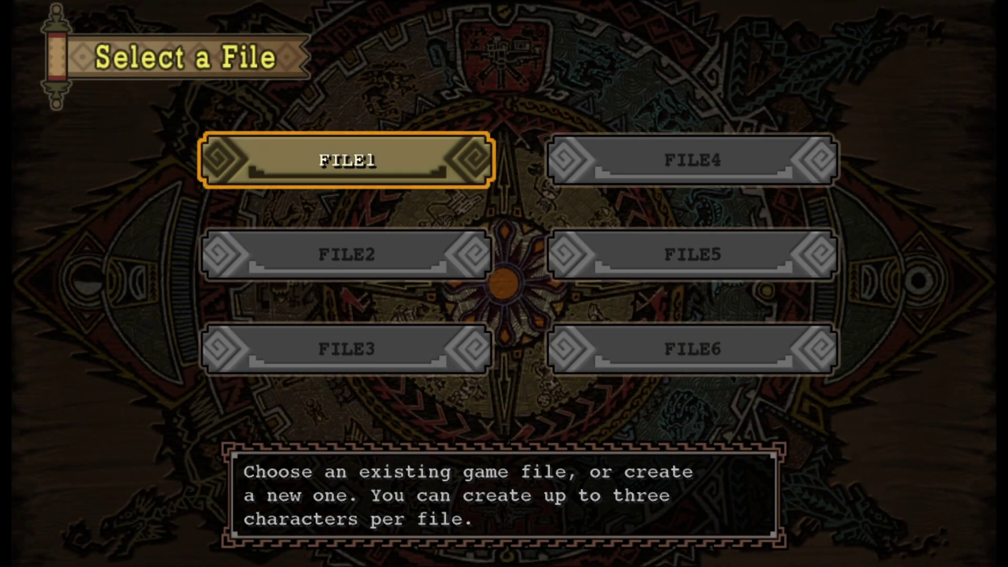
Load the FILE1 character into City mode, dismiss the notices, and connect using CAPCOM ID slot 1.
key("Return")
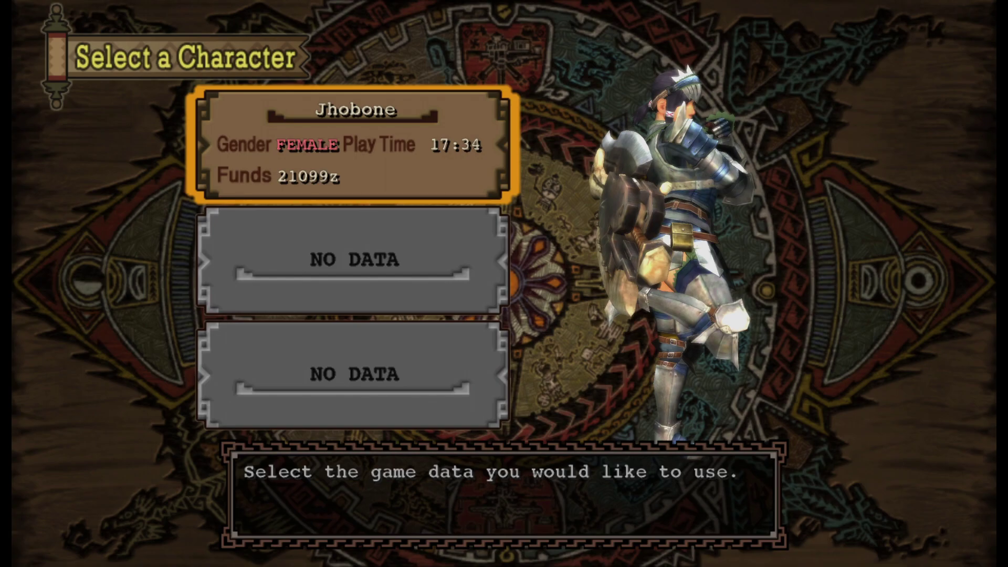
key("Return")
key("Right")
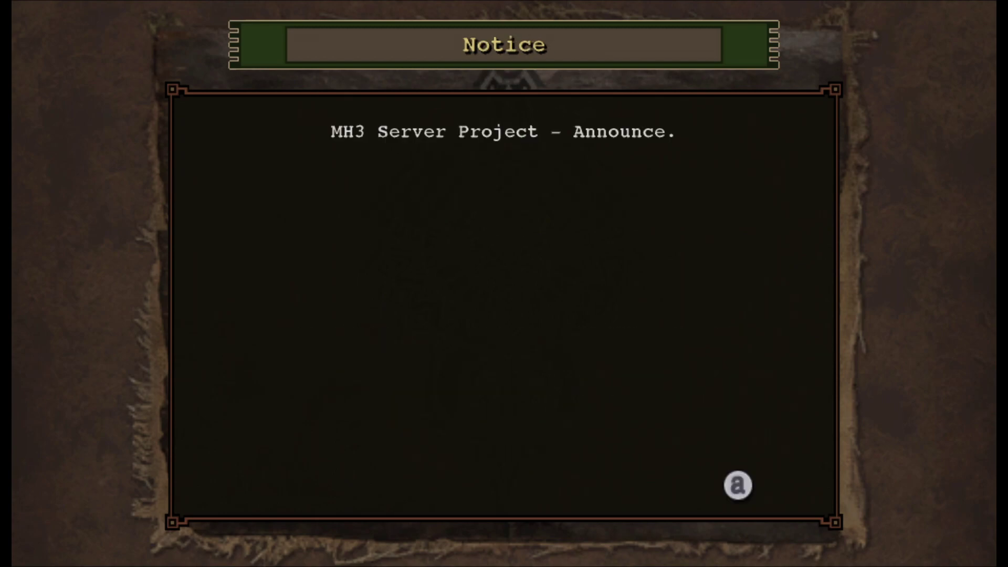
key("Return")
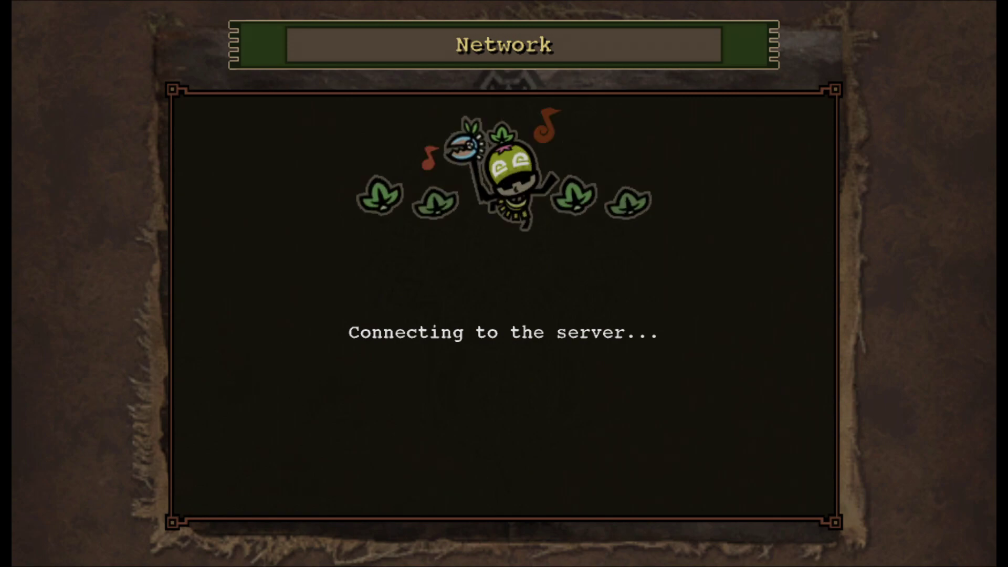
key("Return")
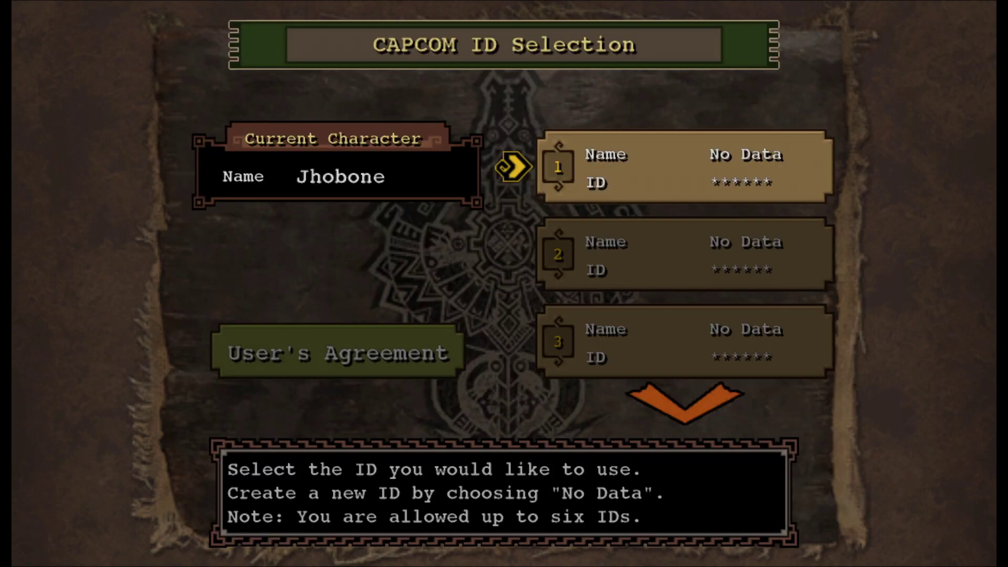
key("Return")
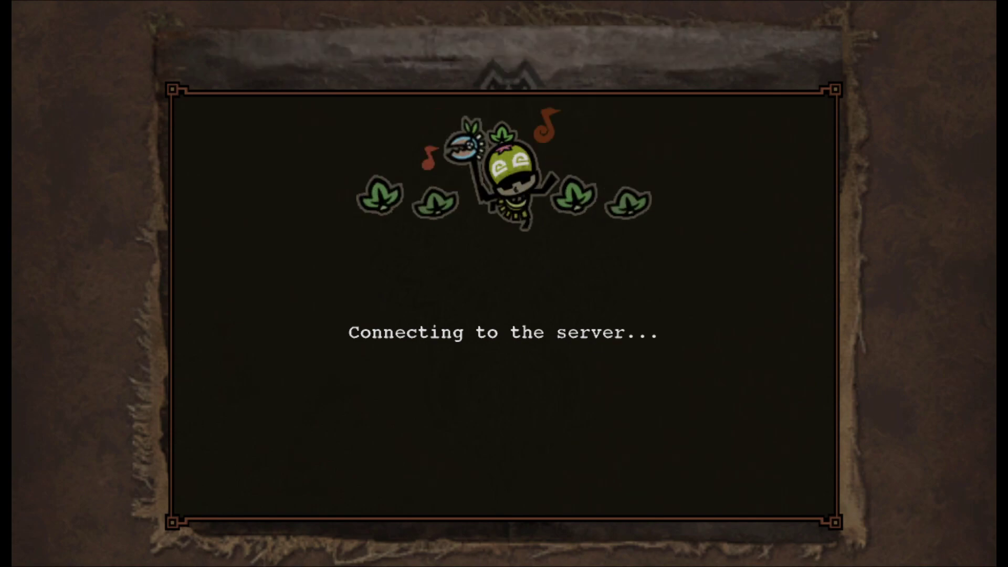
key("Return")
key("Return")
key("Return")
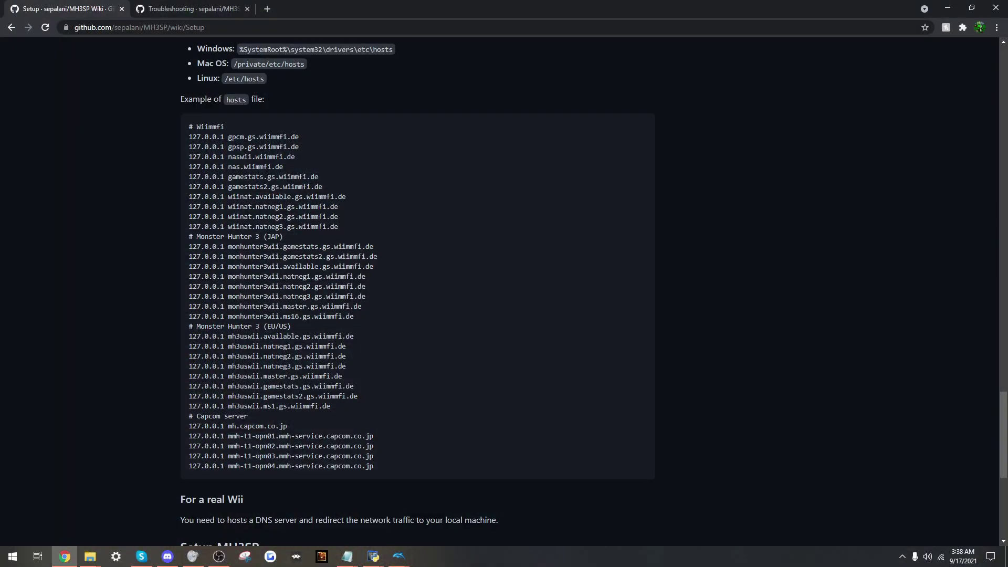
Open the MH3SP wiki Troubleshooting page and highlight the 20100 heading, its checks, and error 23400.
left_click(189, 9)
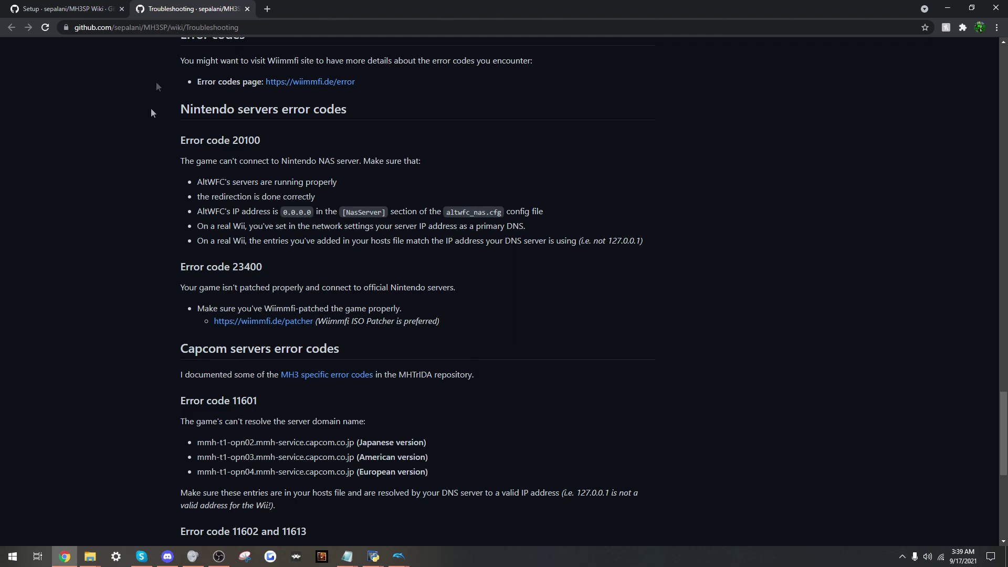
scroll(173, 187, "up", 1)
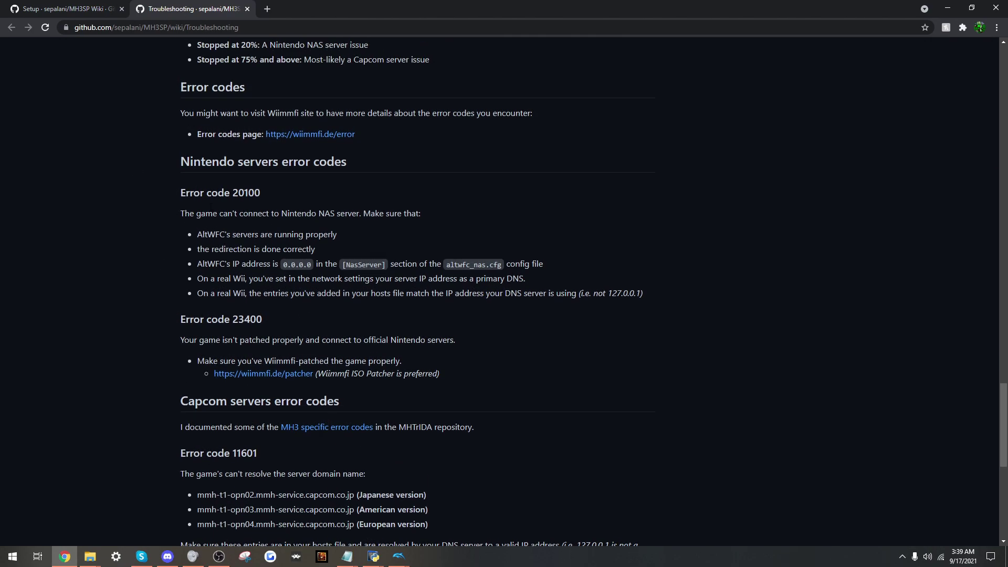
left_click_drag(185, 193, 259, 194)
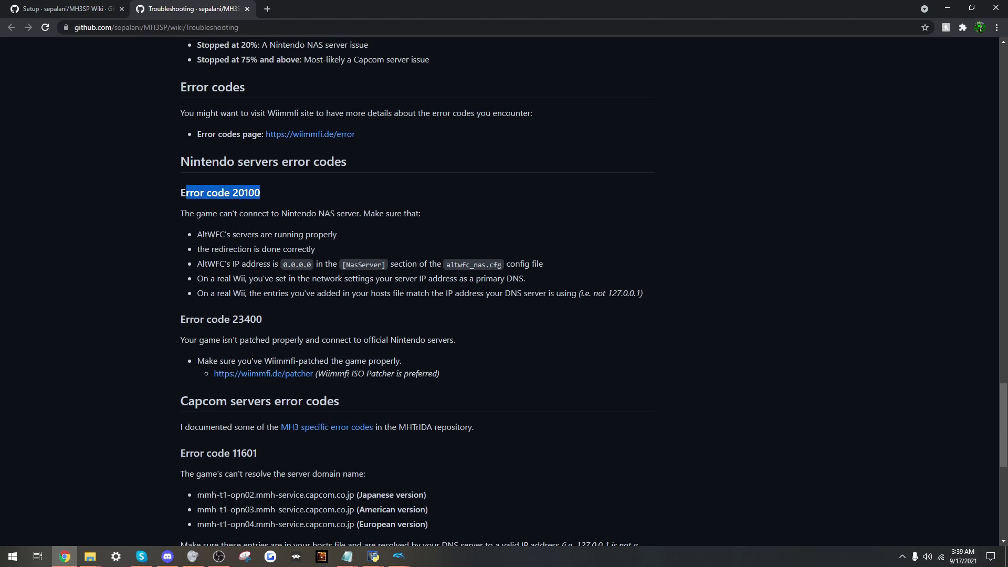
left_click_drag(202, 234, 276, 249)
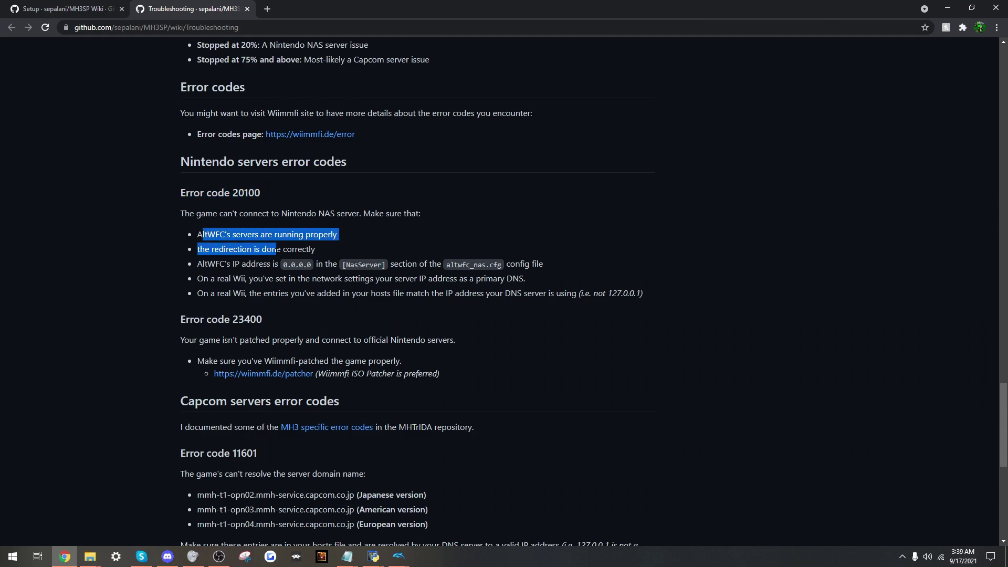
left_click(266, 305)
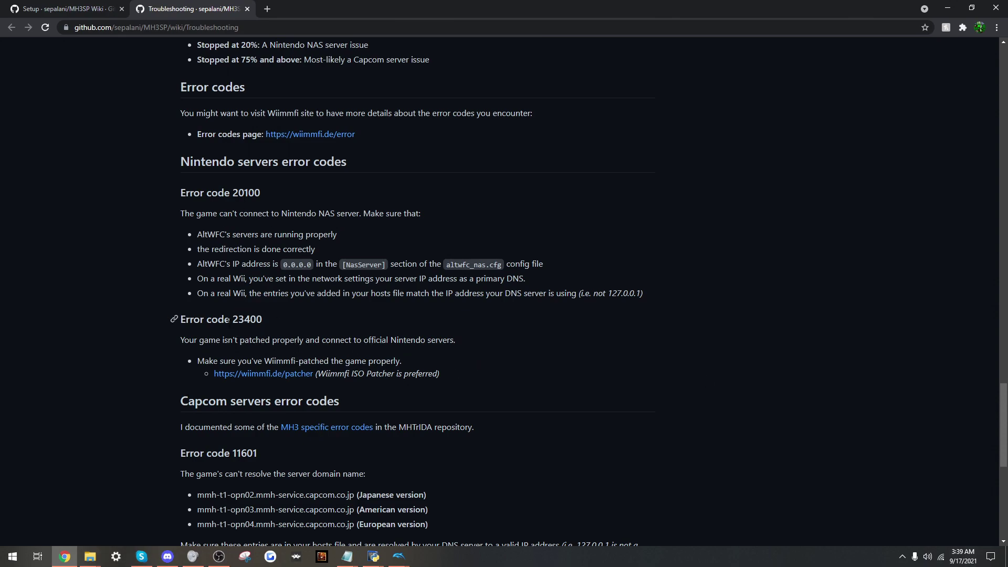
left_click_drag(225, 319, 266, 319)
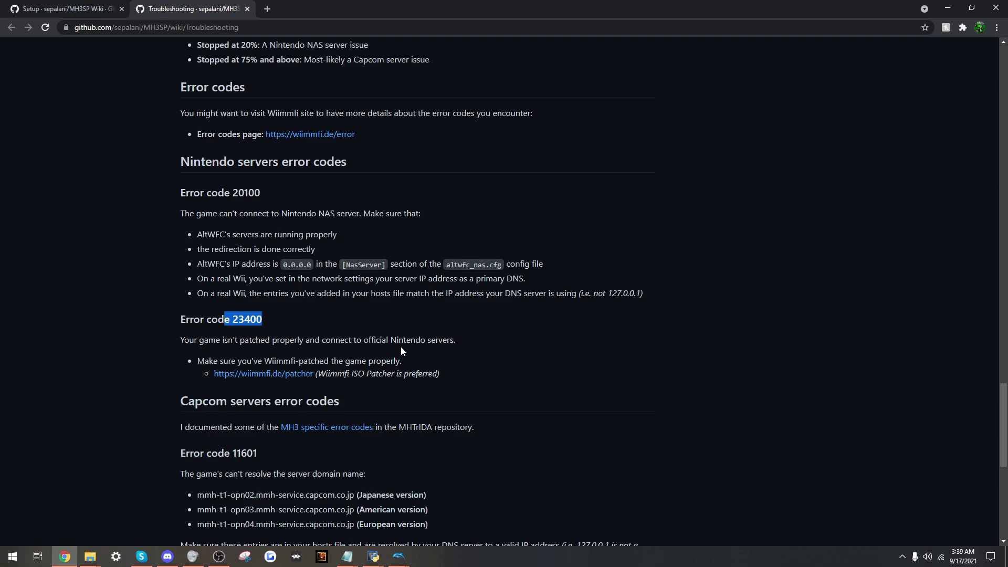
Check that wiimmfi-patcher-v7.5\wiimmfi-images is empty, then switch back to the running game.
mouse_move(93, 549)
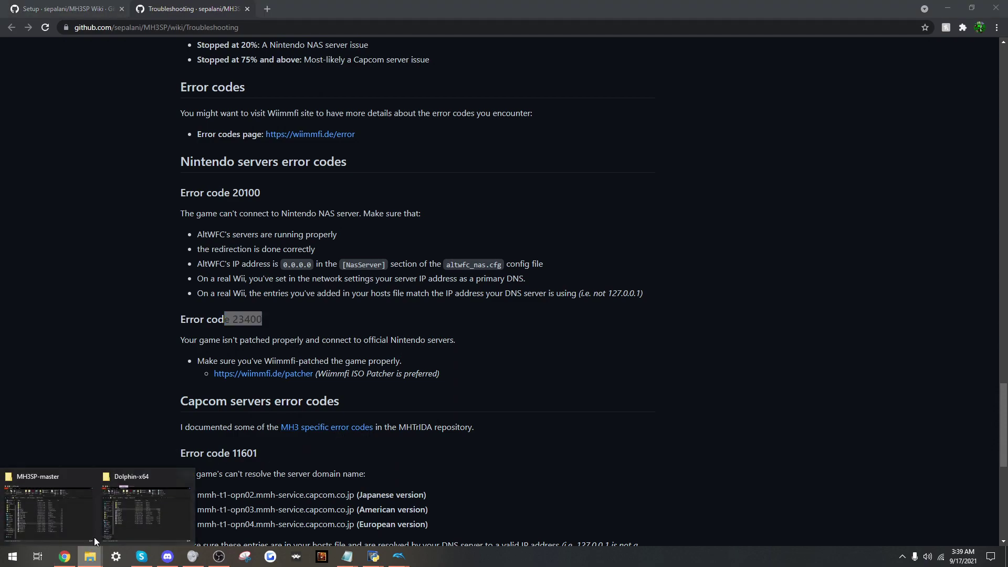
left_click(102, 506)
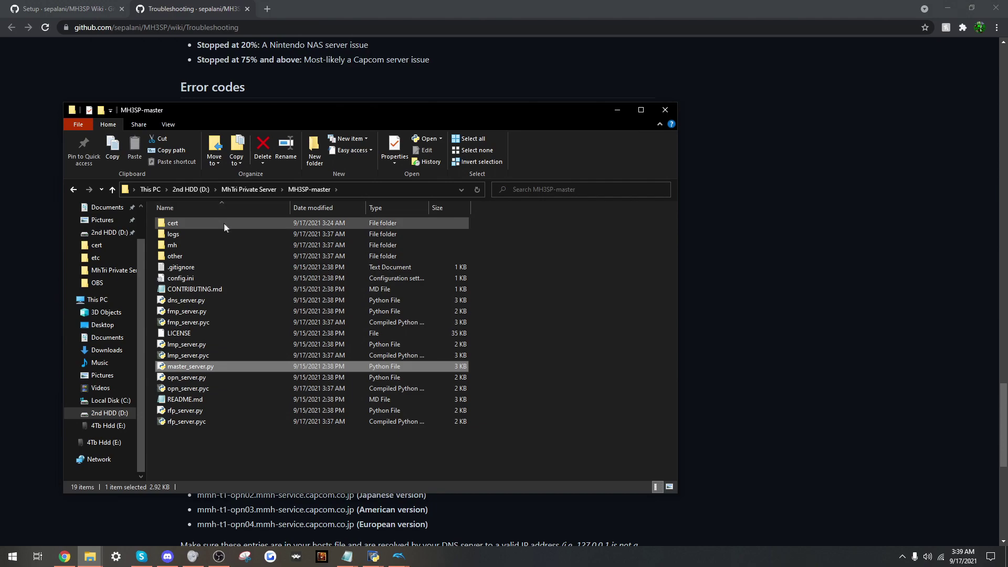
left_click(246, 193)
double_click(223, 245)
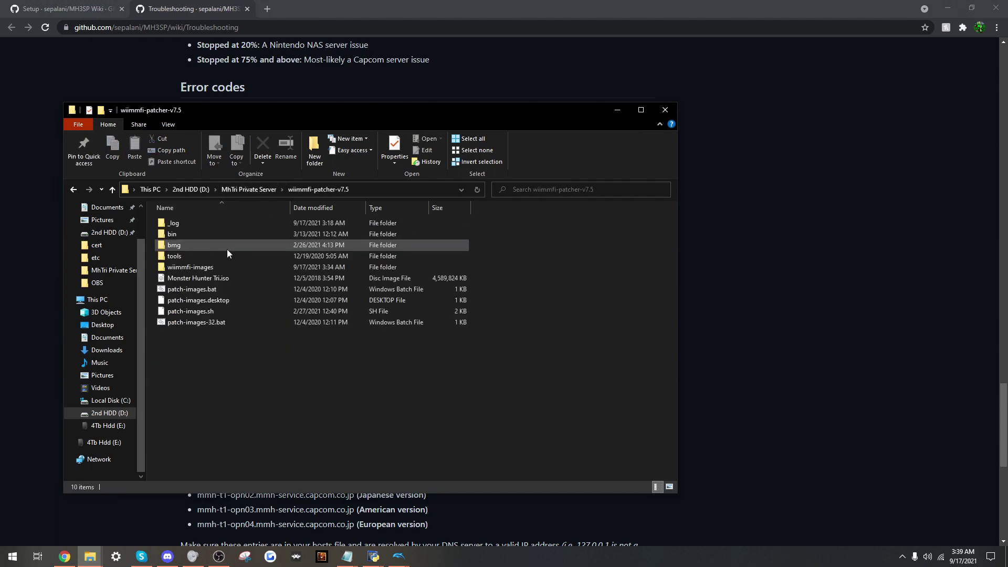
double_click(222, 265)
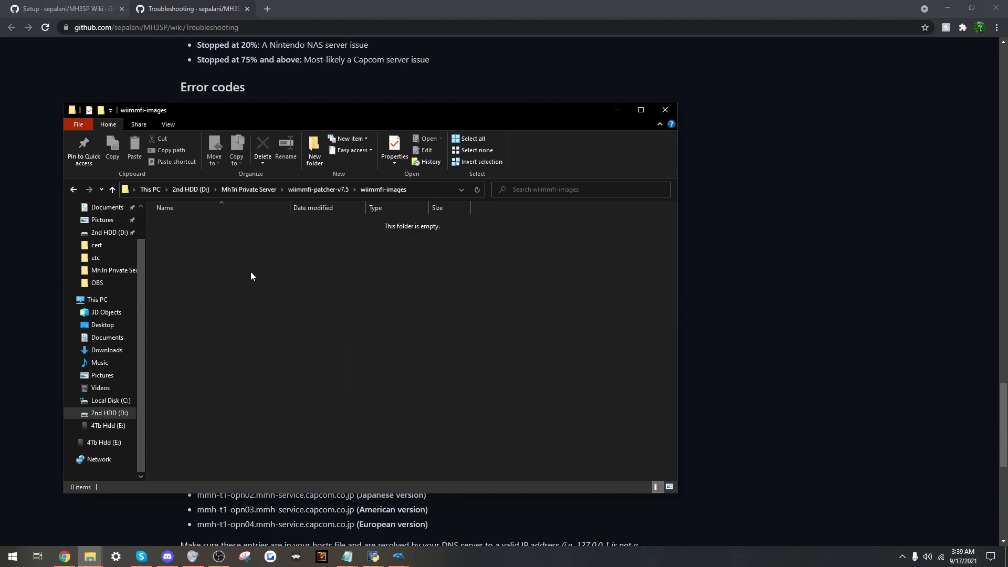
mouse_move(399, 556)
left_click(446, 506)
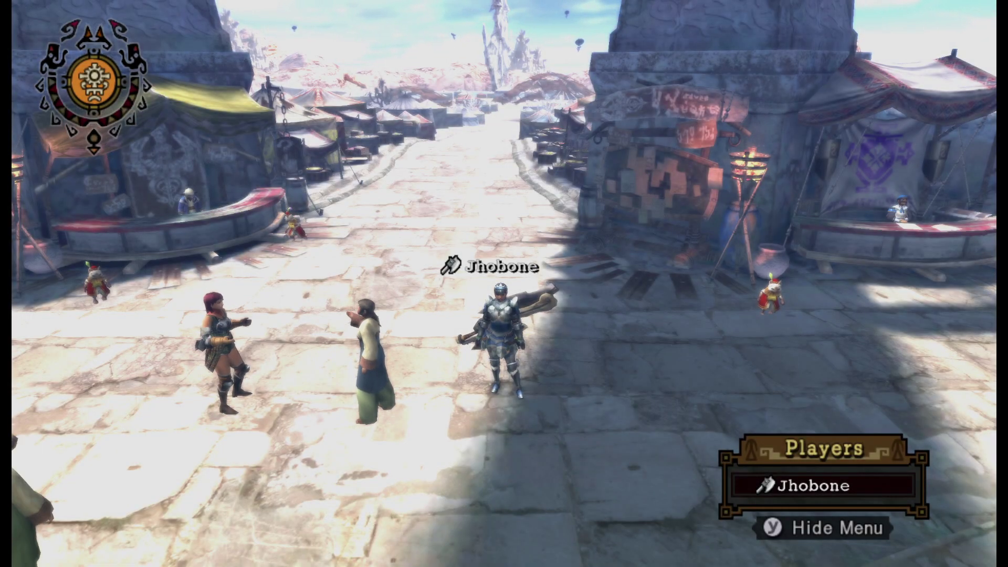
Run the hunter down, up, left, right and back along Loc Lac's market street.
key("Down")
key("Down")
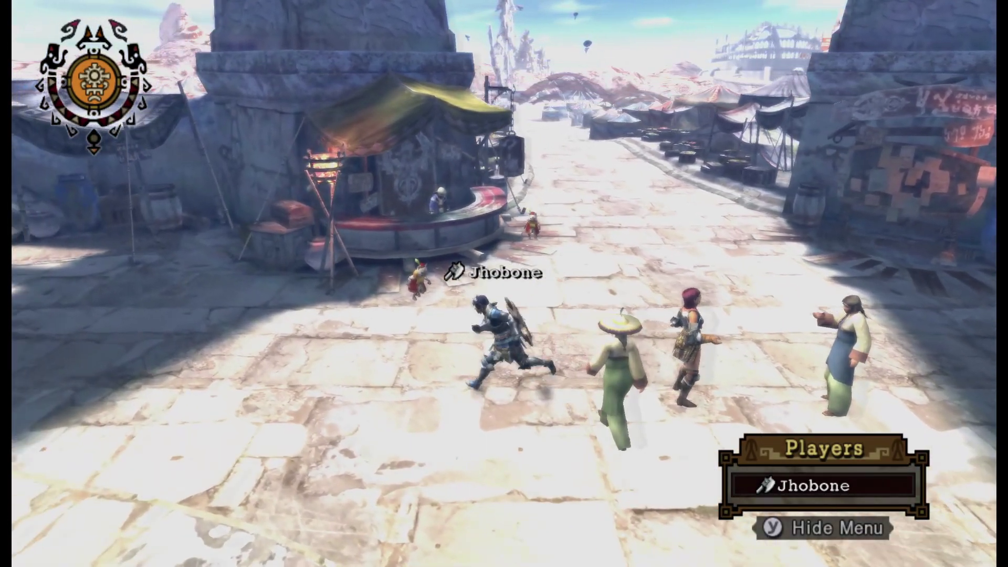
key("Up")
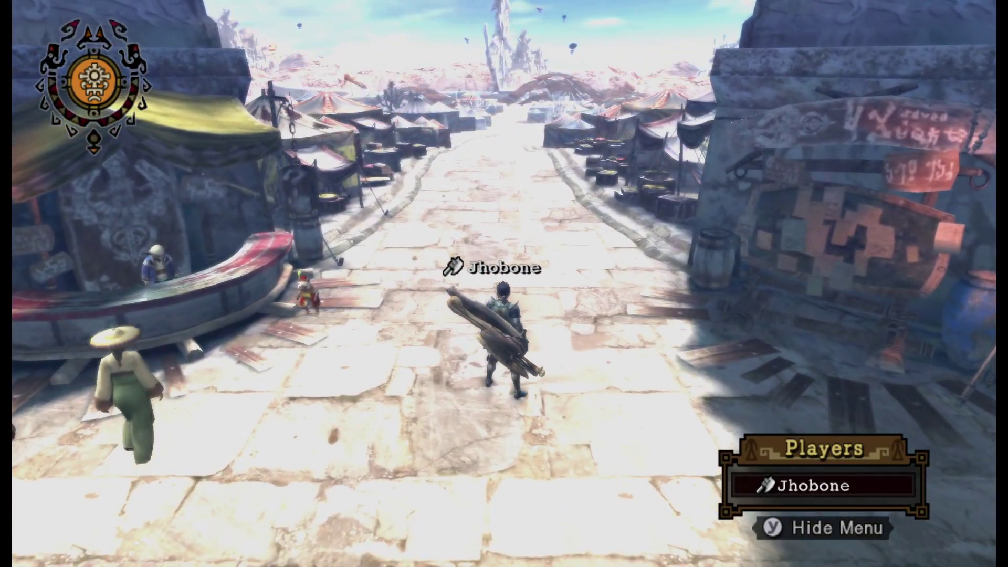
key("Left")
key("Right")
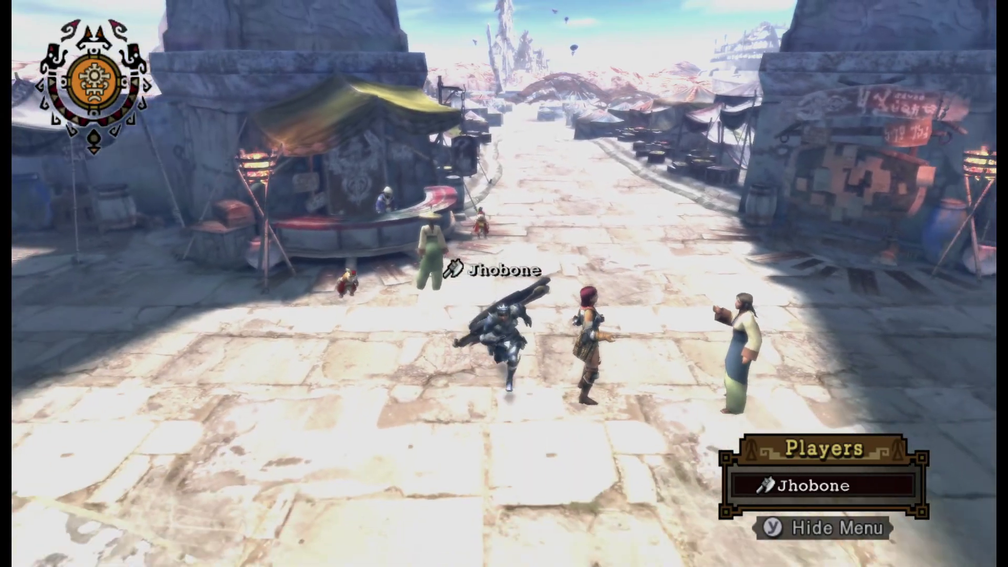
key("Up")
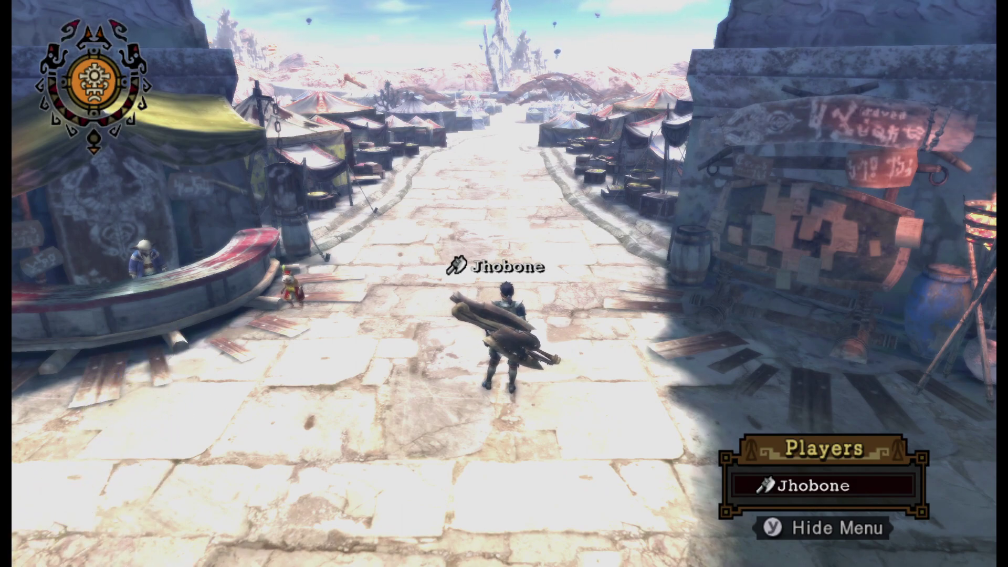
key("Down")
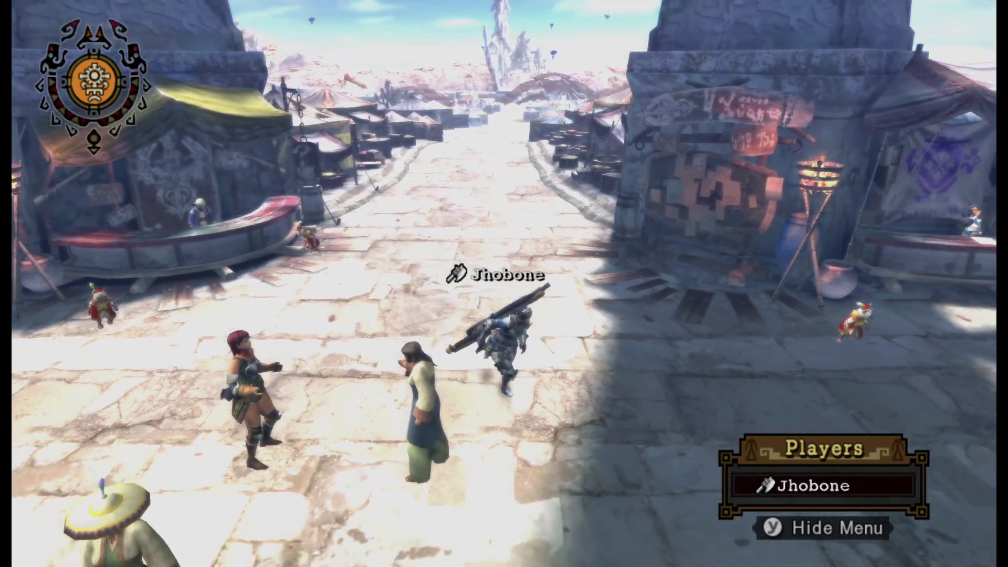